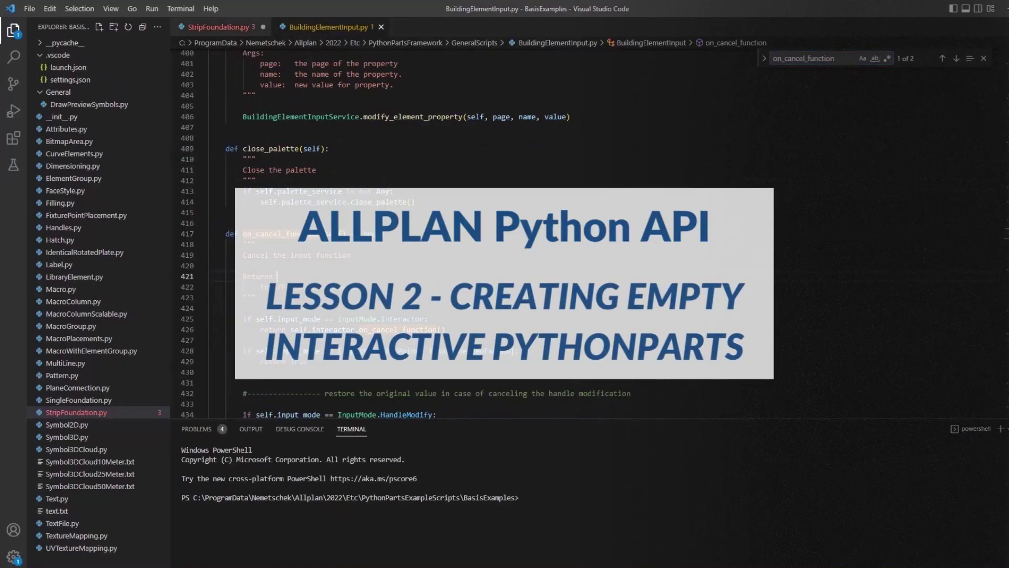
Step: Select and then deselect the on_cancel_function docstring lines in BuildingElementInput.py
{"action": "key", "text": "Down"}
{"action": "key", "text": "Down"}
{"action": "key", "text": "shift+Up"}
{"action": "key", "text": "shift+Up"}
{"action": "key", "text": "shift+Up"}
{"action": "key", "text": "shift+Up"}
{"action": "key", "text": "shift+Up"}
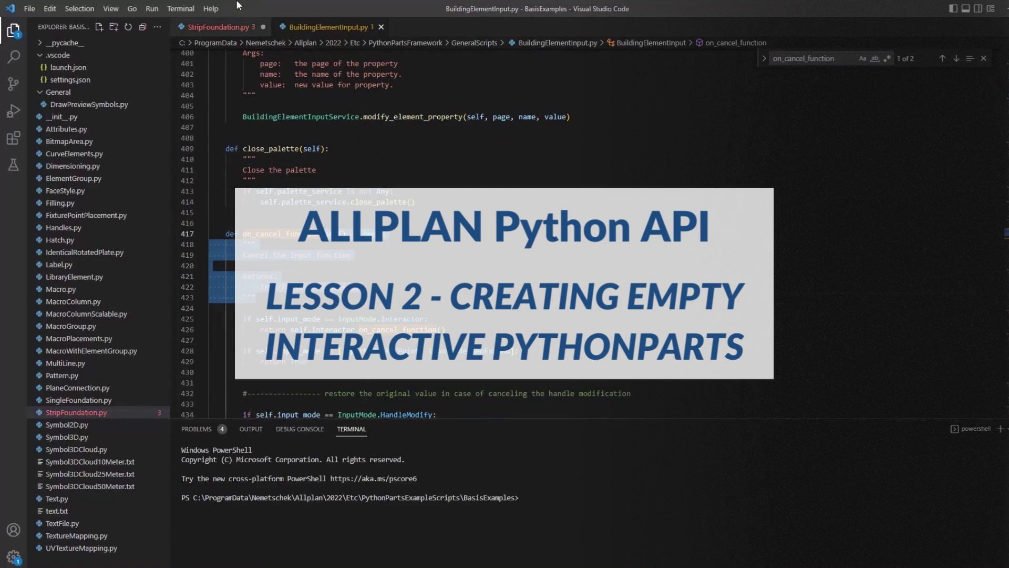
{"action": "left_click", "coordinate": [276, 276]}
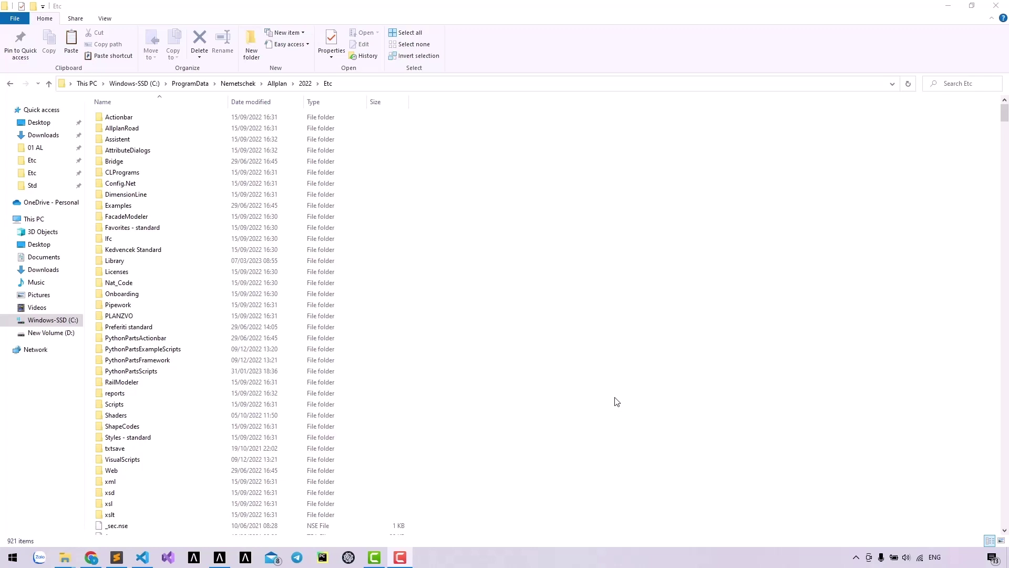
Step: Browse to the Library > PythonParts > Examples > BasisExamples folder
{"action": "double_click", "coordinate": [126, 261]}
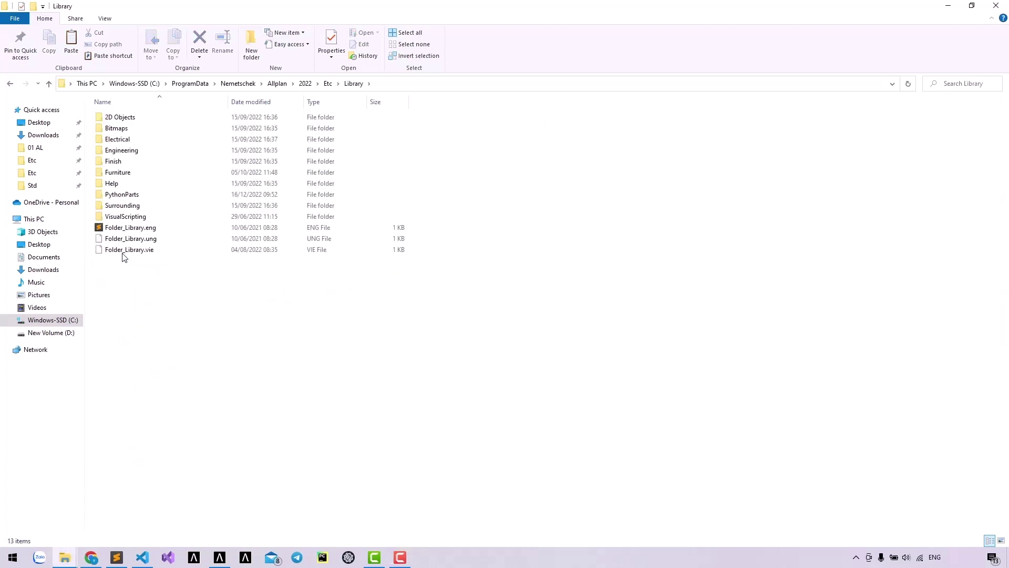
{"action": "left_click", "coordinate": [143, 198]}
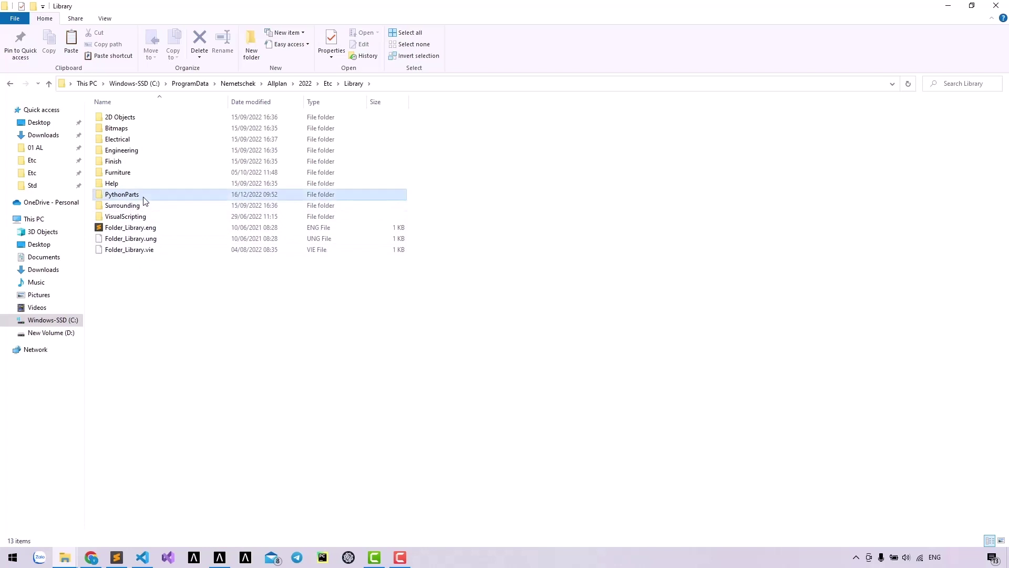
{"action": "double_click", "coordinate": [142, 198]}
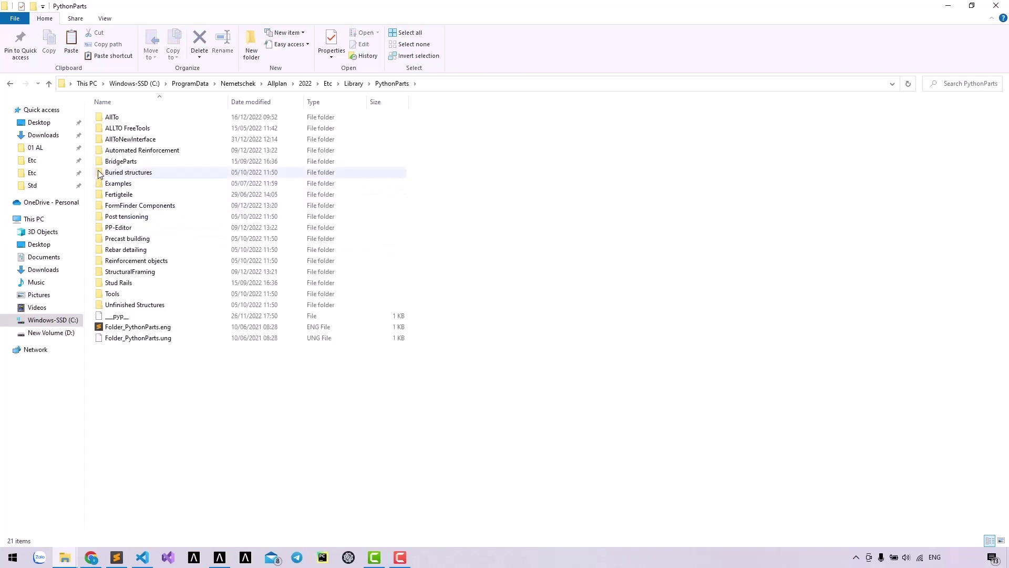
{"action": "double_click", "coordinate": [120, 186]}
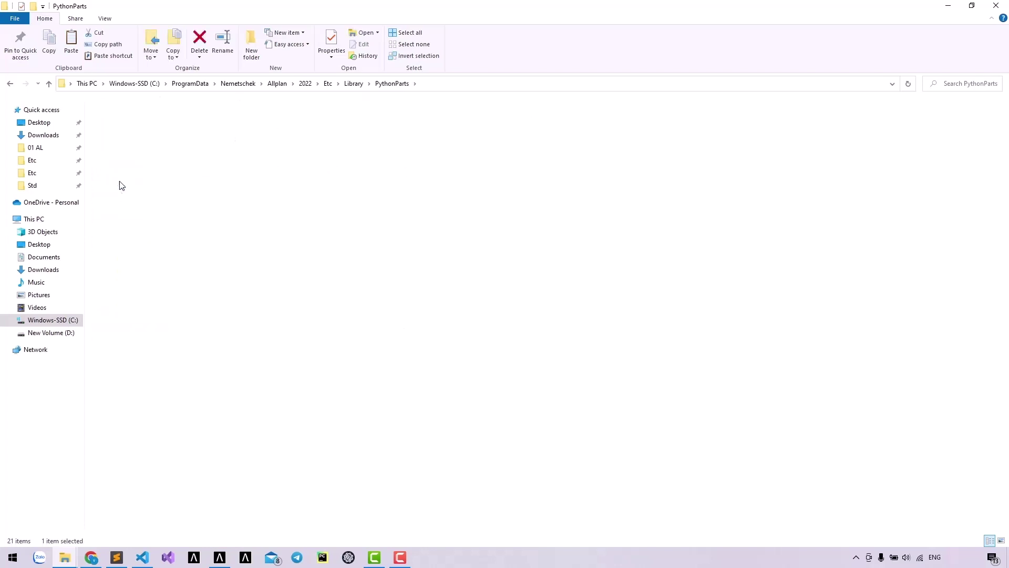
{"action": "left_click", "coordinate": [126, 119]}
{"action": "double_click", "coordinate": [126, 120]}
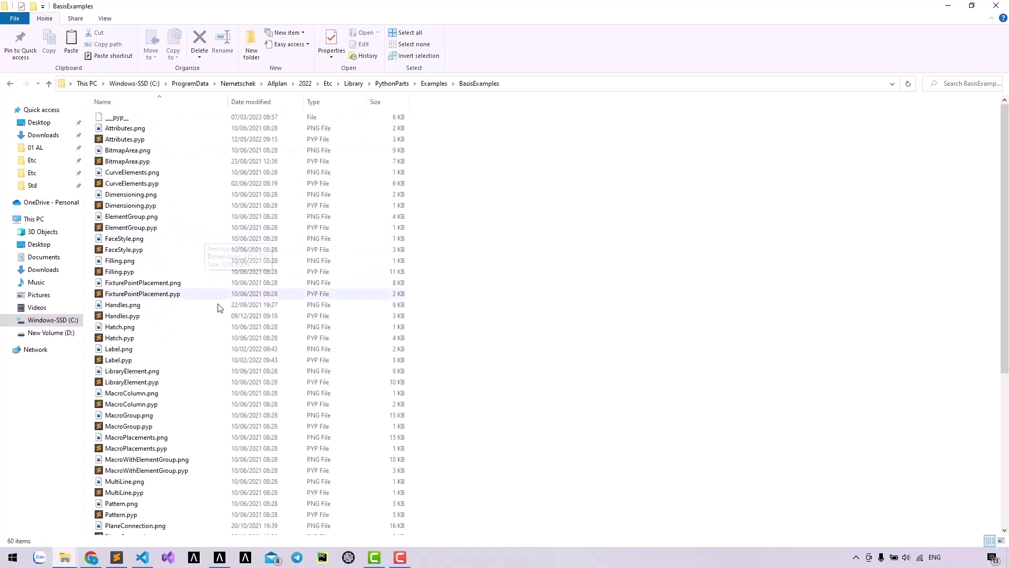
{"action": "scroll", "coordinate": [219, 316], "scroll_direction": "down", "scroll_amount": 2}
{"action": "scroll", "coordinate": [222, 331], "scroll_direction": "down", "scroll_amount": 2}
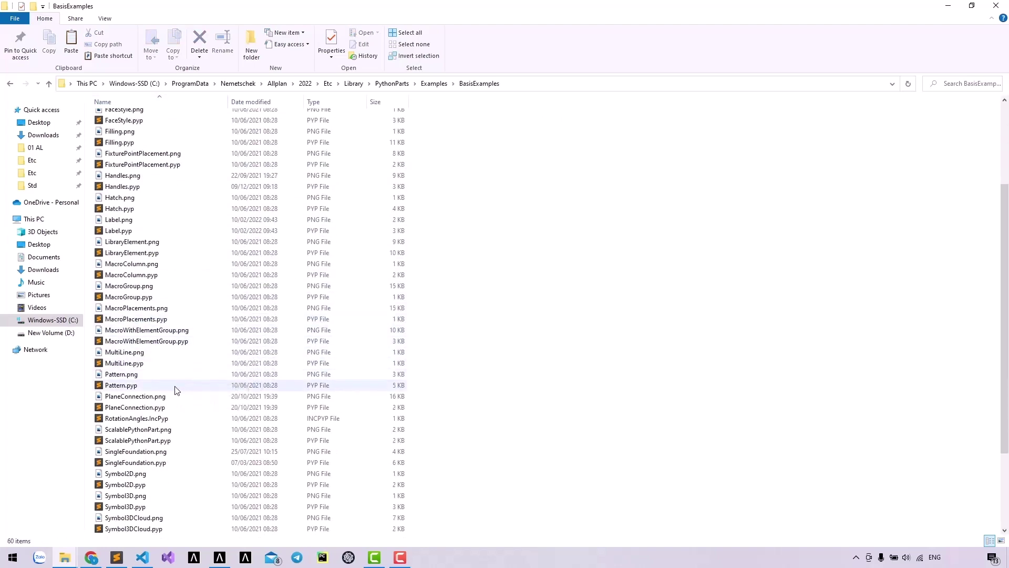
Step: Duplicate SingleFoundation.pyp and rename the copy StripFoundation.pyp
{"action": "left_click", "coordinate": [181, 464]}
{"action": "scroll", "coordinate": [273, 430], "scroll_direction": "down", "scroll_amount": 1}
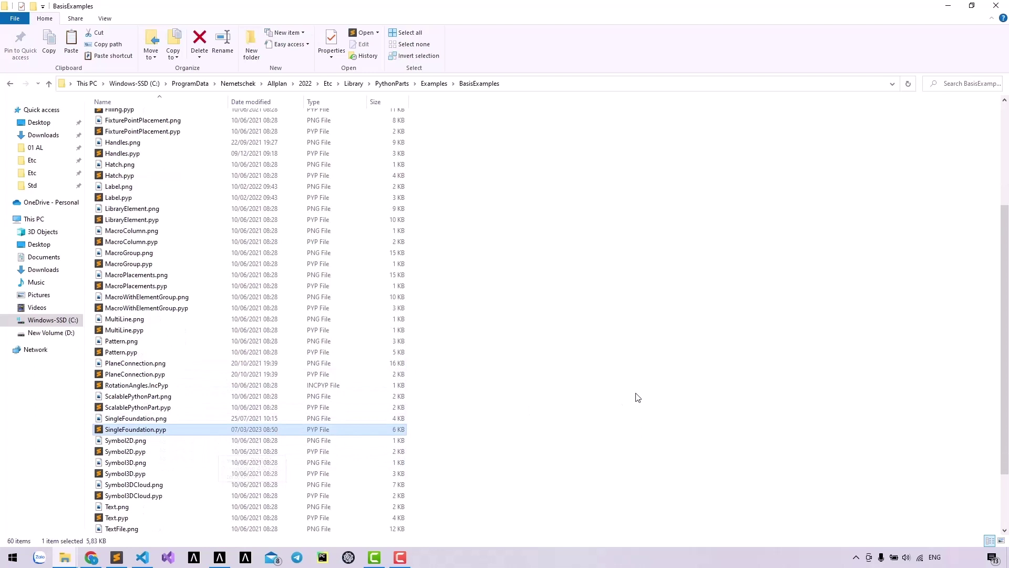
{"action": "scroll", "coordinate": [635, 397], "scroll_direction": "down", "scroll_amount": 1}
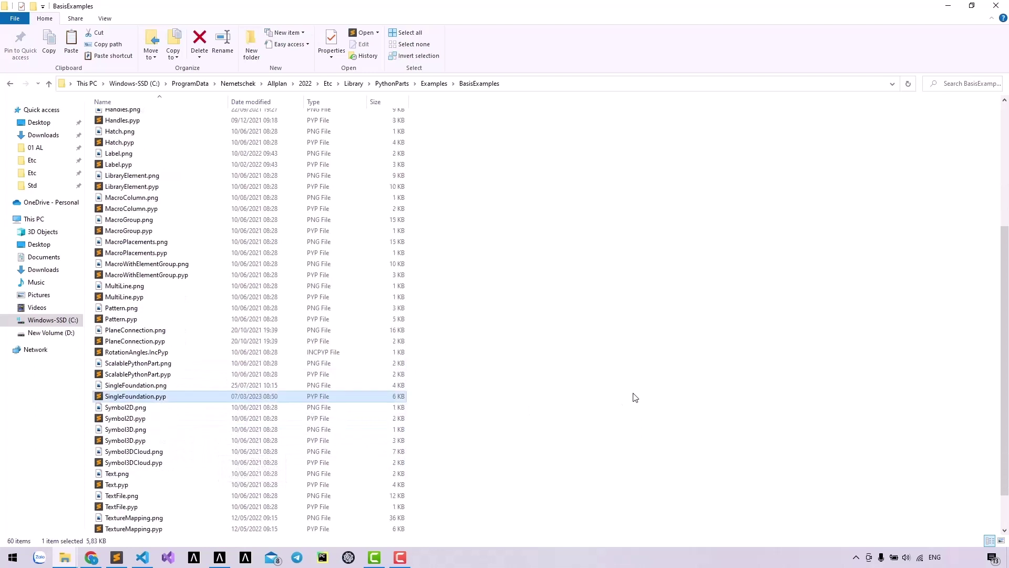
{"action": "right_click", "coordinate": [187, 396]}
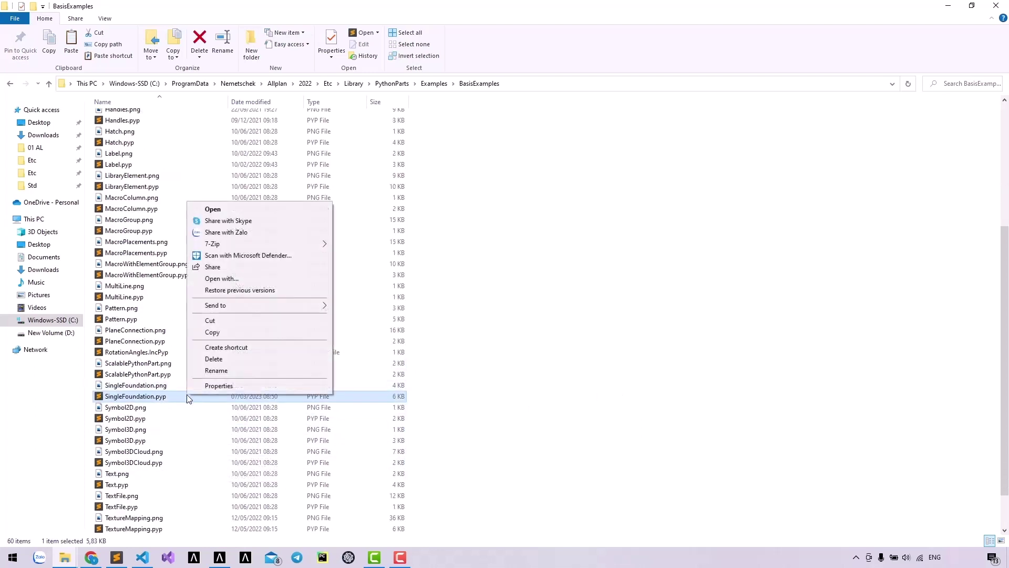
{"action": "left_click", "coordinate": [221, 333]}
{"action": "right_click", "coordinate": [492, 392]}
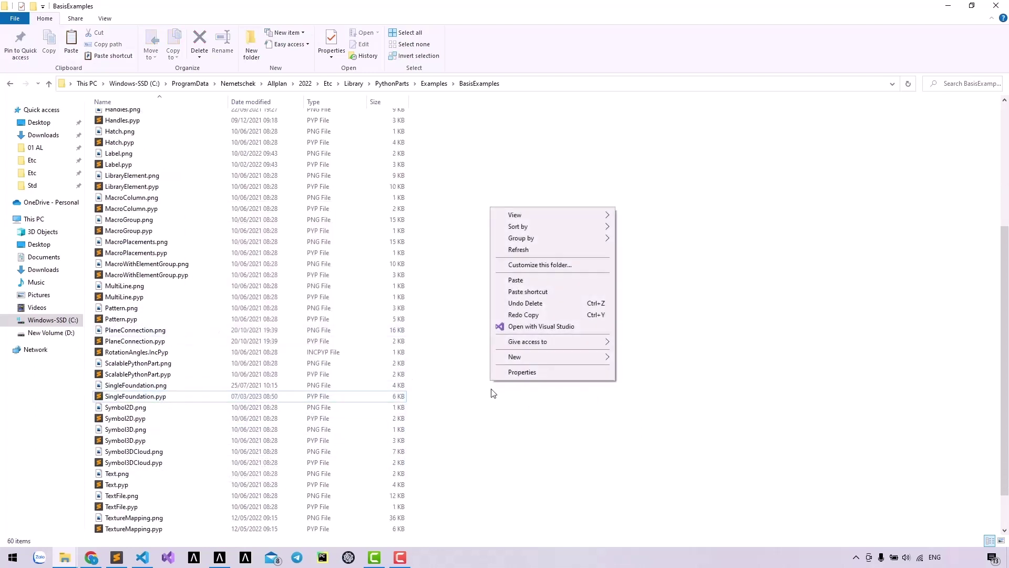
{"action": "left_click", "coordinate": [515, 281]}
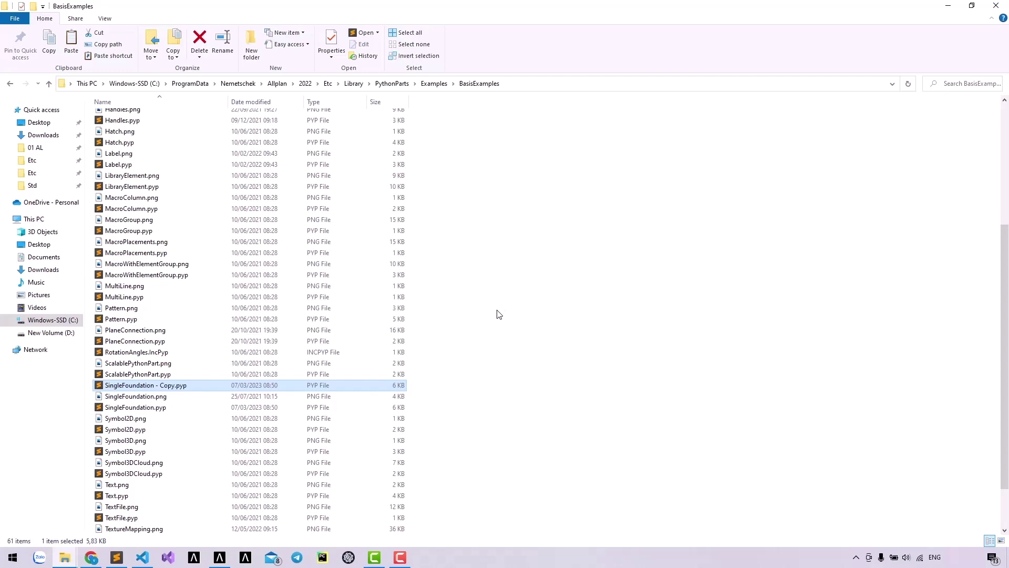
{"action": "key", "text": "F2"}
{"action": "type", "text": "S"}
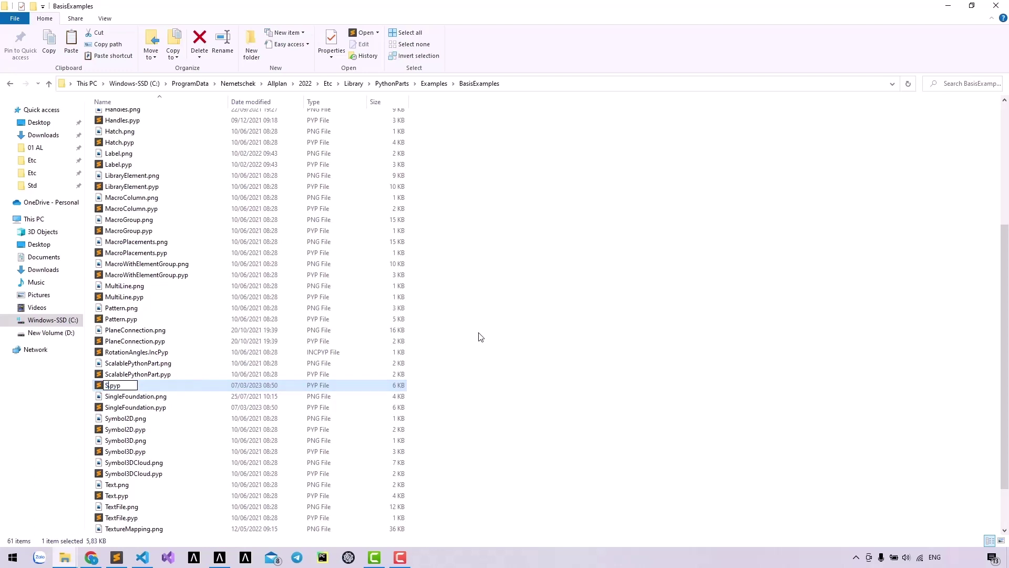
{"action": "type", "text": "tripFound"}
{"action": "type", "text": "ation"}
{"action": "key", "text": "Return"}
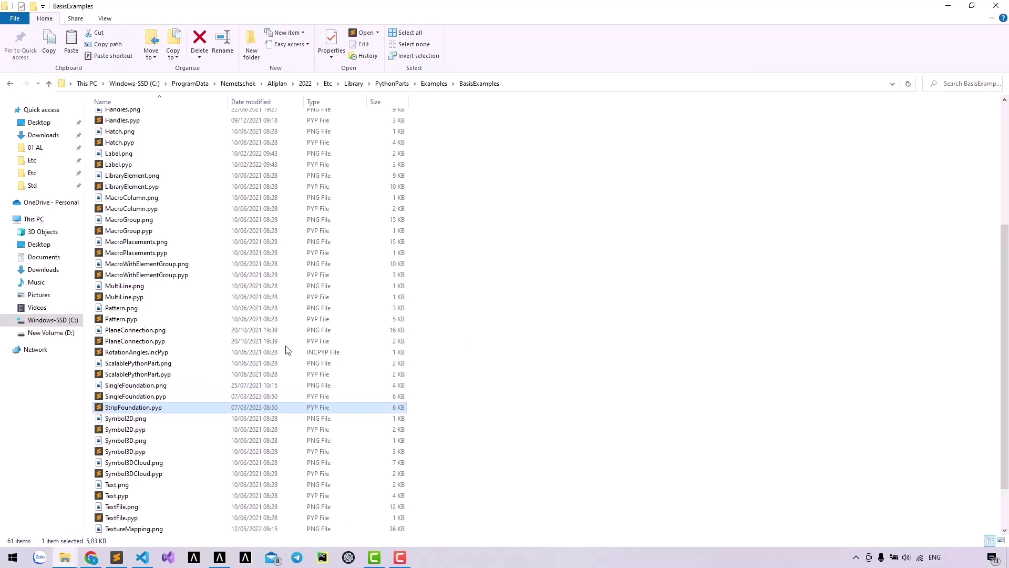
Step: Open StripFoundation.pyp, change its script name and title from Single to Strip, and save
{"action": "double_click", "coordinate": [133, 408]}
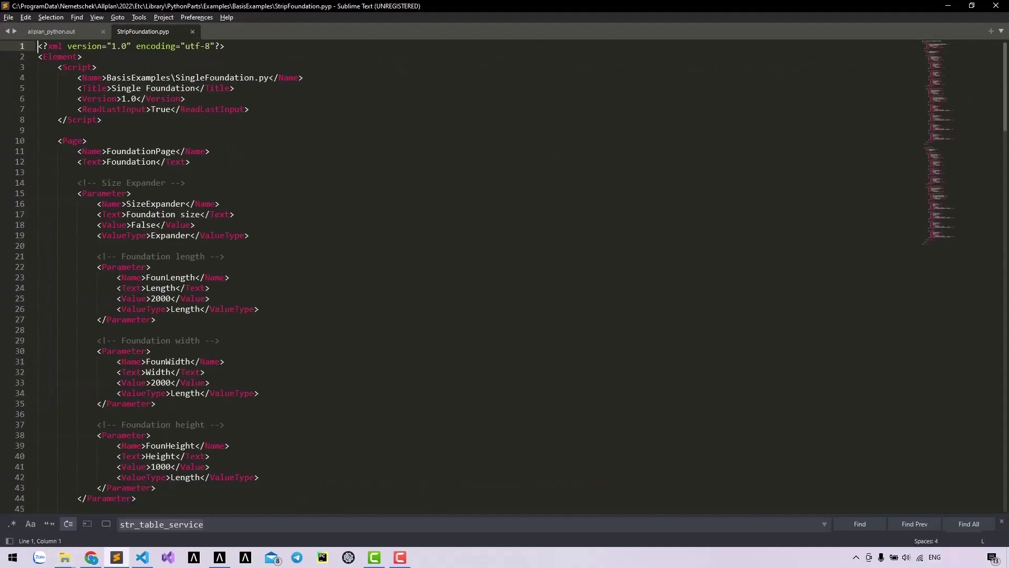
{"action": "left_click_drag", "start_coordinate": [175, 78], "coordinate": [206, 77]}
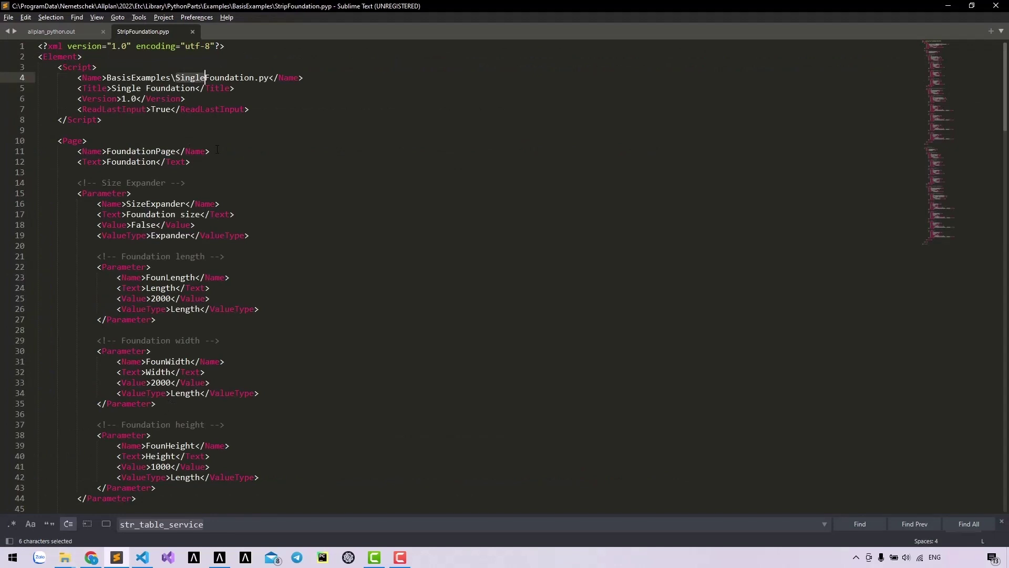
{"action": "type", "text": "Strip"}
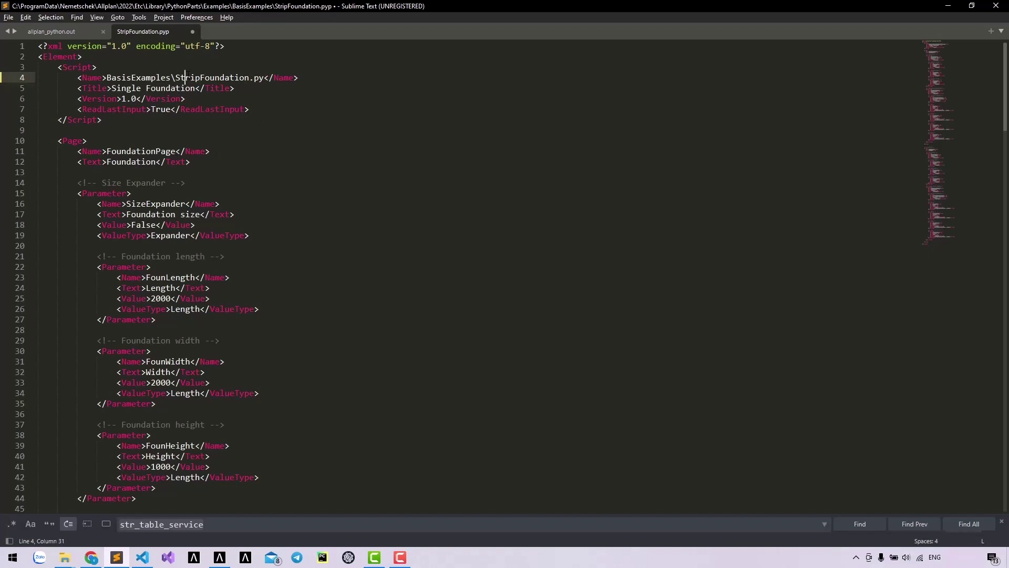
{"action": "double_click", "coordinate": [175, 78]}
{"action": "double_click", "coordinate": [129, 89]}
{"action": "type", "text": "S"}
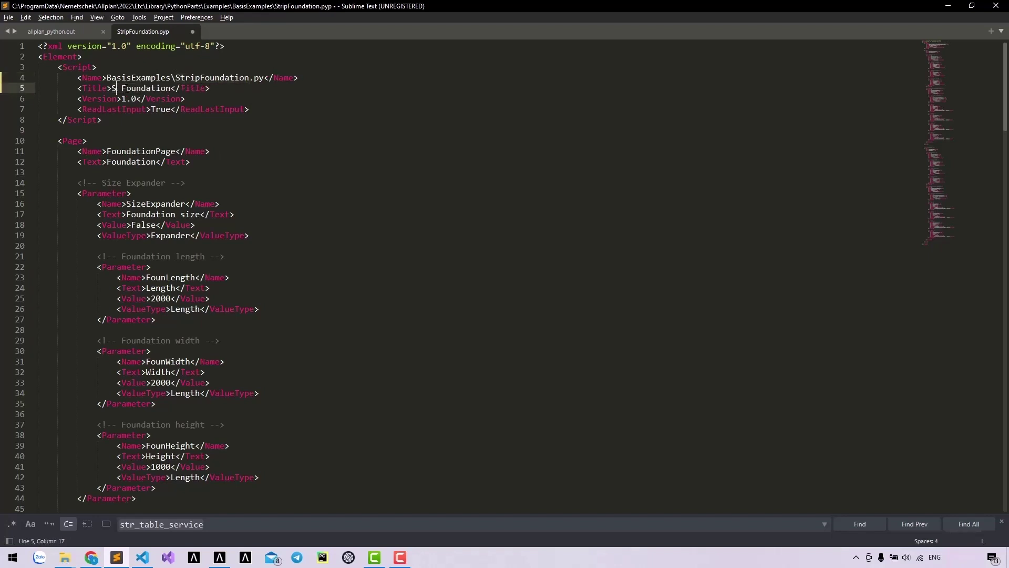
{"action": "type", "text": "trip"}
{"action": "key", "text": "ctrl+s"}
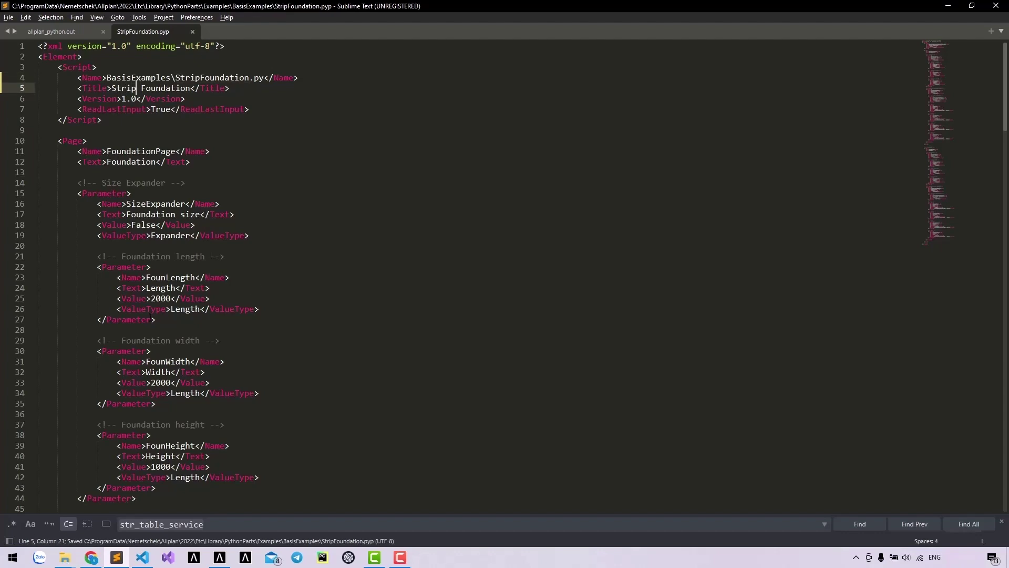
Step: Delete the Foundation length and Column length parameter blocks and save
{"action": "left_click_drag", "start_coordinate": [169, 322], "coordinate": [38, 245]}
{"action": "key", "text": "BackSpace"}
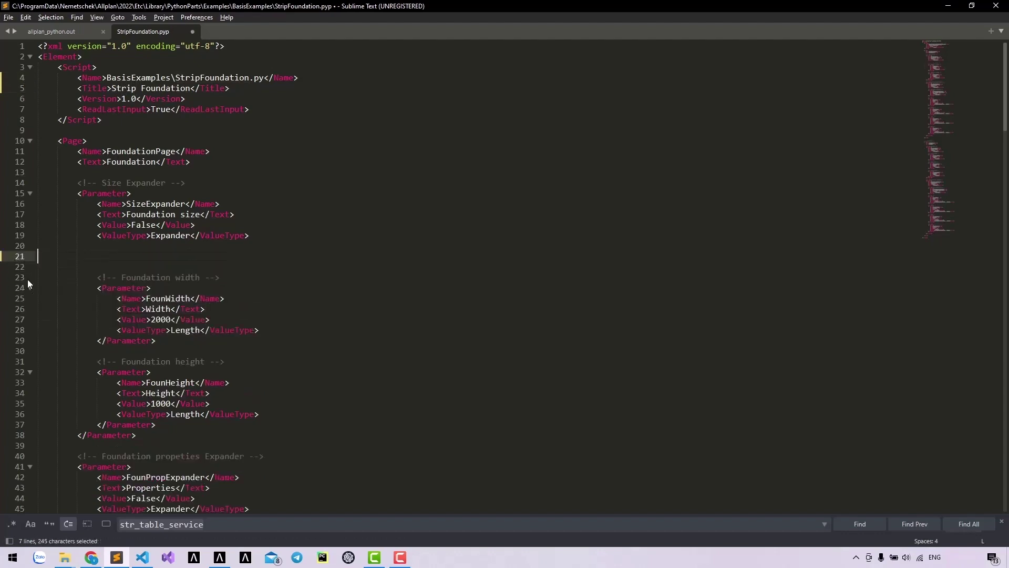
{"action": "key", "text": "BackSpace"}
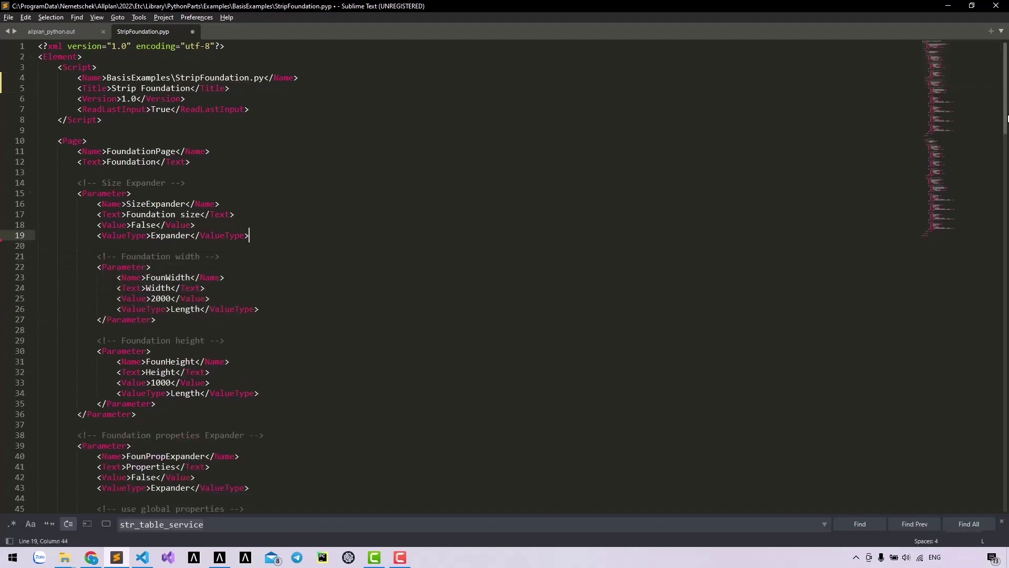
{"action": "left_click_drag", "start_coordinate": [1006, 119], "coordinate": [1006, 282]}
{"action": "mouse_move", "coordinate": [177, 334]}
{"action": "left_mouse_down"}
{"action": "mouse_move", "coordinate": [118, 292]}
{"action": "mouse_move", "coordinate": [260, 249]}
{"action": "left_mouse_up"}
{"action": "key", "text": "BackSpace"}
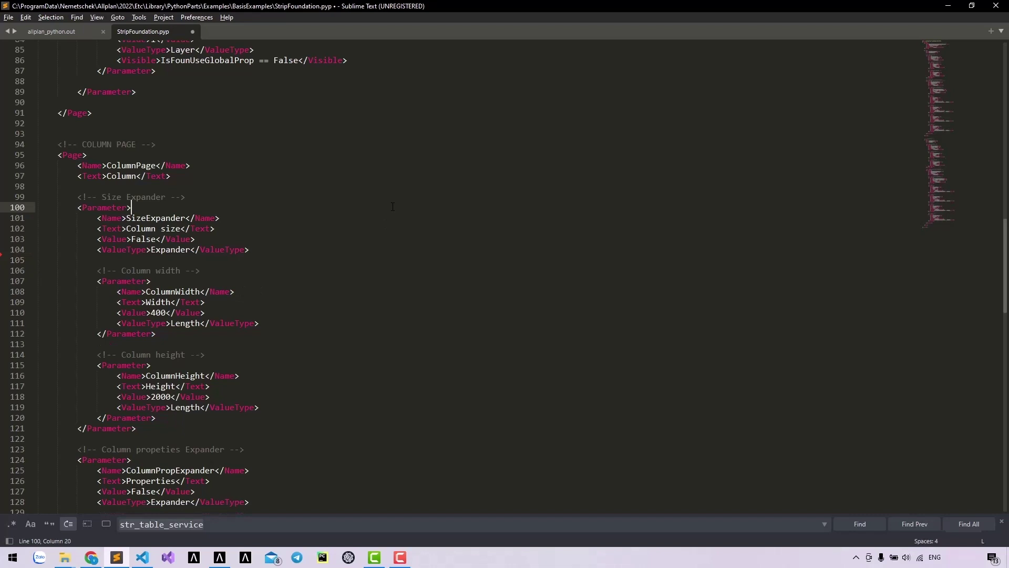
{"action": "key", "text": "ctrl+s"}
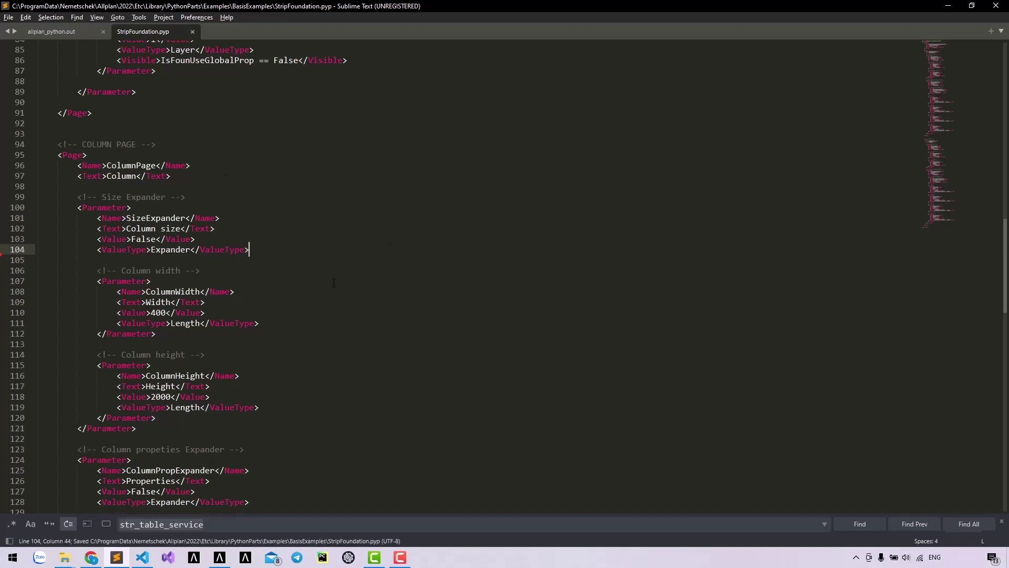
Step: Replace all occurrences of Column with Wall and save the file
{"action": "key", "text": "Escape"}
{"action": "key", "text": "ctrl+h"}
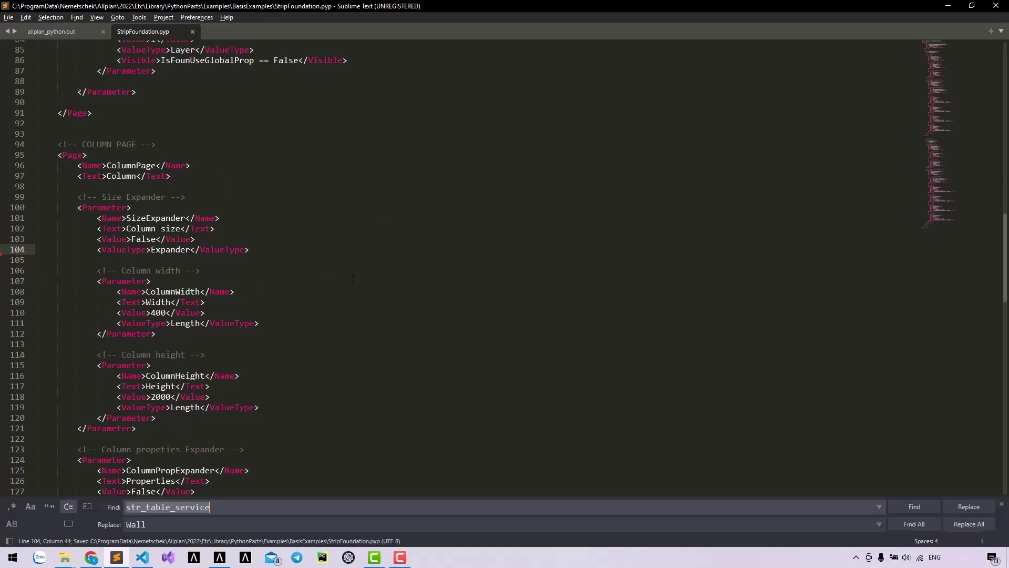
{"action": "key", "text": "BackSpace"}
{"action": "type", "text": "Column"}
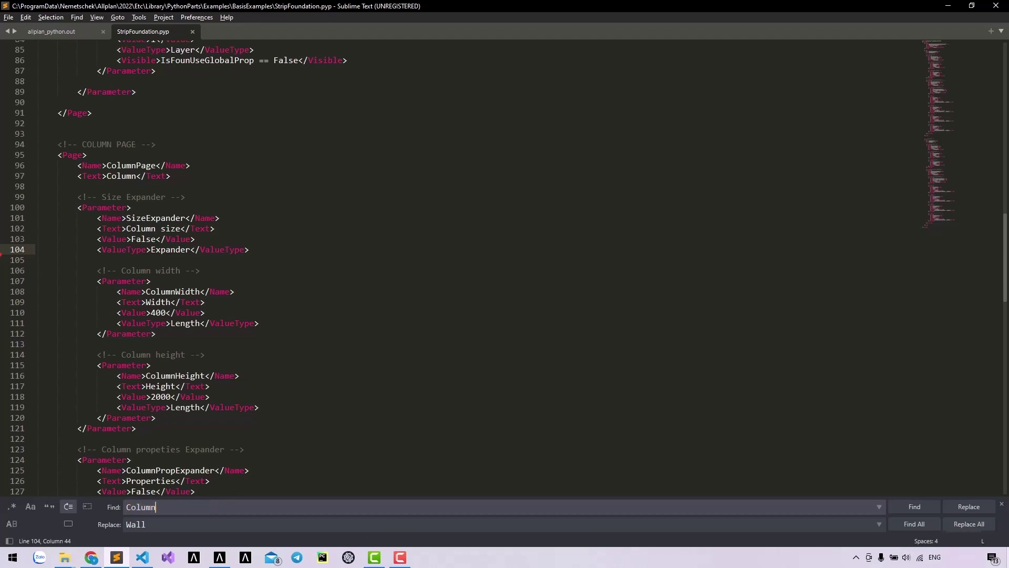
{"action": "key", "text": "Tab"}
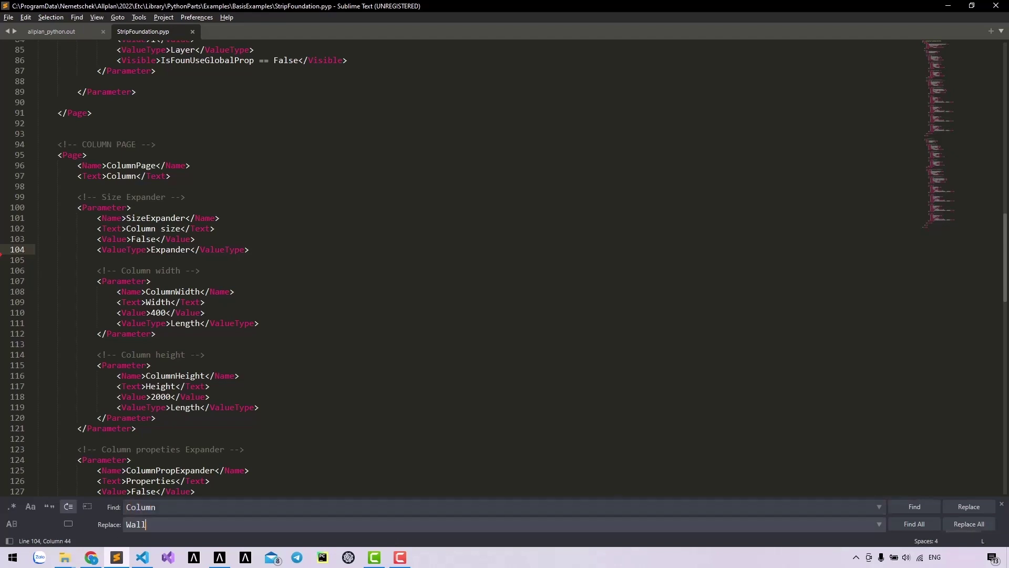
{"action": "left_click", "coordinate": [967, 525]}
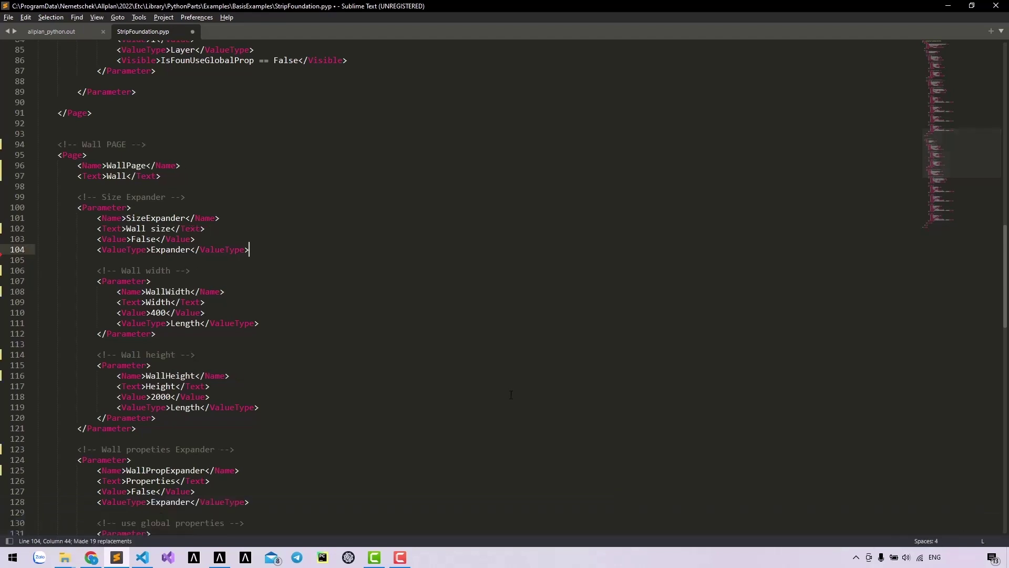
{"action": "left_click", "coordinate": [574, 343]}
{"action": "key", "text": "ctrl+s"}
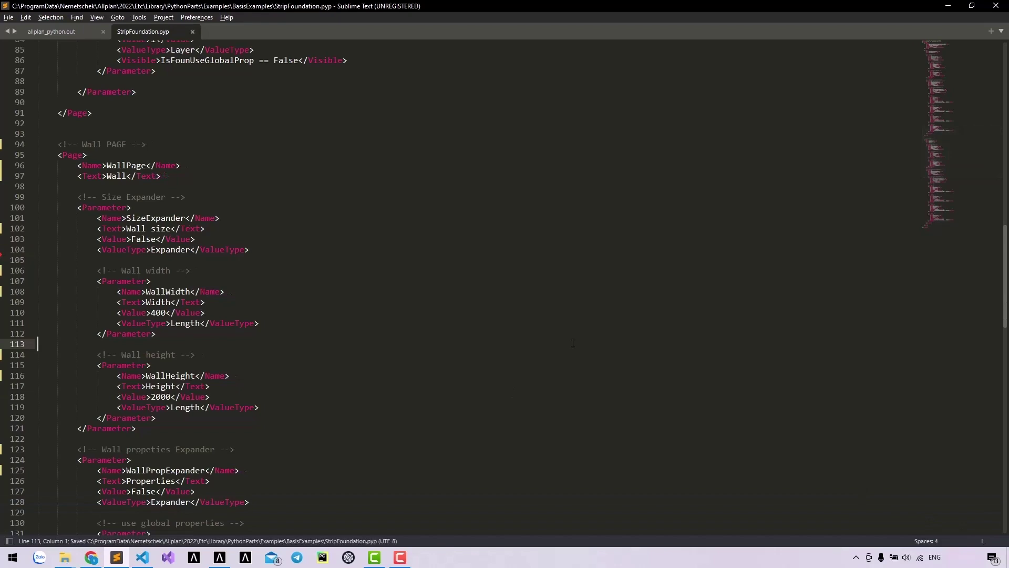
{"action": "left_click_drag", "start_coordinate": [1008, 272], "coordinate": [993, 72]}
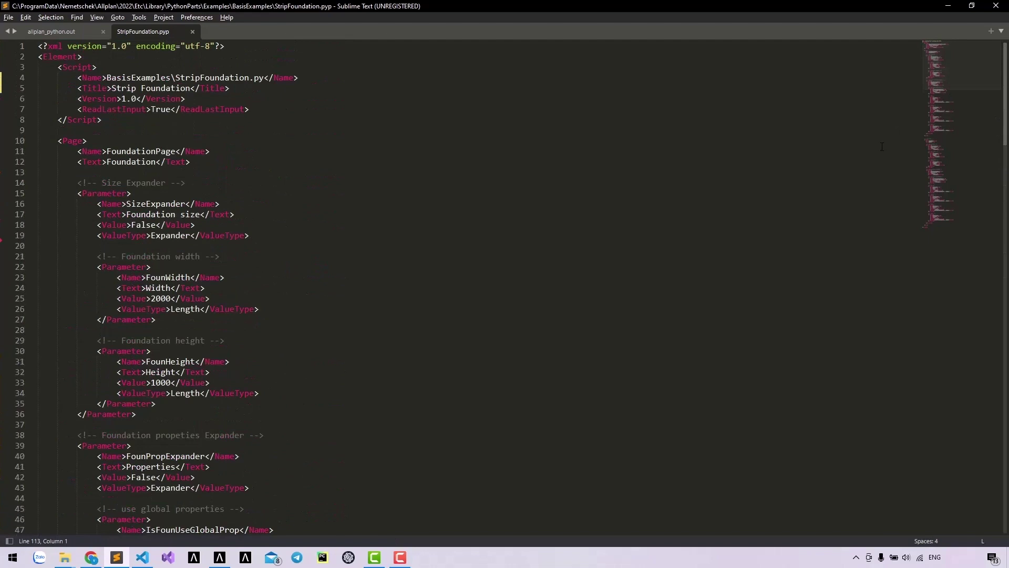
Step: Insert <Interactor>True</Interactor> below the ReadLastInput line and save StripFoundation.pyp
{"action": "key", "text": "ctrl+s"}
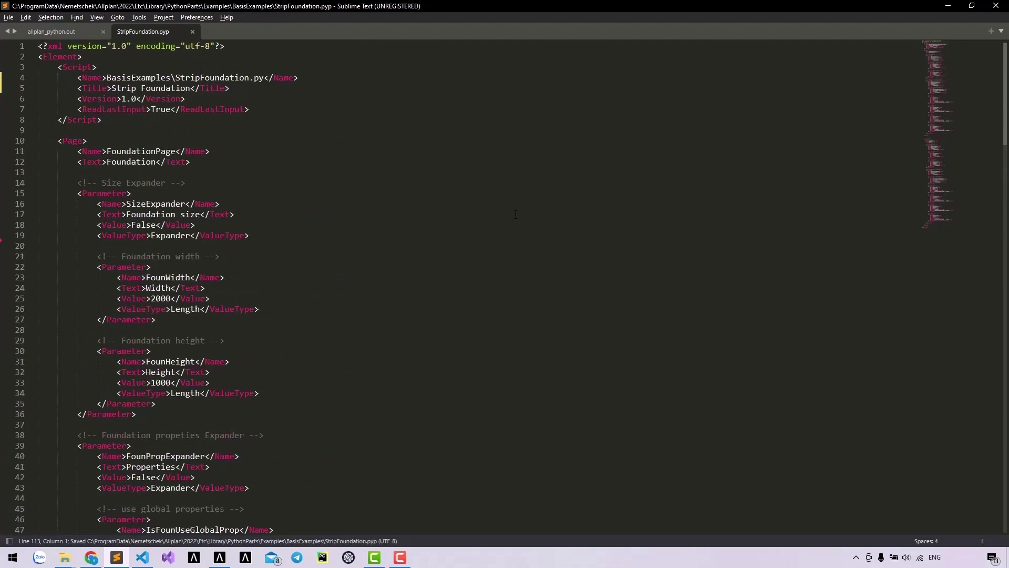
{"action": "left_click", "coordinate": [493, 212]}
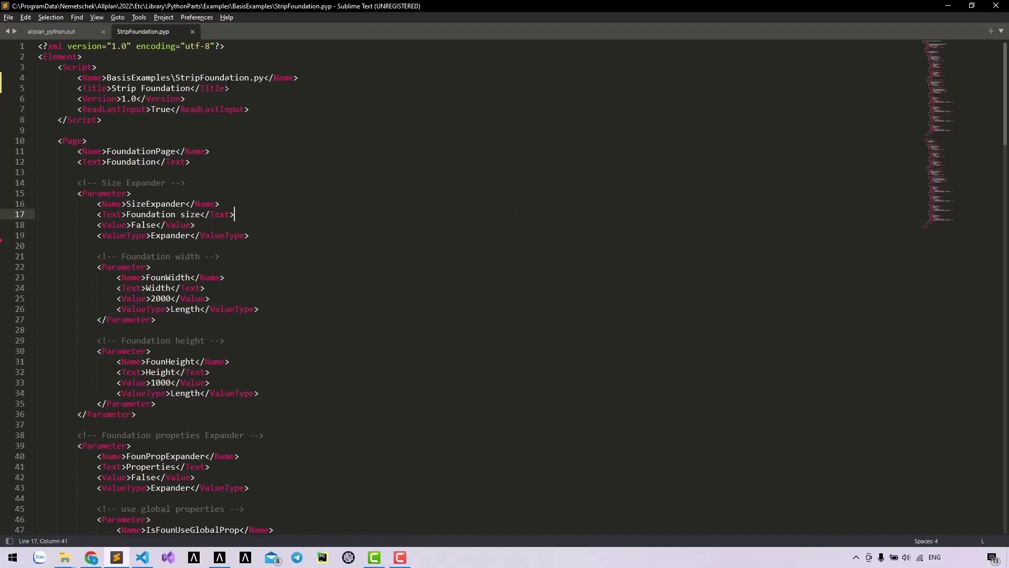
{"action": "left_click", "coordinate": [257, 107]}
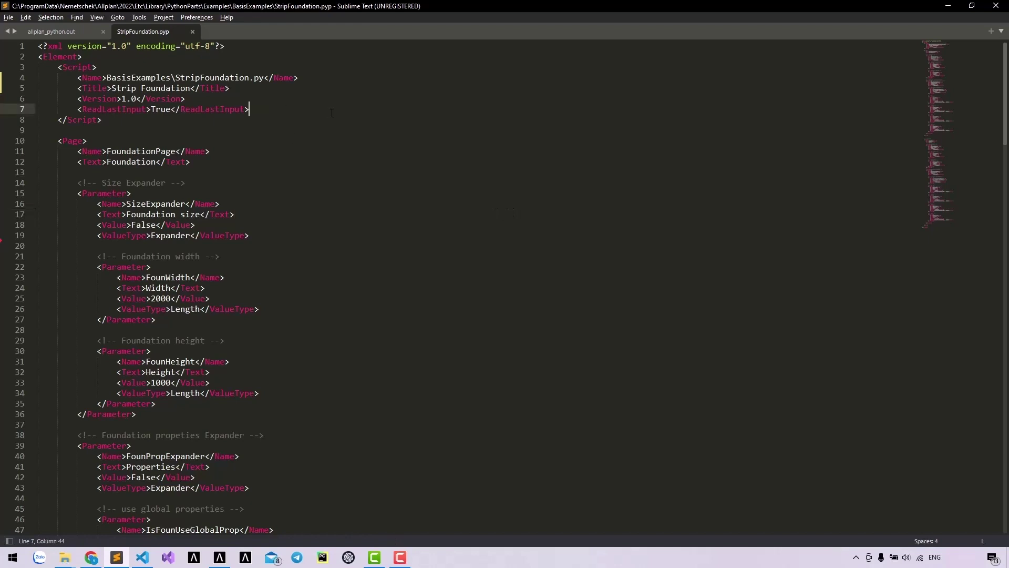
{"action": "key", "text": "Return"}
{"action": "type", "text": "<In"}
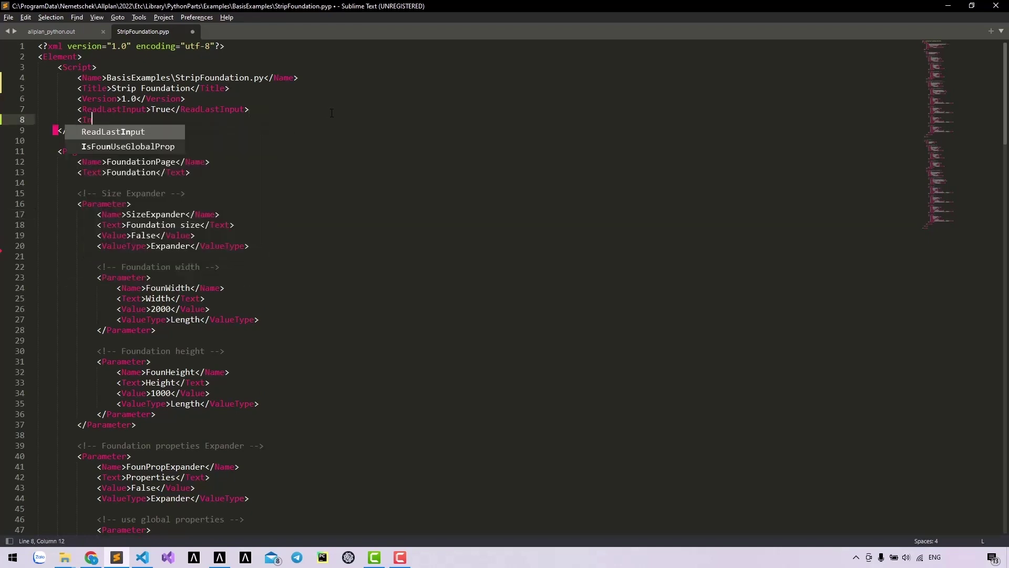
{"action": "type", "text": "teractor>"}
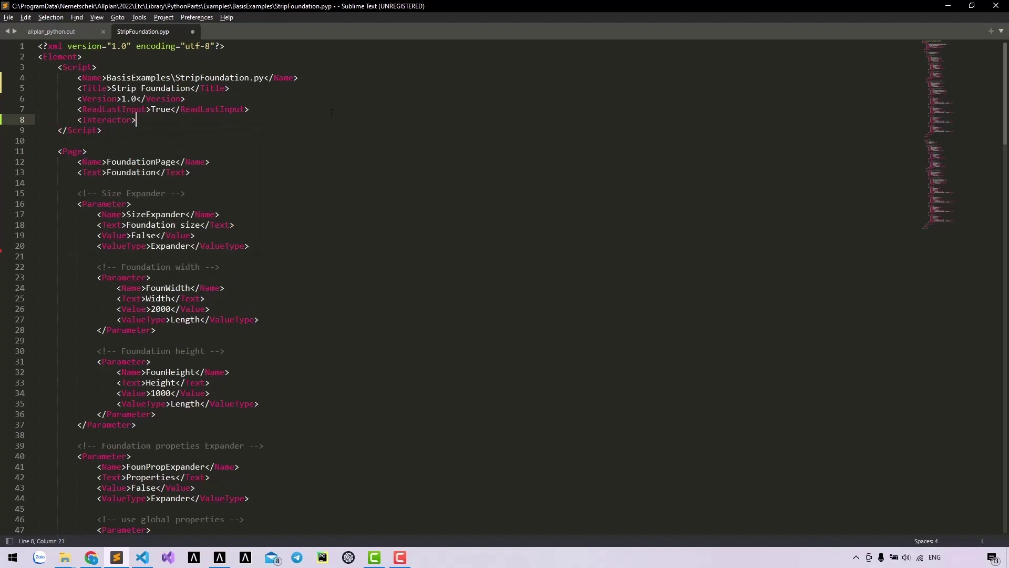
{"action": "type", "text": "True</Interactor>"}
{"action": "key", "text": "ctrl+s"}
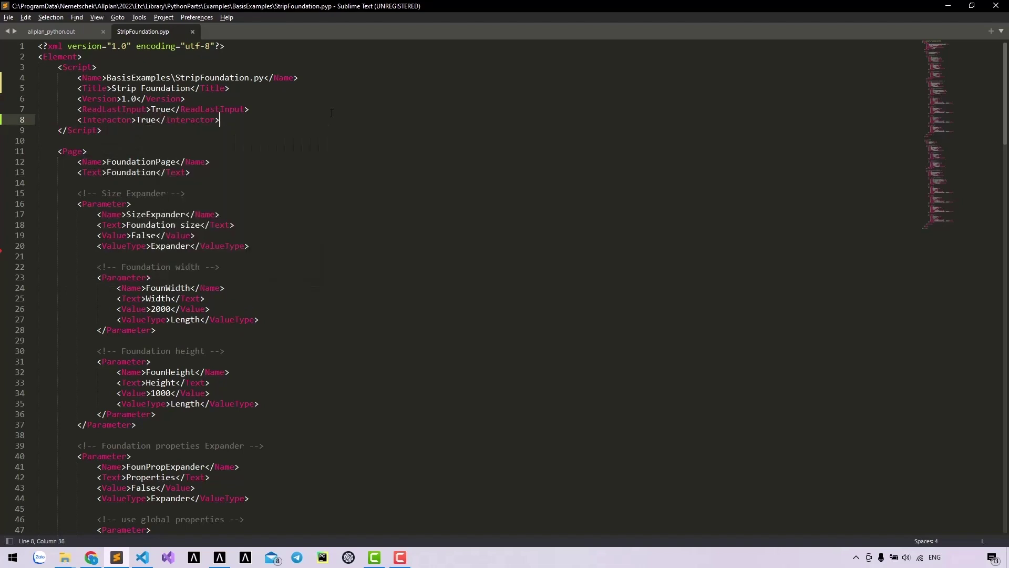
{"action": "left_click", "coordinate": [111, 120]}
{"action": "left_click_drag", "start_coordinate": [78, 119], "coordinate": [221, 120]}
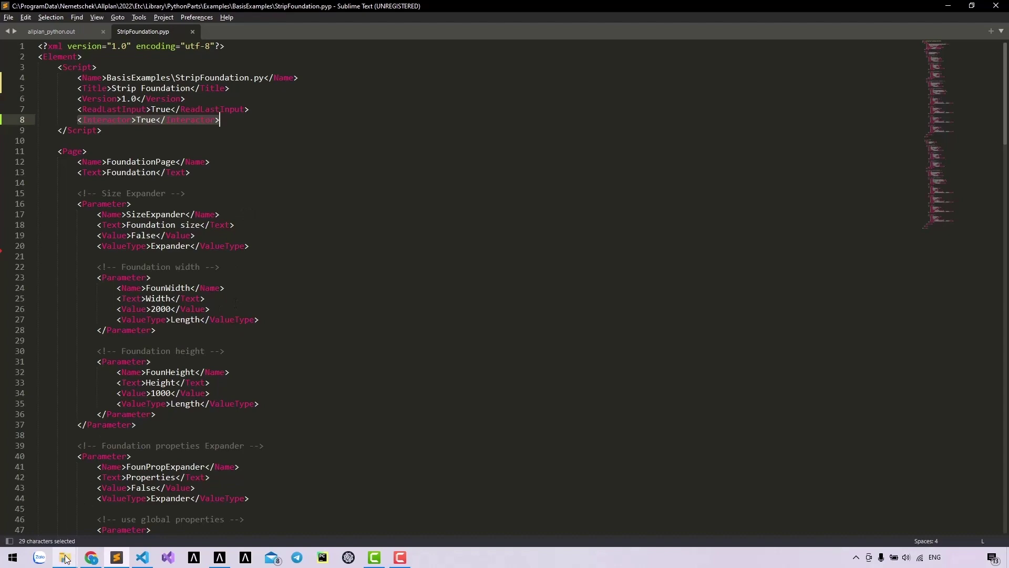
Step: Confirm StripFoundation.png sits beside StripFoundation.pyp in BasisExamples, then switch to VS Code
{"action": "mouse_move", "coordinate": [65, 558]}
{"action": "left_click", "coordinate": [168, 512]}
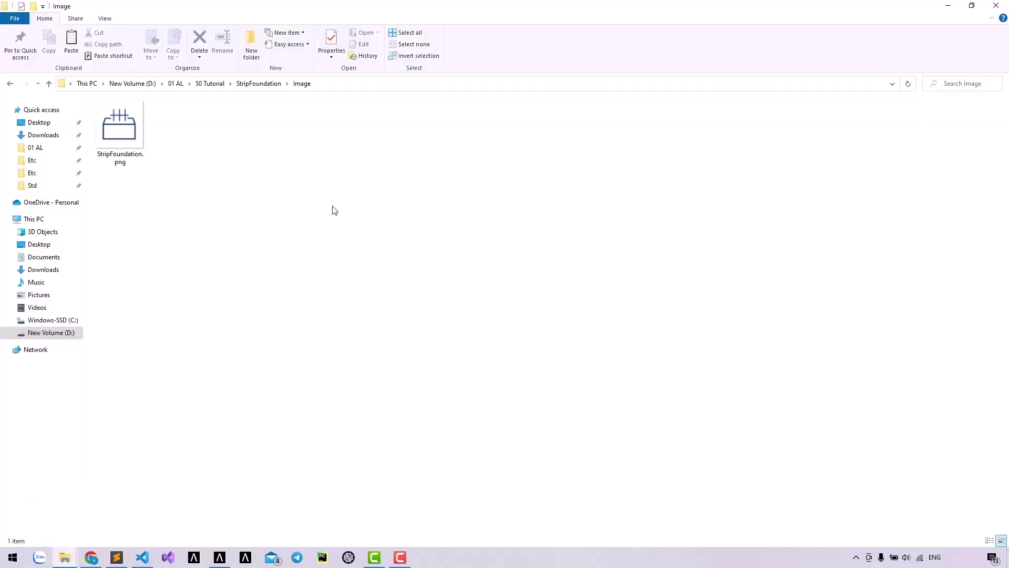
{"action": "left_click_drag", "start_coordinate": [323, 212], "coordinate": [115, 128]}
{"action": "left_click", "coordinate": [65, 558]}
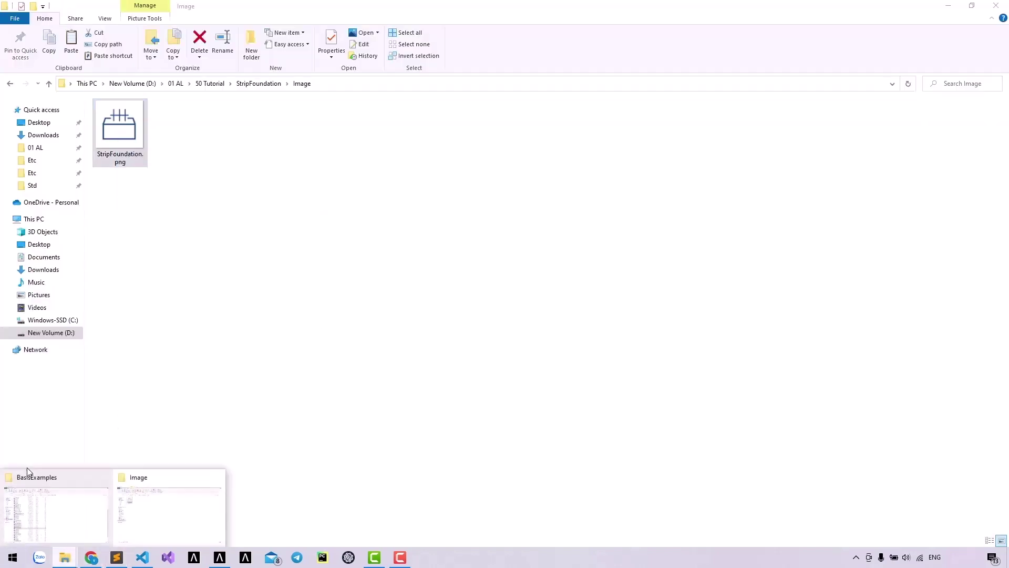
{"action": "left_click", "coordinate": [61, 506]}
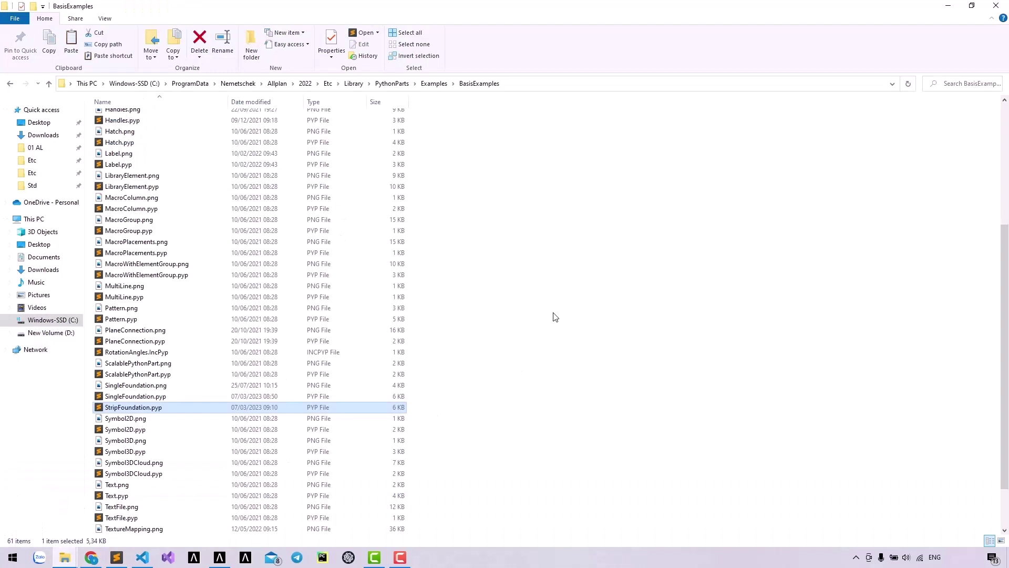
{"action": "left_click", "coordinate": [584, 365]}
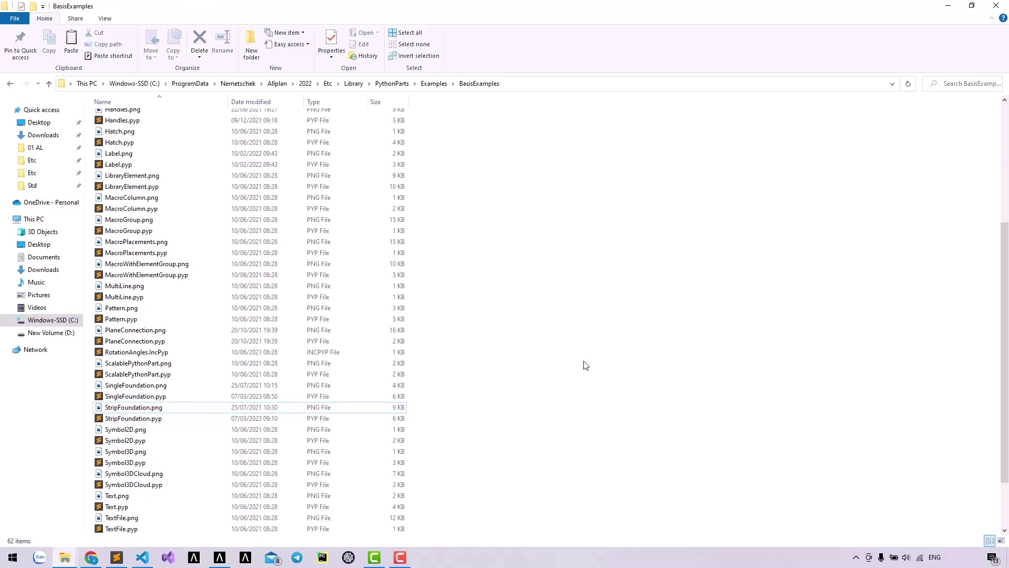
{"action": "left_click", "coordinate": [142, 558]}
Step: Open Etc > PythonPartsExampleScripts > BasisExamples as the VS Code workspace folder
{"action": "left_click", "coordinate": [28, 7]}
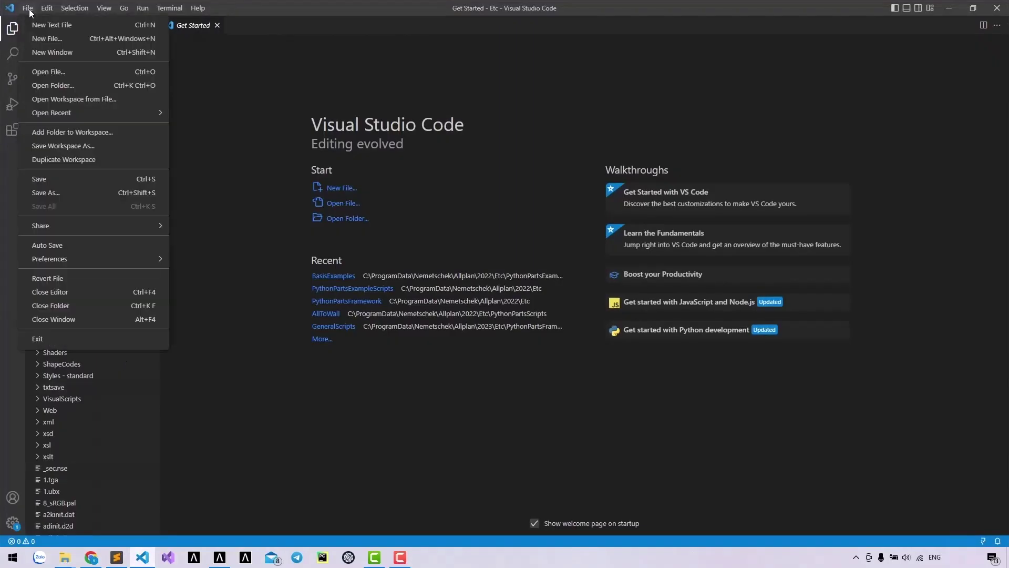
{"action": "left_click", "coordinate": [36, 87]}
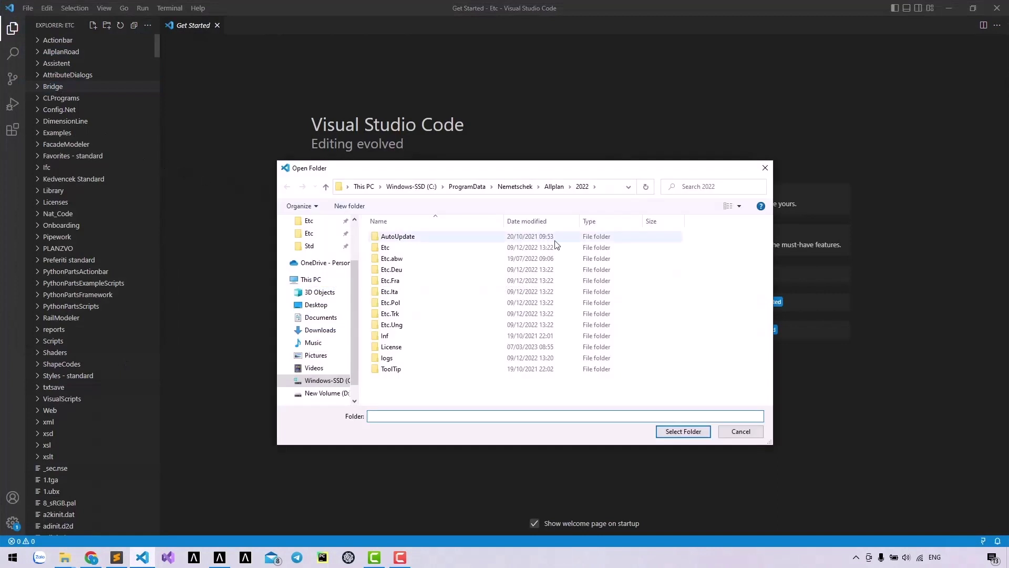
{"action": "left_click", "coordinate": [309, 221]}
{"action": "scroll", "coordinate": [496, 324], "scroll_direction": "down", "scroll_amount": 3}
{"action": "scroll", "coordinate": [434, 322], "scroll_direction": "down", "scroll_amount": 2}
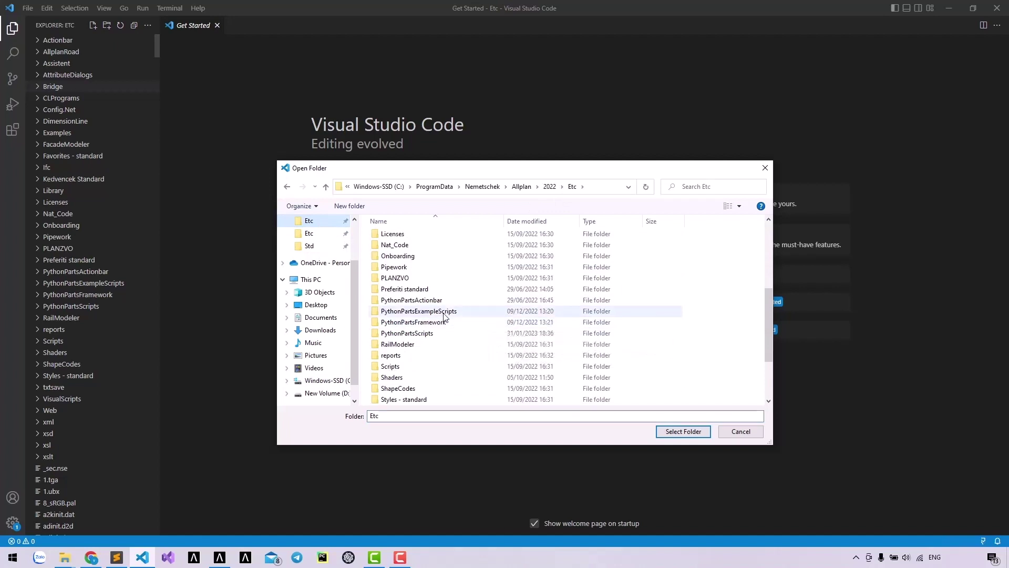
{"action": "double_click", "coordinate": [419, 311]}
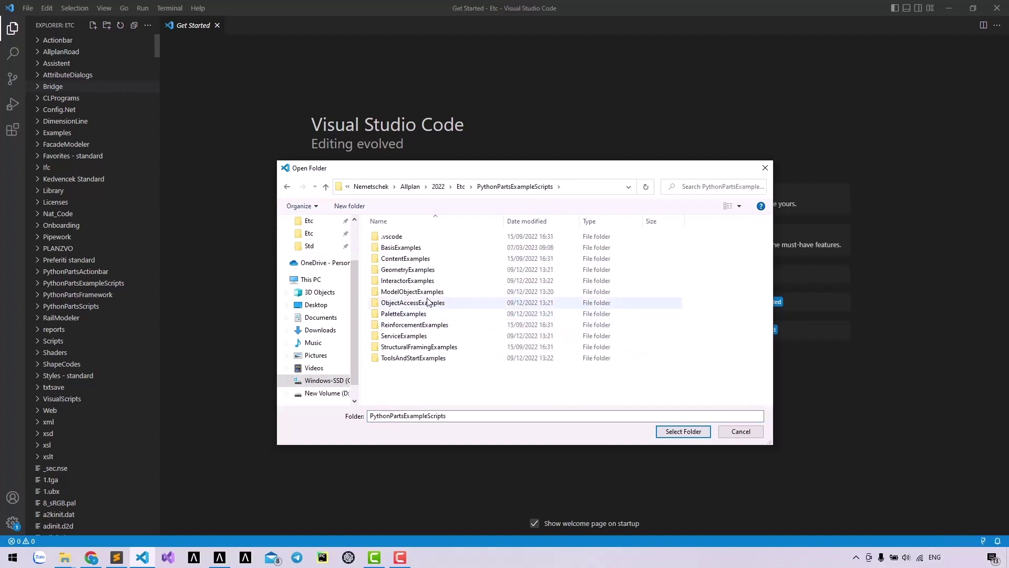
{"action": "double_click", "coordinate": [416, 249]}
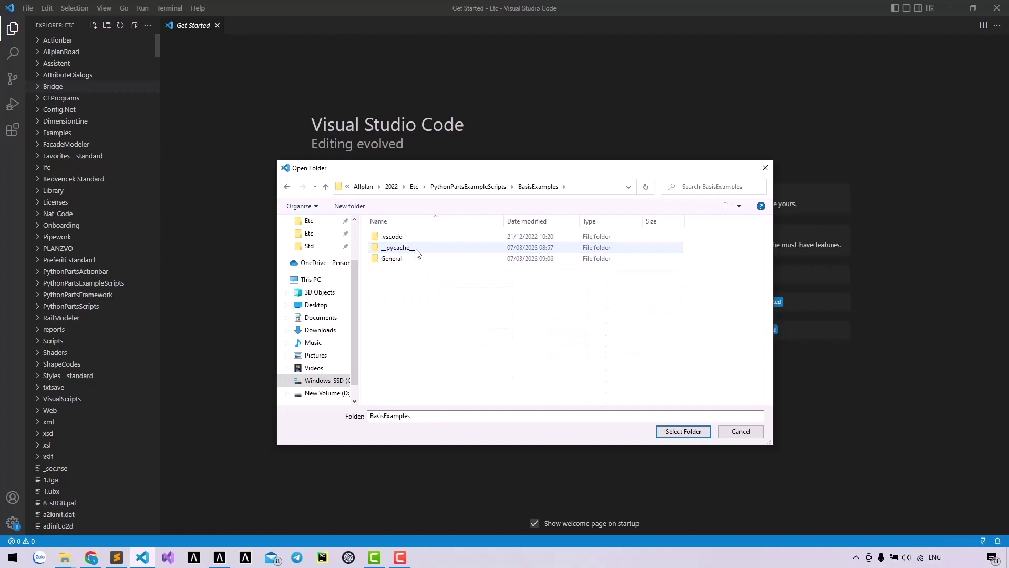
{"action": "left_click", "coordinate": [660, 432]}
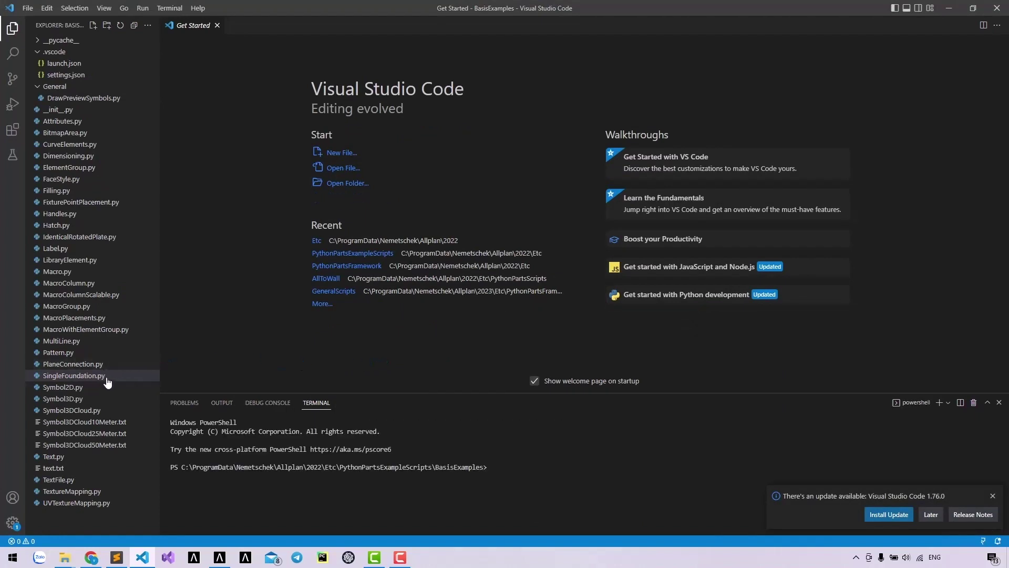
Step: Duplicate SingleFoundation.py, rename the copy StripFoundation.py, and start editing it
{"action": "left_click", "coordinate": [102, 377]}
{"action": "right_click", "coordinate": [112, 377]}
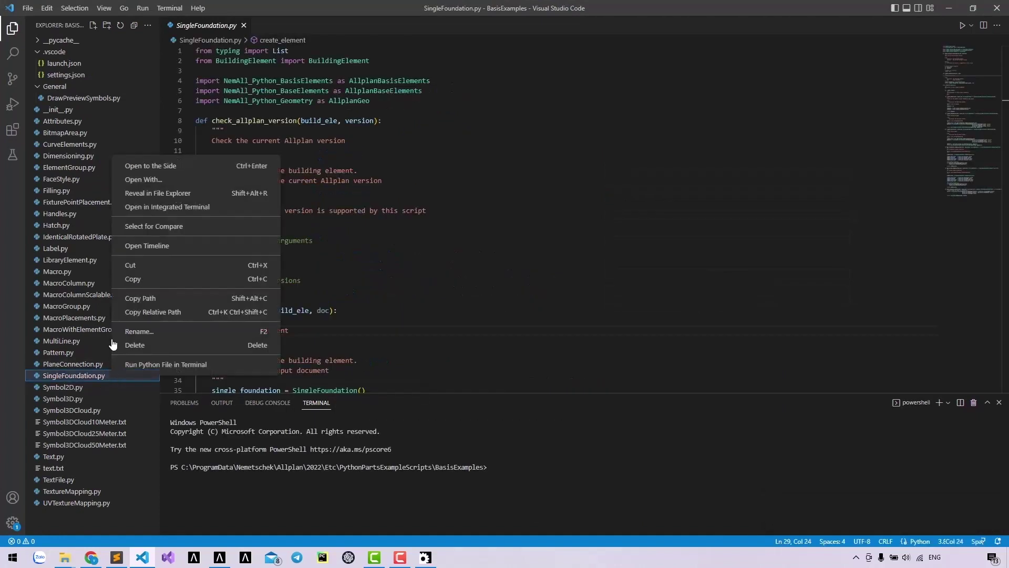
{"action": "left_click", "coordinate": [152, 279]}
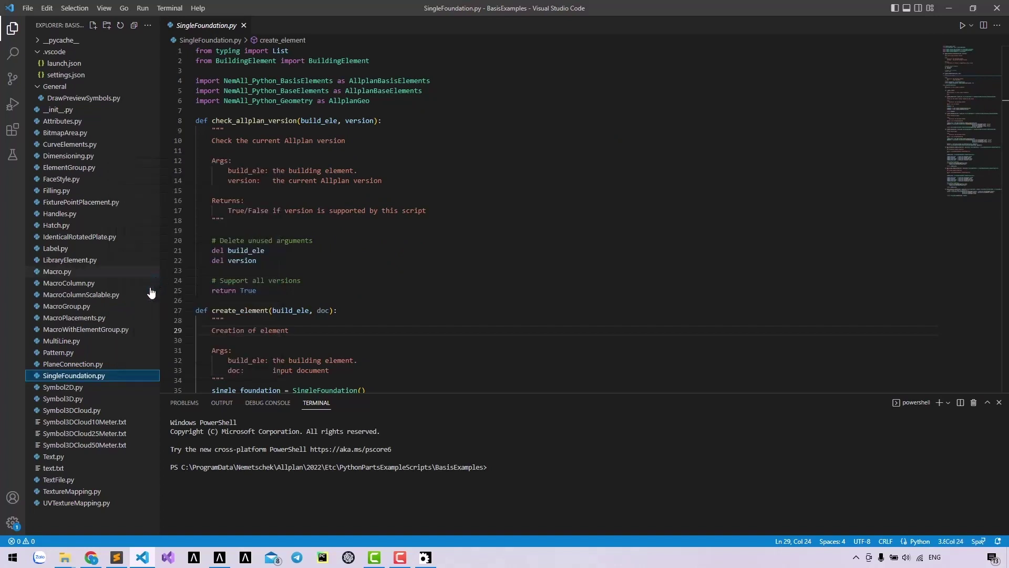
{"action": "right_click", "coordinate": [100, 517]}
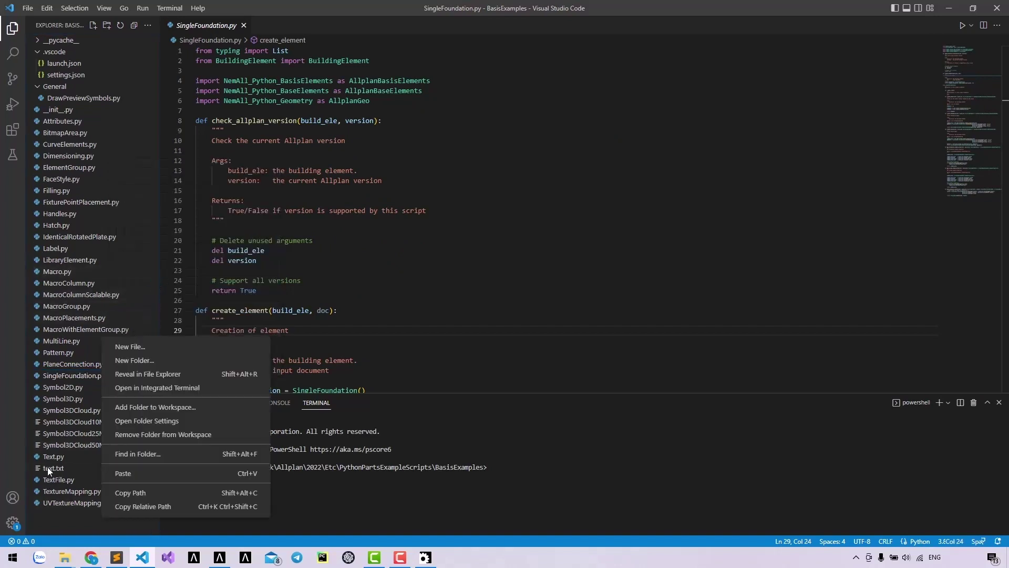
{"action": "left_click", "coordinate": [130, 474]}
{"action": "key", "text": "F2"}
{"action": "type", "text": "Strip"}
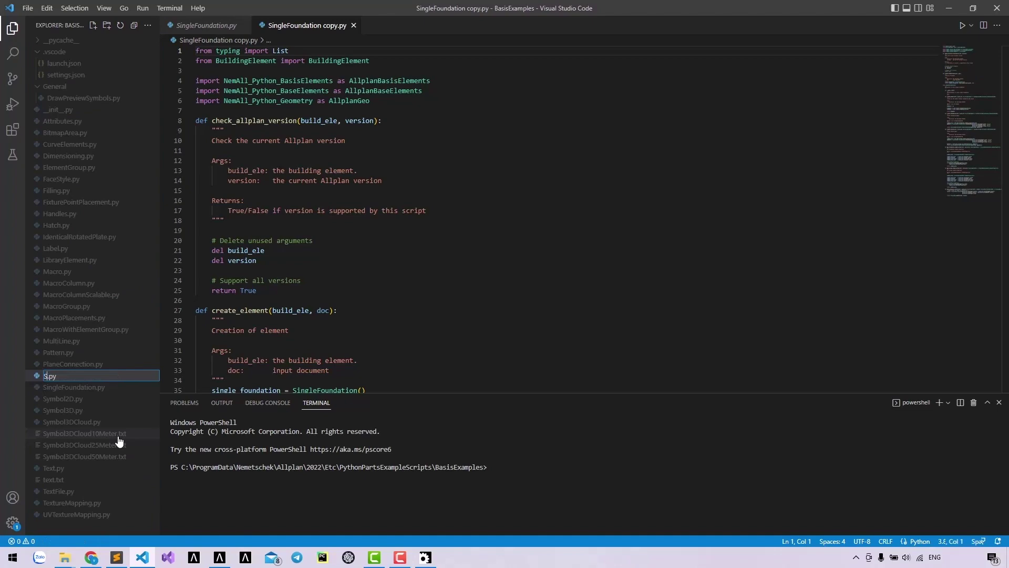
{"action": "type", "text": "Founda"}
{"action": "type", "text": "tion"}
{"action": "key", "text": "Return"}
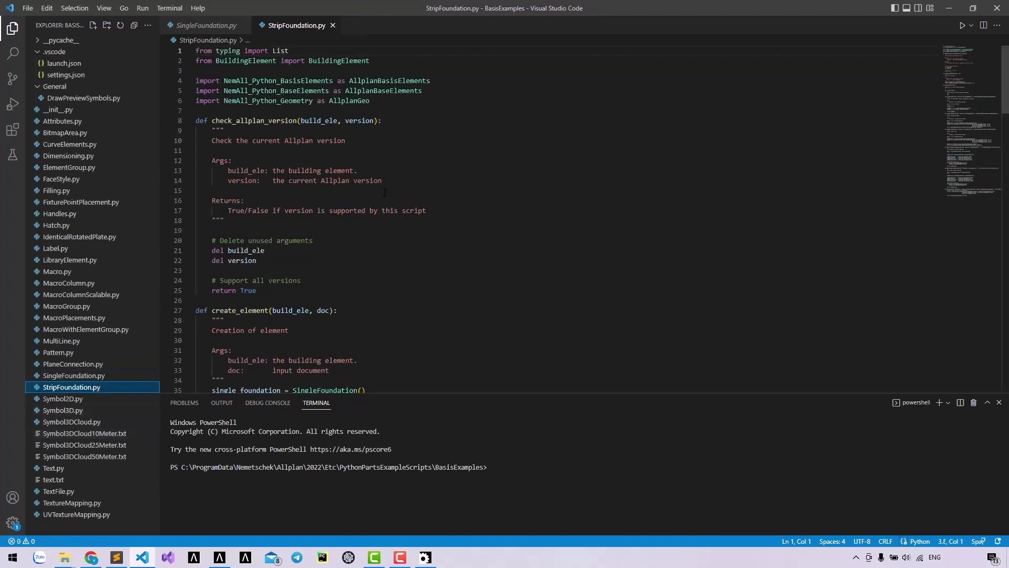
{"action": "left_click", "coordinate": [237, 190]}
{"action": "scroll", "coordinate": [373, 244], "scroll_direction": "down", "scroll_amount": 6}
{"action": "scroll", "coordinate": [373, 243], "scroll_direction": "down", "scroll_amount": 1}
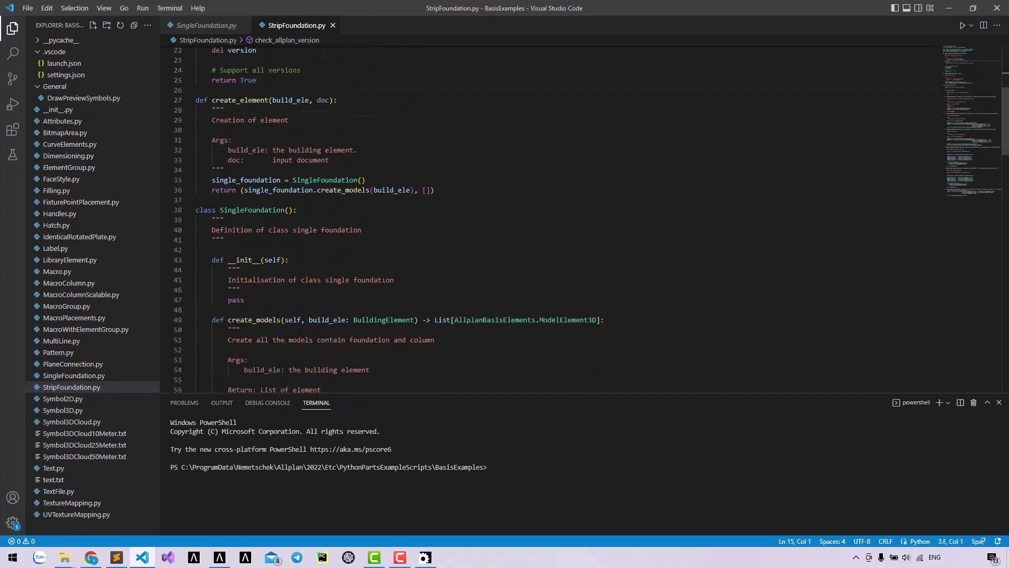
Step: Remove the single_foundation creation line and create_models call from create_element, then save
{"action": "left_click", "coordinate": [177, 180]}
{"action": "key", "text": "Delete"}
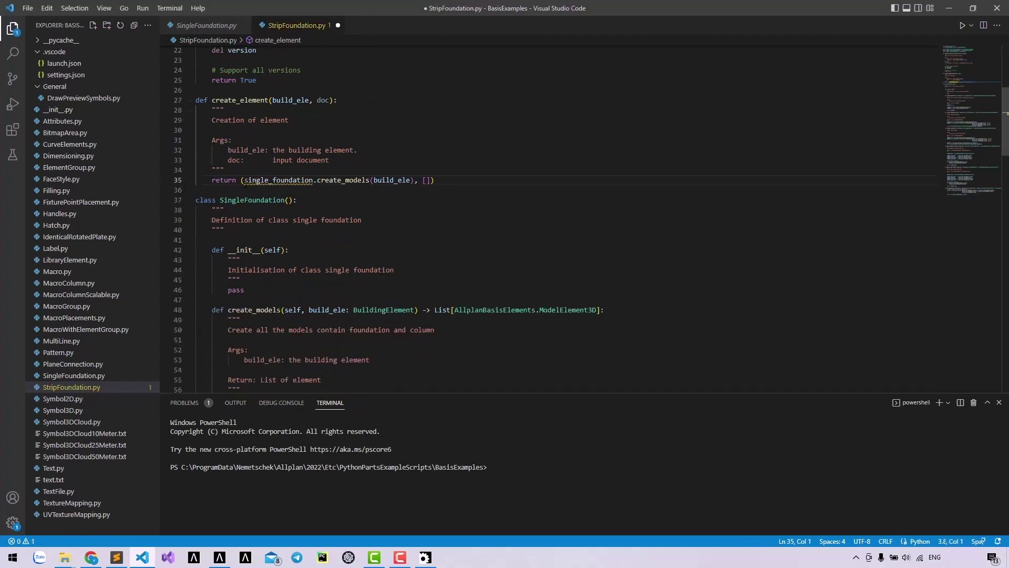
{"action": "left_click_drag", "start_coordinate": [246, 179], "coordinate": [415, 180]}
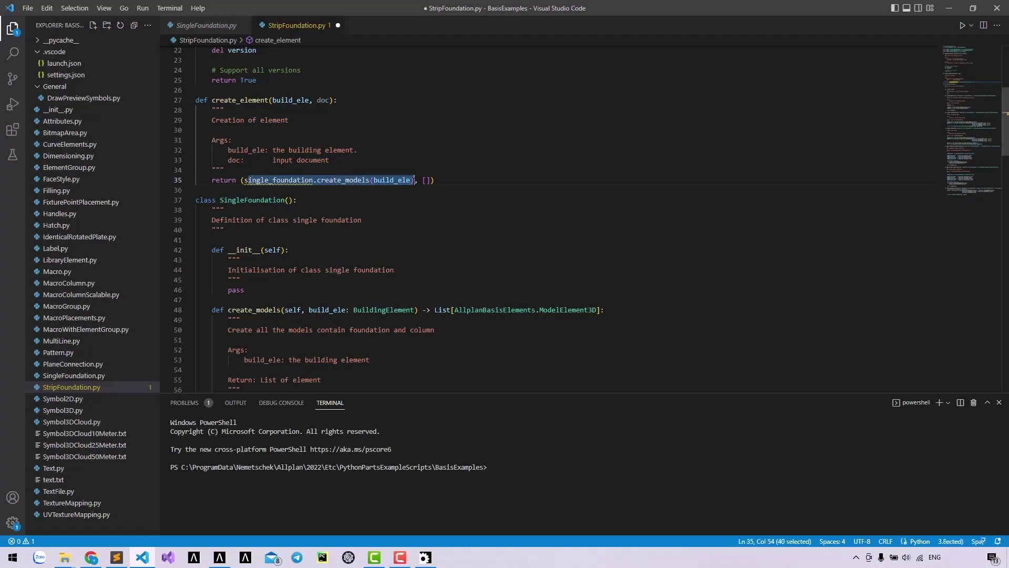
{"action": "key", "text": "Delete"}
{"action": "type", "text": "["}
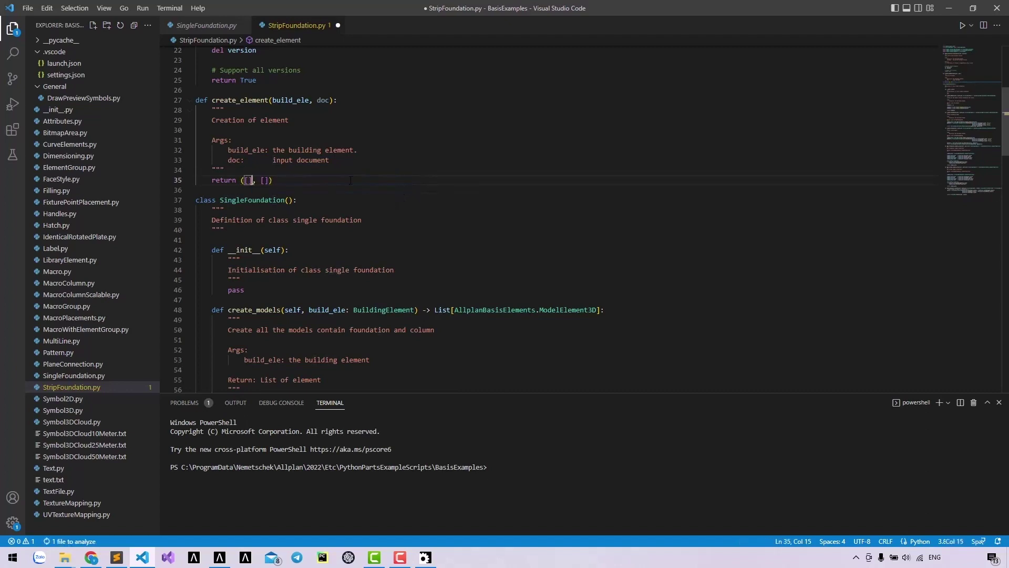
{"action": "left_click", "coordinate": [231, 140]}
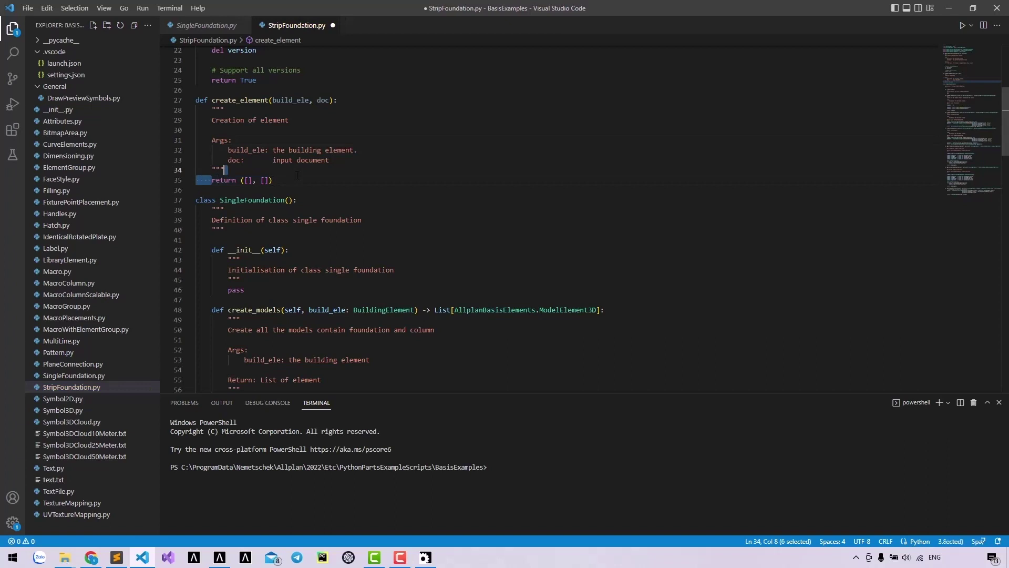
{"action": "left_click_drag", "start_coordinate": [212, 180], "coordinate": [300, 178]}
{"action": "left_click", "coordinate": [368, 161]}
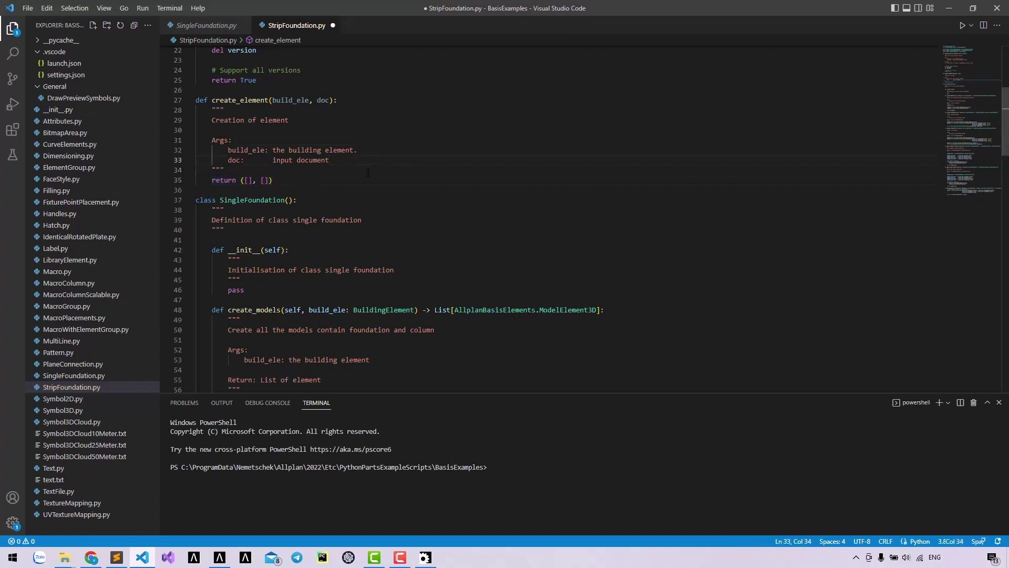
{"action": "key", "text": "ctrl+s"}
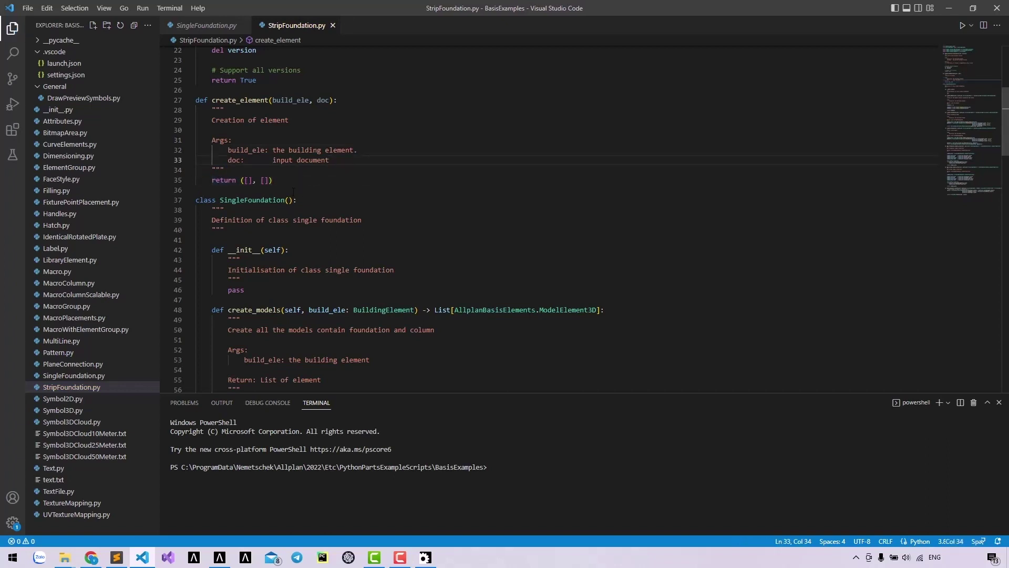
Step: Delete the SingleFoundation class through the end of the file and save
{"action": "left_click", "coordinate": [174, 200]}
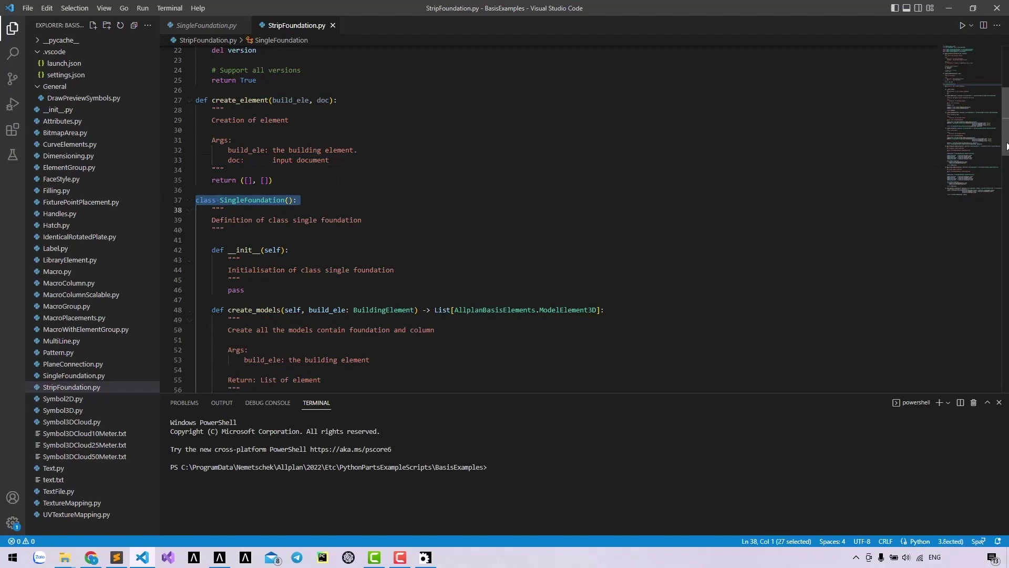
{"action": "scroll", "coordinate": [552, 222], "scroll_direction": "down", "scroll_amount": 20}
{"action": "scroll", "coordinate": [646, 332], "scroll_direction": "down", "scroll_amount": 8}
{"action": "scroll", "coordinate": [647, 331], "scroll_direction": "down", "scroll_amount": 2}
{"action": "left_click", "coordinate": [647, 331], "text": "shift"}
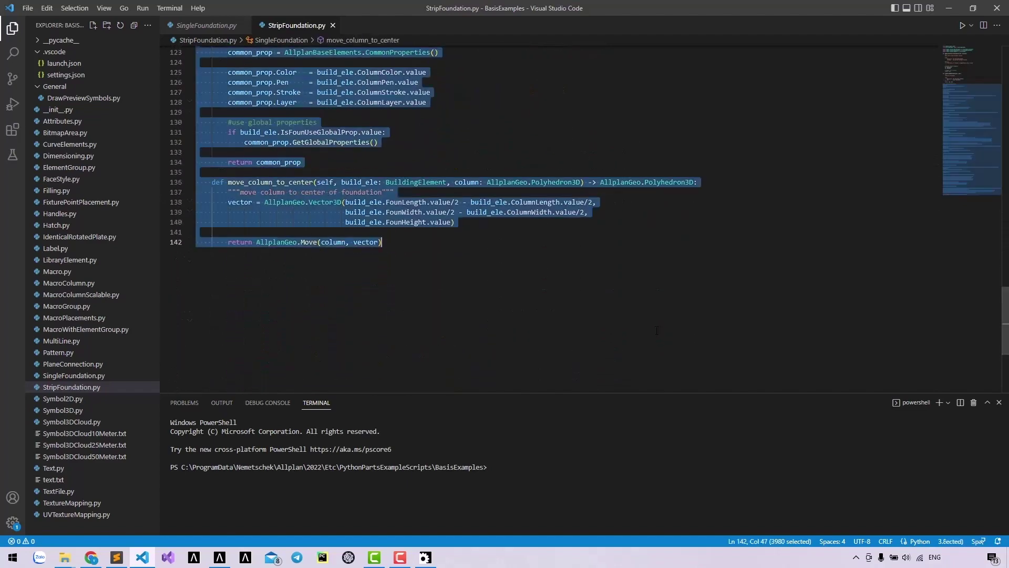
{"action": "key", "text": "Delete"}
{"action": "scroll", "coordinate": [646, 331], "scroll_direction": "up", "scroll_amount": 8}
{"action": "scroll", "coordinate": [643, 329], "scroll_direction": "up", "scroll_amount": 3}
{"action": "key", "text": "ctrl+s"}
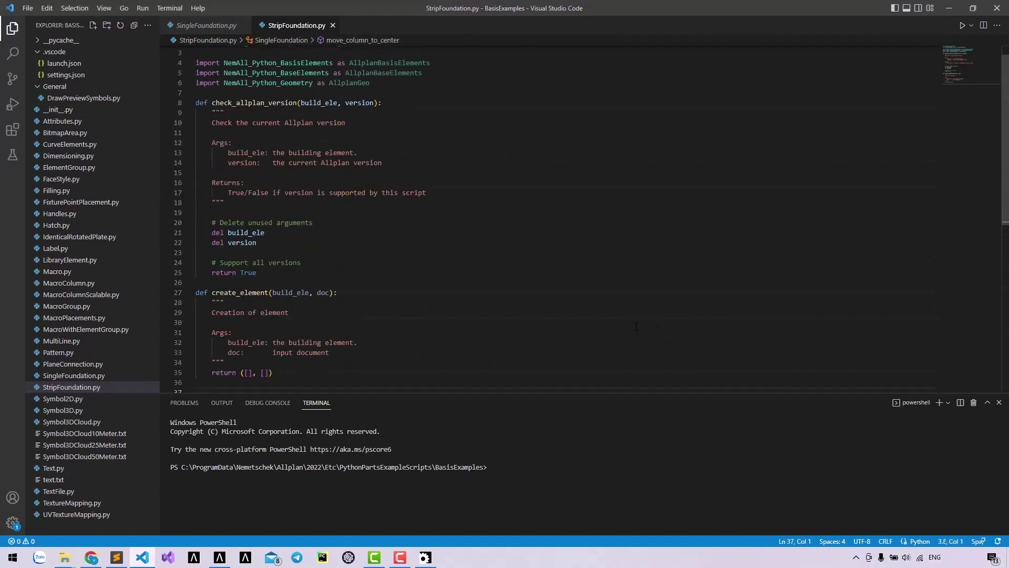
{"action": "scroll", "coordinate": [636, 327], "scroll_direction": "up", "scroll_amount": 1}
{"action": "scroll", "coordinate": [637, 327], "scroll_direction": "down", "scroll_amount": 2}
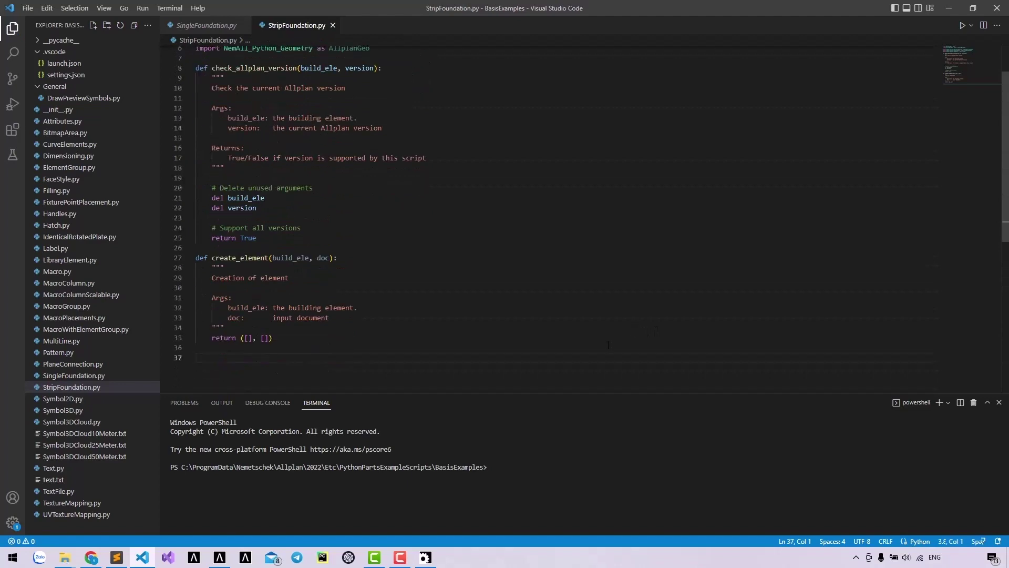
{"action": "left_click", "coordinate": [220, 557]}
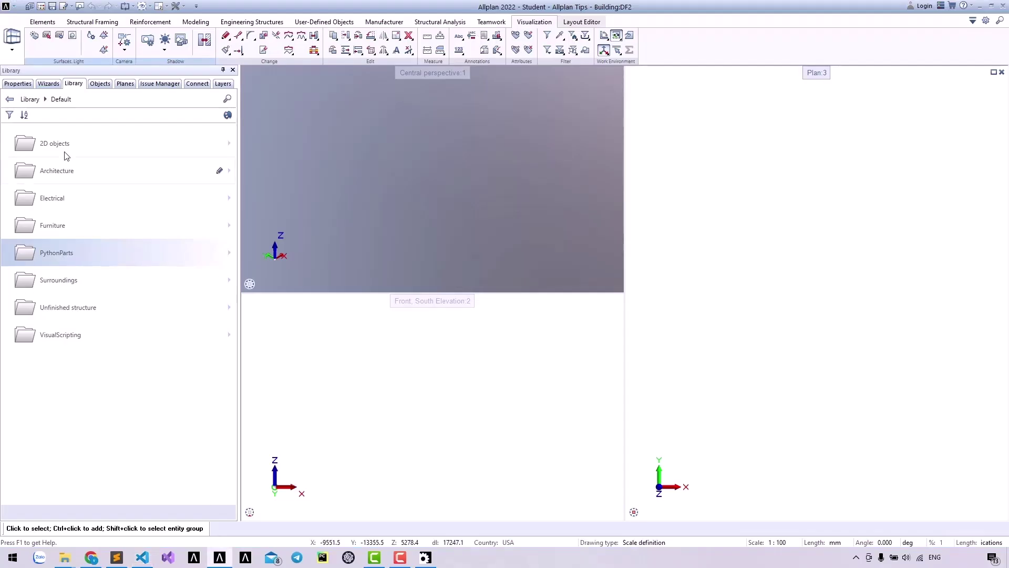
Step: Run StripFoundation from Library > PythonParts > Examples > BasisExamples and dismiss the create_interactor error
{"action": "left_click", "coordinate": [45, 255]}
{"action": "left_click", "coordinate": [63, 304]}
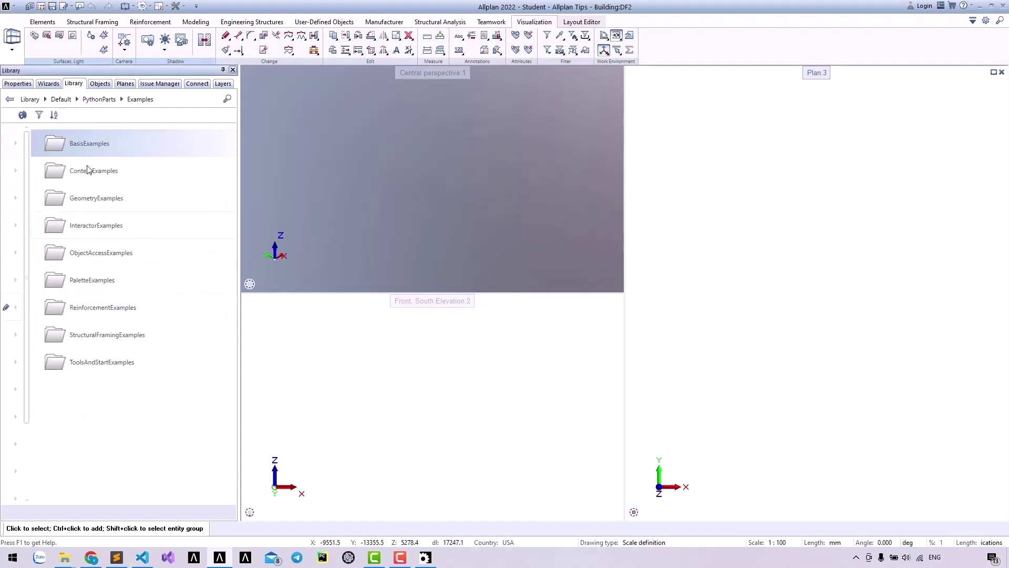
{"action": "left_click", "coordinate": [95, 154]}
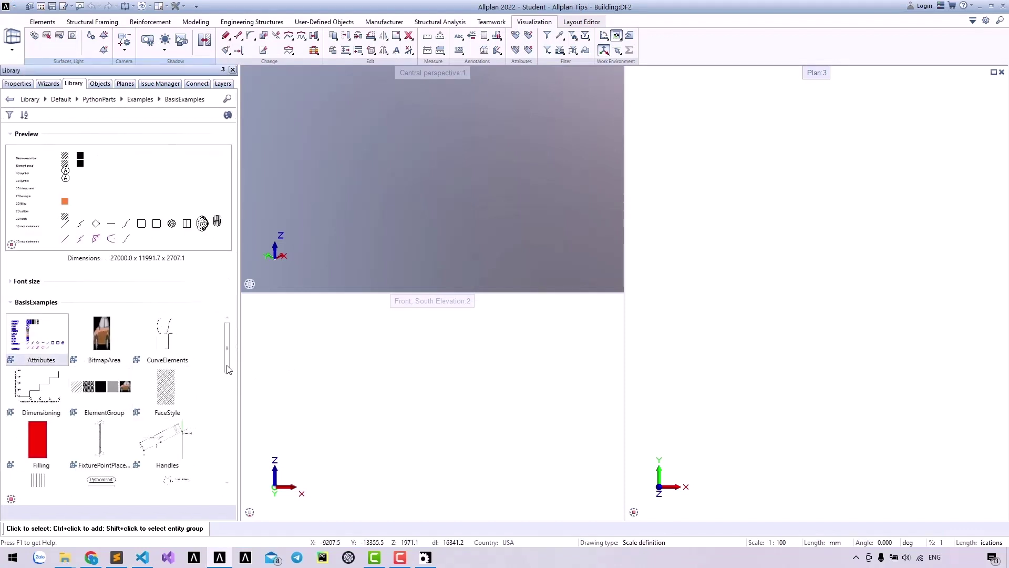
{"action": "scroll", "coordinate": [227, 379], "scroll_direction": "down", "scroll_amount": 1}
{"action": "scroll", "coordinate": [228, 379], "scroll_direction": "down", "scroll_amount": 2}
{"action": "scroll", "coordinate": [227, 453], "scroll_direction": "down", "scroll_amount": 2}
{"action": "scroll", "coordinate": [227, 454], "scroll_direction": "down", "scroll_amount": 1}
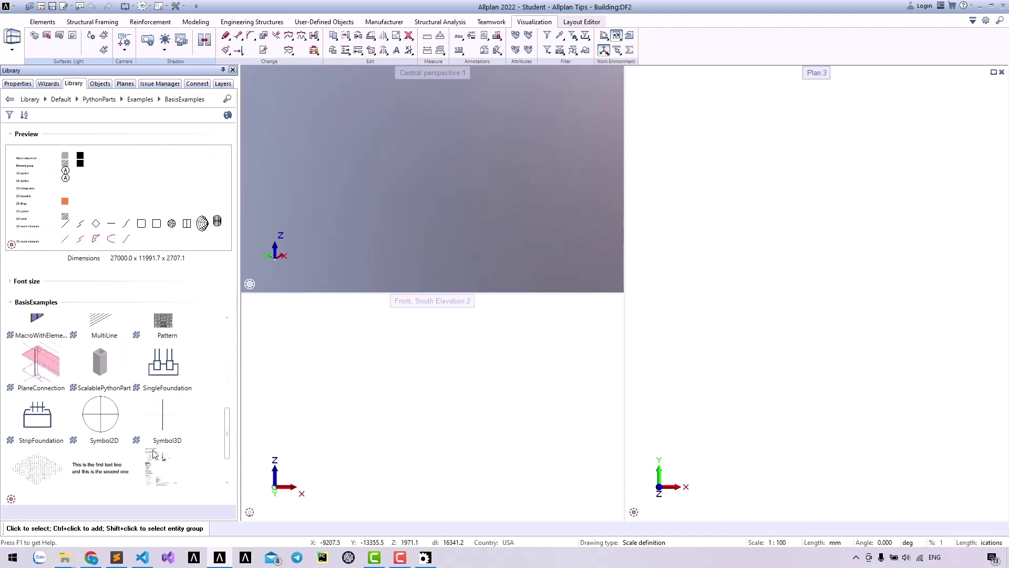
{"action": "double_click", "coordinate": [31, 426]}
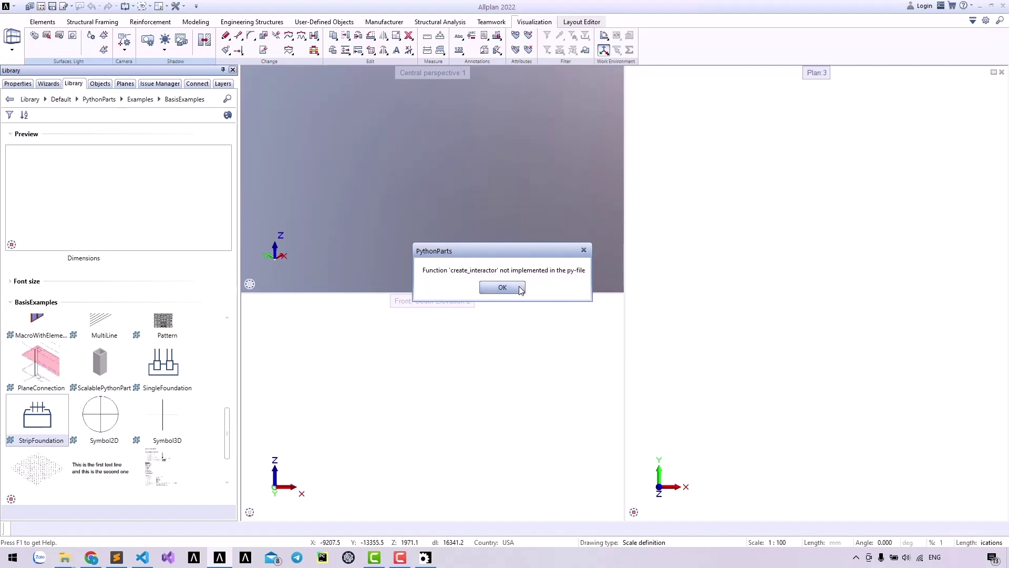
{"action": "left_click", "coordinate": [502, 287]}
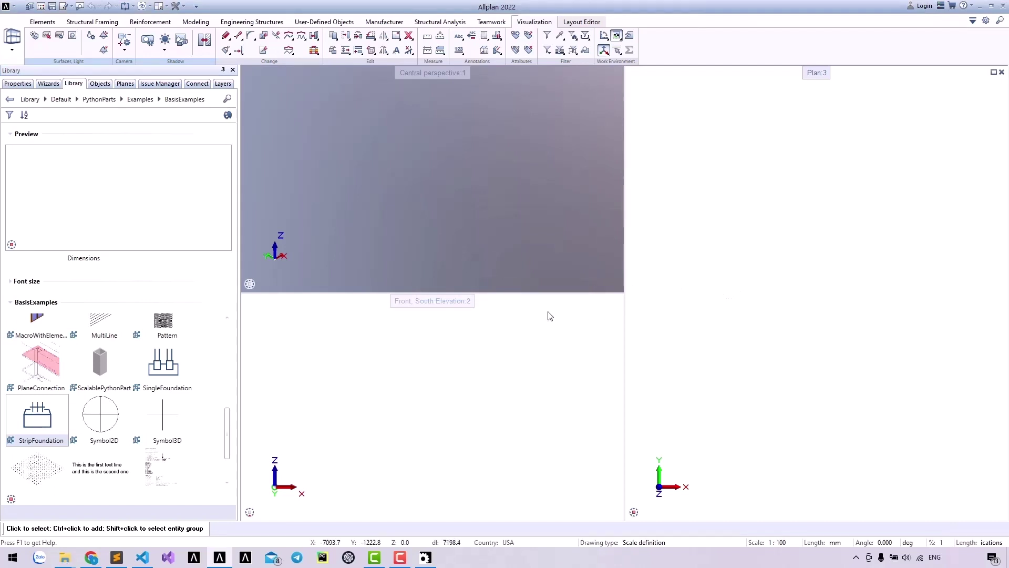
Step: Delete the <Interactor>True</Interactor> line from StripFoundation.pyp and save
{"action": "left_click", "coordinate": [117, 558]}
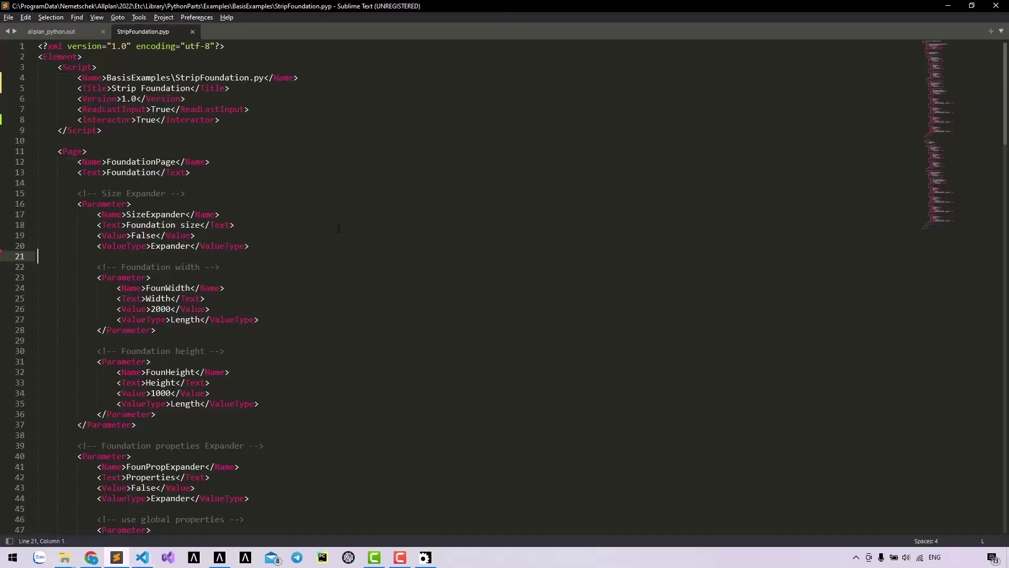
{"action": "left_click_drag", "start_coordinate": [79, 120], "coordinate": [233, 118]}
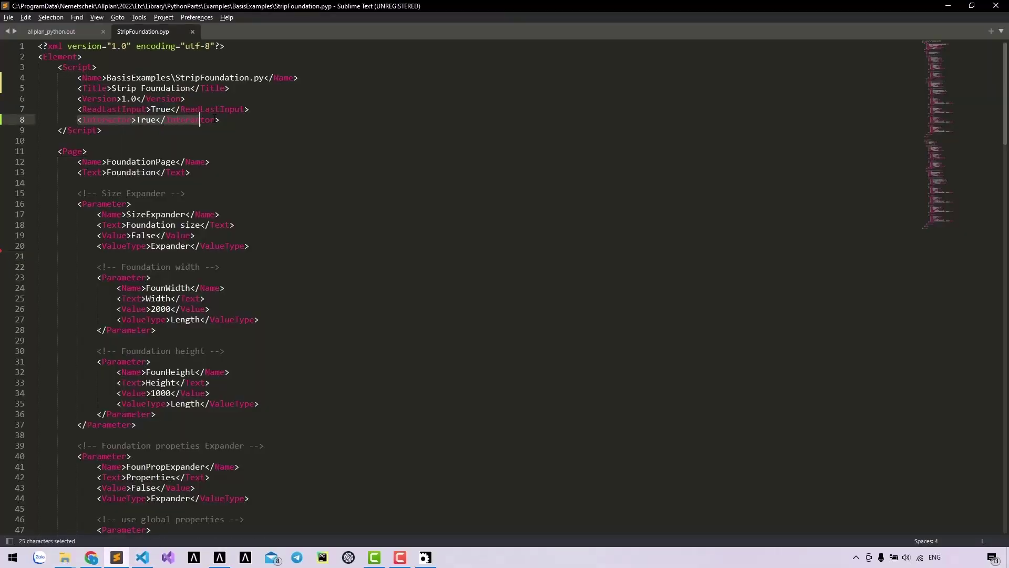
{"action": "left_click", "coordinate": [244, 159]}
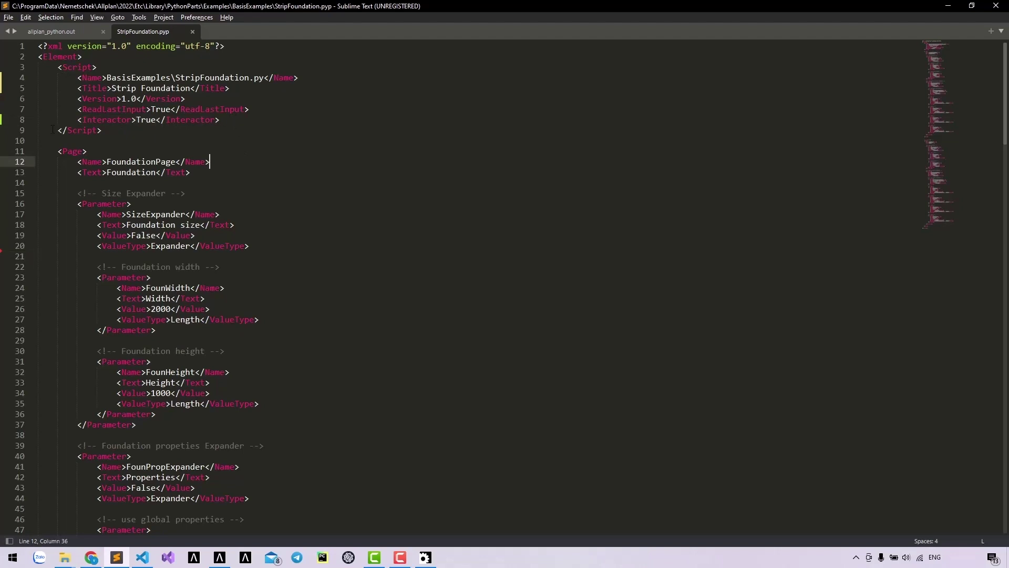
{"action": "left_click", "coordinate": [23, 120]}
{"action": "key", "text": "Delete"}
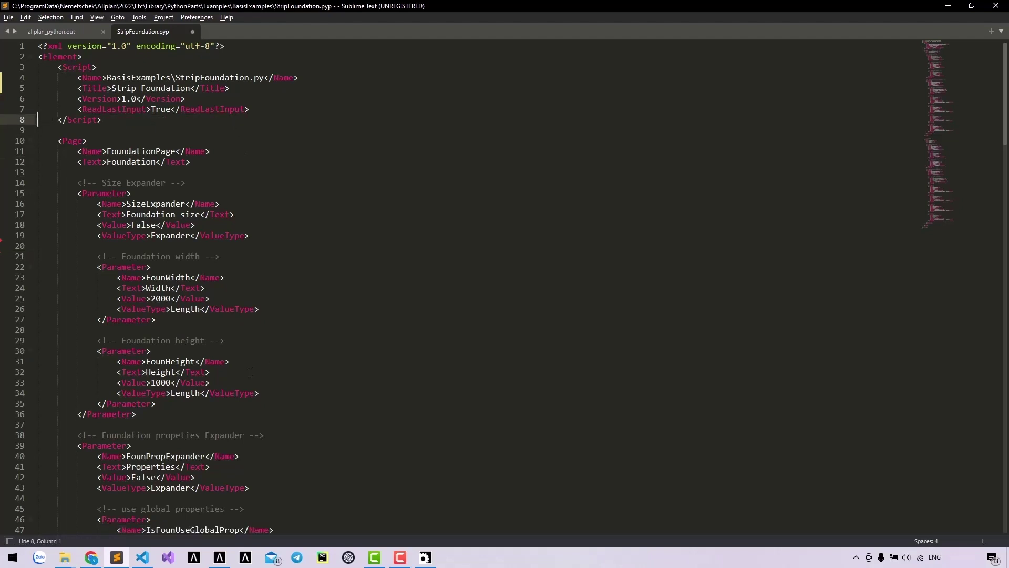
{"action": "key", "text": "ctrl+s"}
Step: Run StripFoundation from the Allplan Library, check its Wall and Foundation size tabs, then close it
{"action": "left_click", "coordinate": [219, 557]}
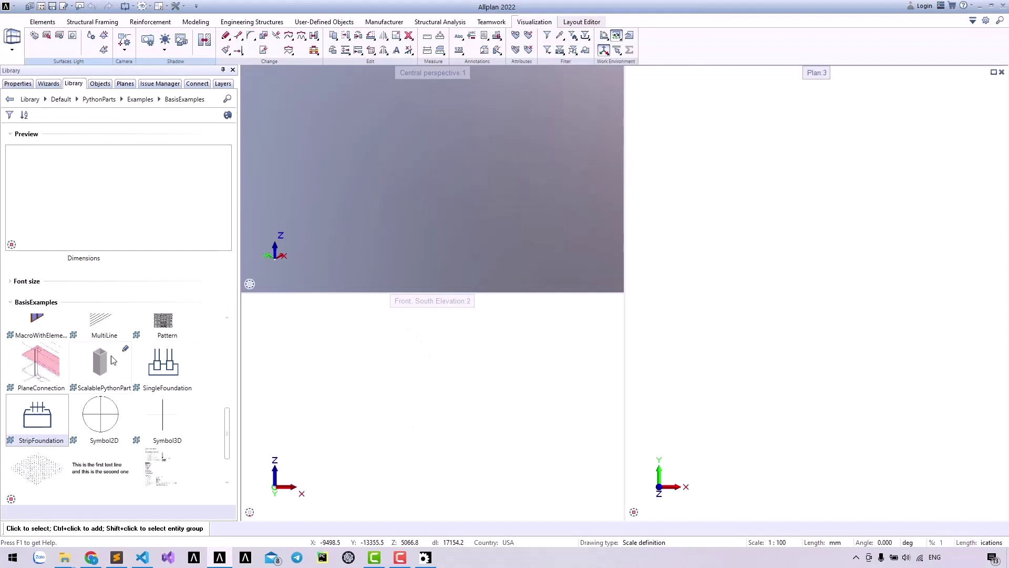
{"action": "double_click", "coordinate": [50, 427]}
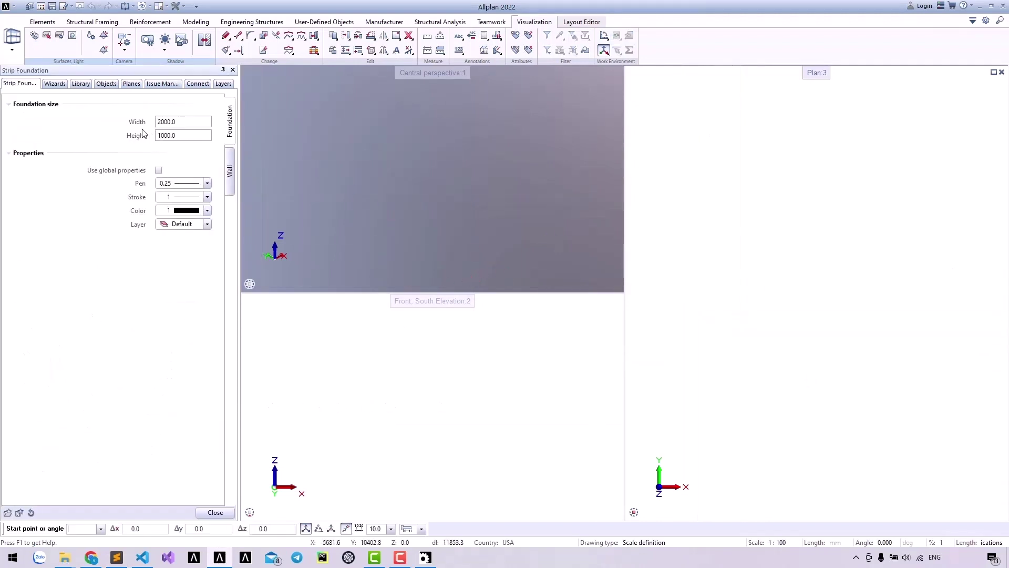
{"action": "left_click", "coordinate": [230, 180]}
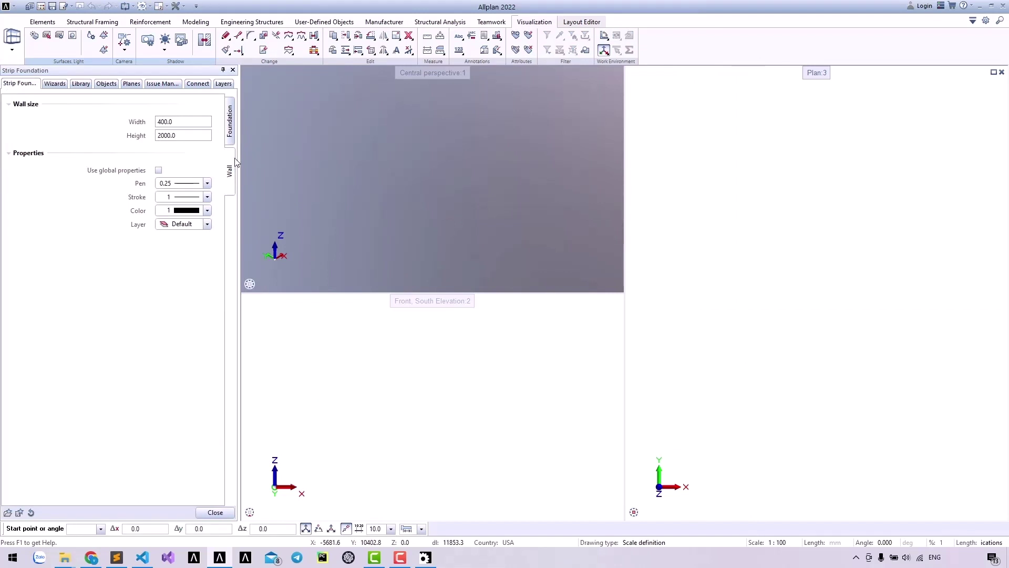
{"action": "left_click", "coordinate": [230, 120]}
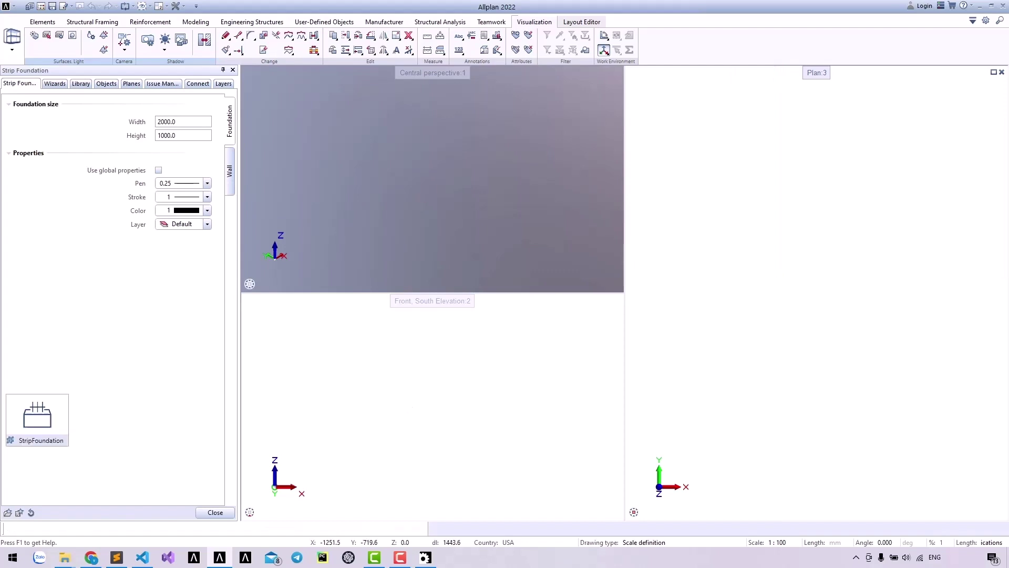
{"action": "key", "text": "Escape"}
Step: Restore the deleted Interactor True line in StripFoundation.pyp and save it
{"action": "left_click", "coordinate": [116, 557]}
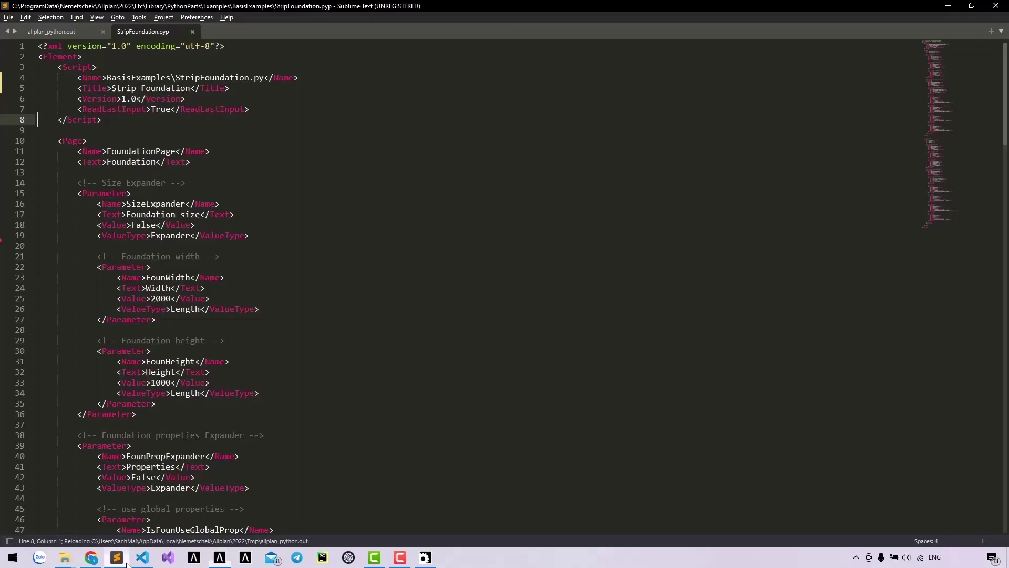
{"action": "key", "text": "ctrl+z"}
{"action": "left_click", "coordinate": [248, 160]}
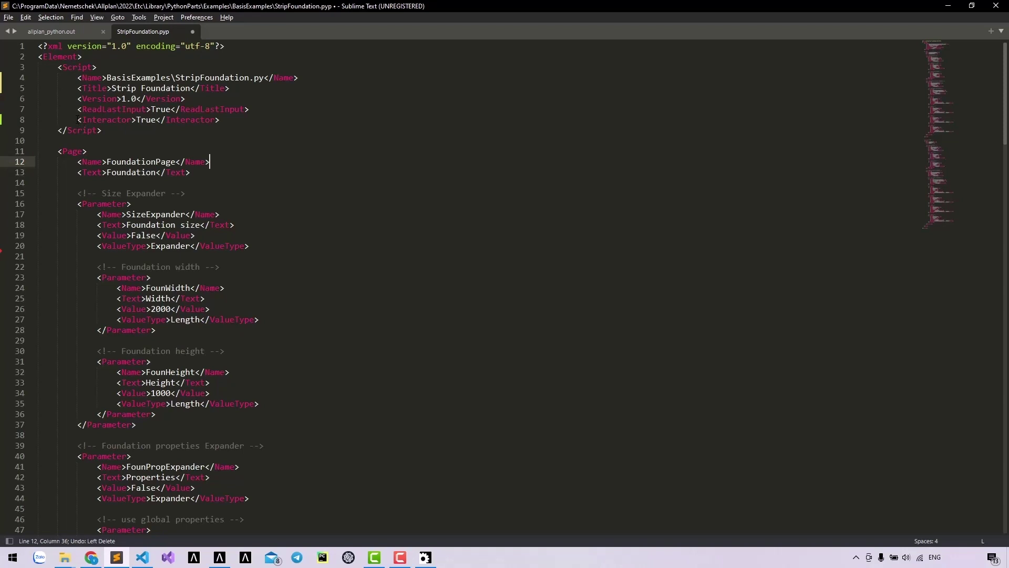
{"action": "left_click_drag", "start_coordinate": [79, 119], "coordinate": [229, 119]}
{"action": "key", "text": "ctrl+s"}
{"action": "left_click", "coordinate": [251, 110]}
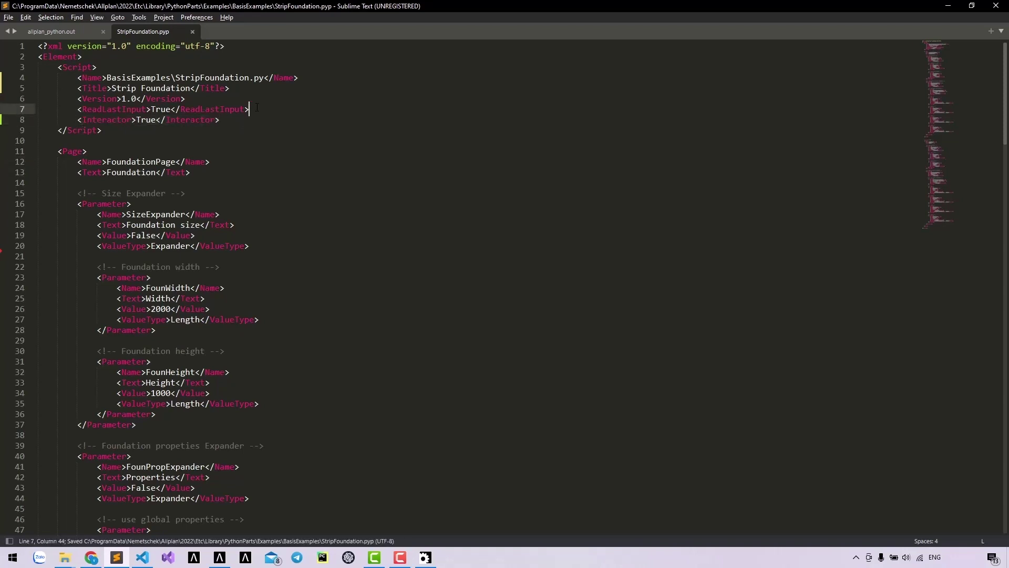
{"action": "key", "text": "Down"}
{"action": "left_click", "coordinate": [143, 558]}
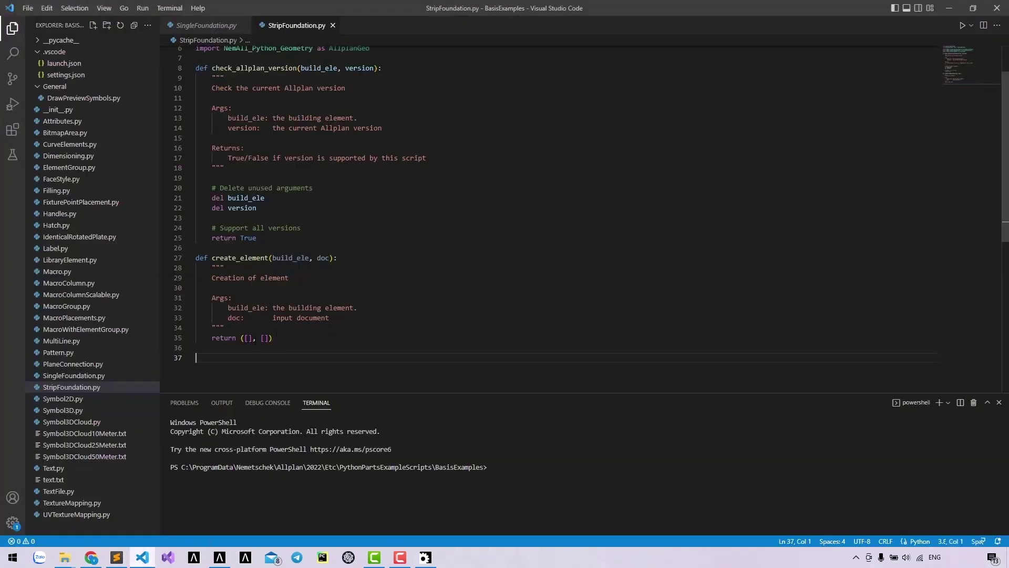
{"action": "type", "text": "d"}
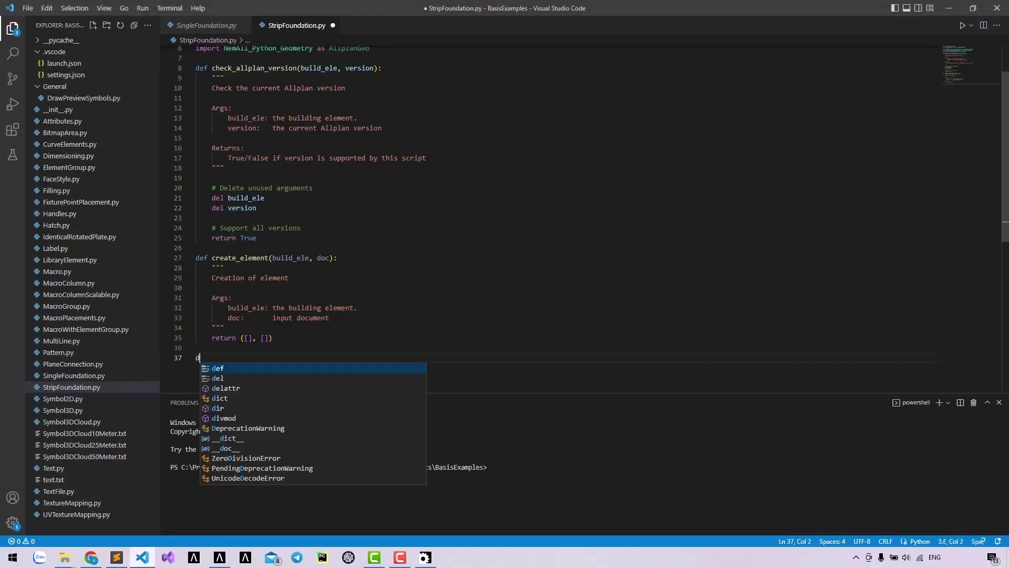
{"action": "type", "text": "ef create_"}
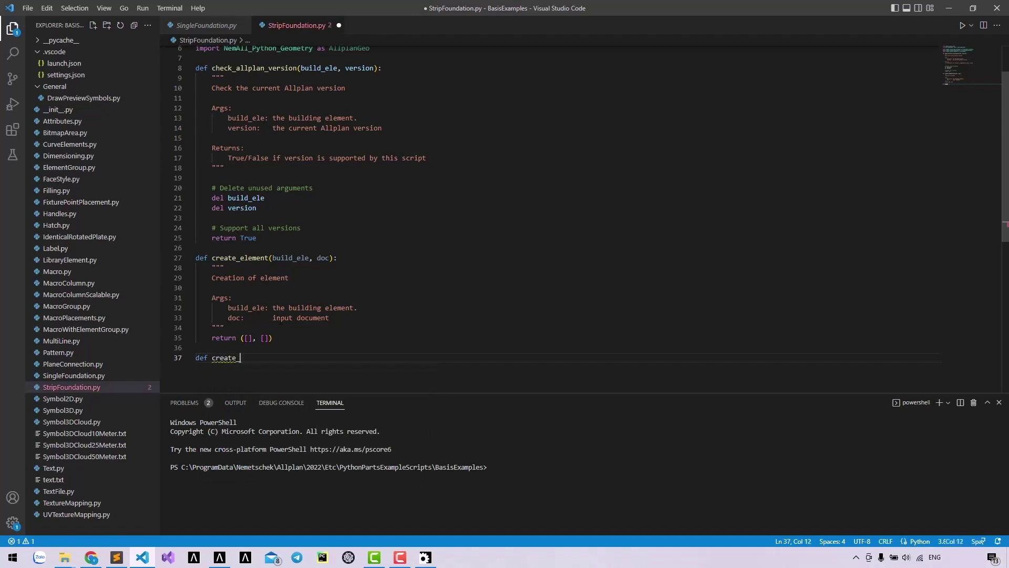
{"action": "type", "text": "interactor"}
{"action": "type", "text": "():"}
Step: Finish the 'Start interactor' docstring of create_interactor and save StripFoundation.py
{"action": "key", "text": "Return"}
{"action": "scroll", "coordinate": [258, 315], "scroll_direction": "down", "scroll_amount": 2}
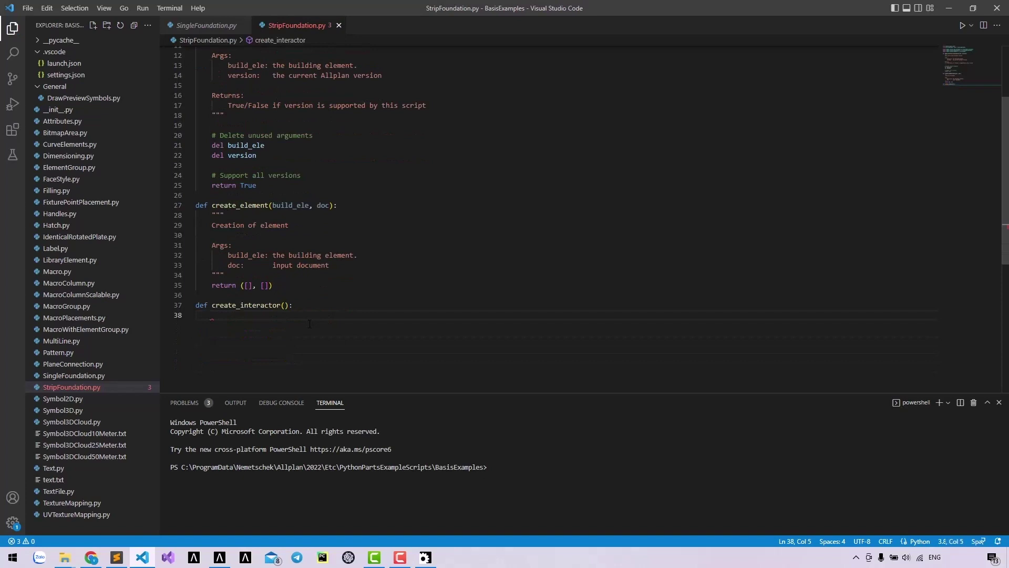
{"action": "type", "text": "\"\"\""}
{"action": "key", "text": "Return"}
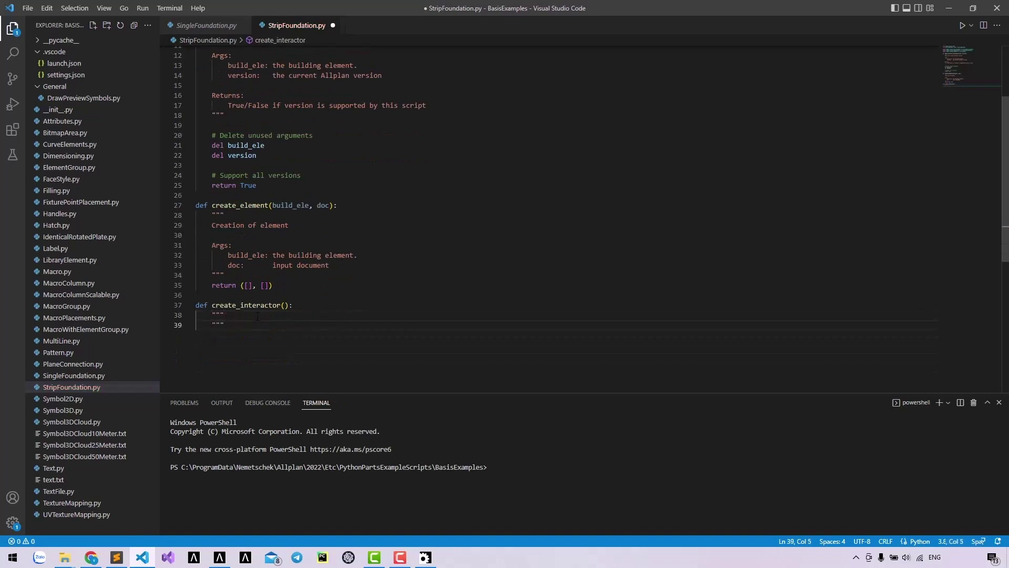
{"action": "left_click", "coordinate": [258, 316]}
{"action": "key", "text": "Return"}
{"action": "type", "text": "Start inter"}
{"action": "type", "text": "actor"}
{"action": "key", "text": "ctrl+s"}
Step: Delete the create_element function and its leftover blank lines, then save
{"action": "mouse_move", "coordinate": [272, 285]}
{"action": "left_mouse_down"}
{"action": "mouse_move", "coordinate": [213, 255]}
{"action": "mouse_move", "coordinate": [196, 206]}
{"action": "left_mouse_up"}
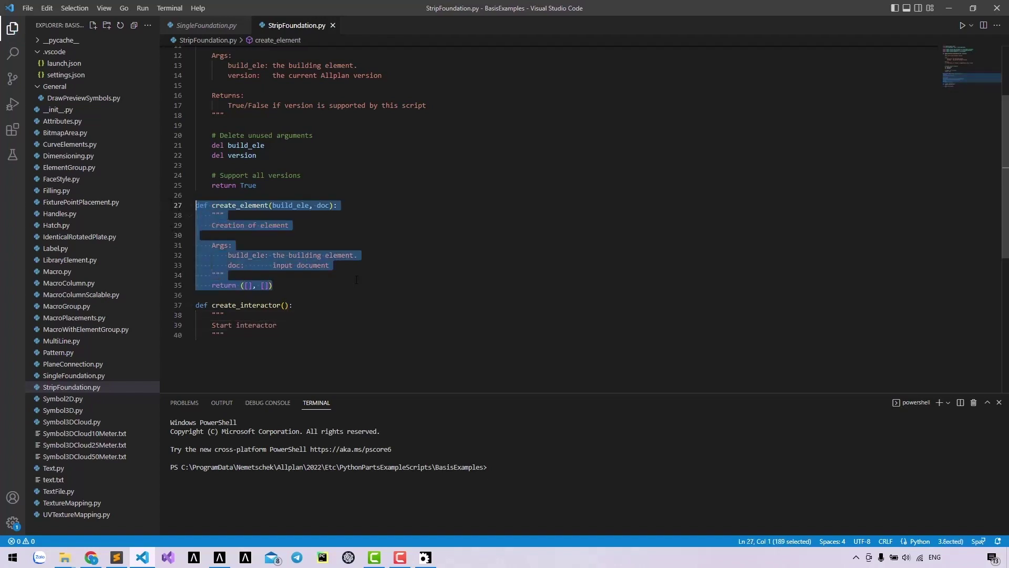
{"action": "key", "text": "Delete"}
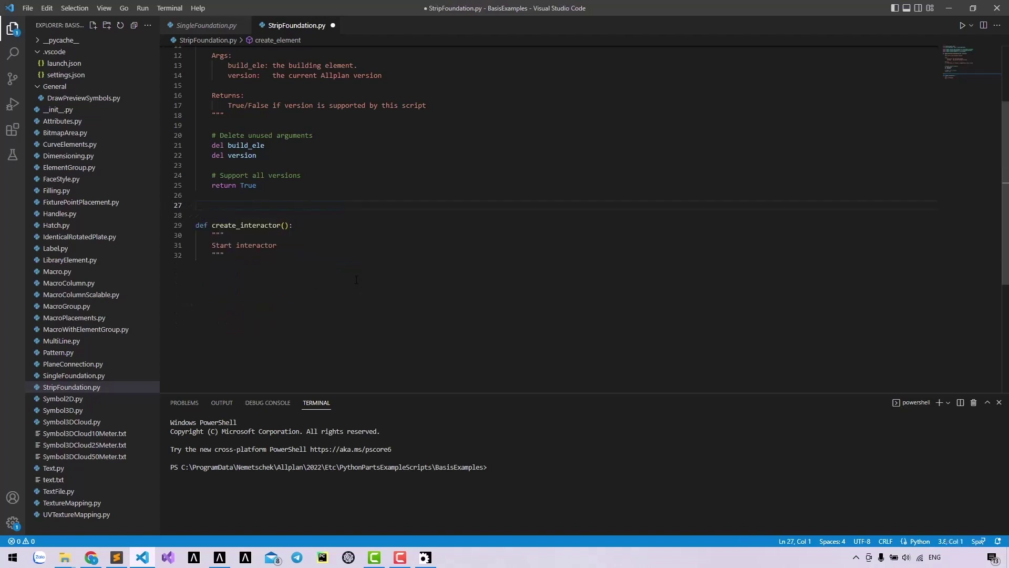
{"action": "key", "text": "BackSpace"}
{"action": "key", "text": "BackSpace"}
{"action": "scroll", "coordinate": [355, 279], "scroll_direction": "up", "scroll_amount": 2}
{"action": "scroll", "coordinate": [357, 277], "scroll_direction": "up", "scroll_amount": 2}
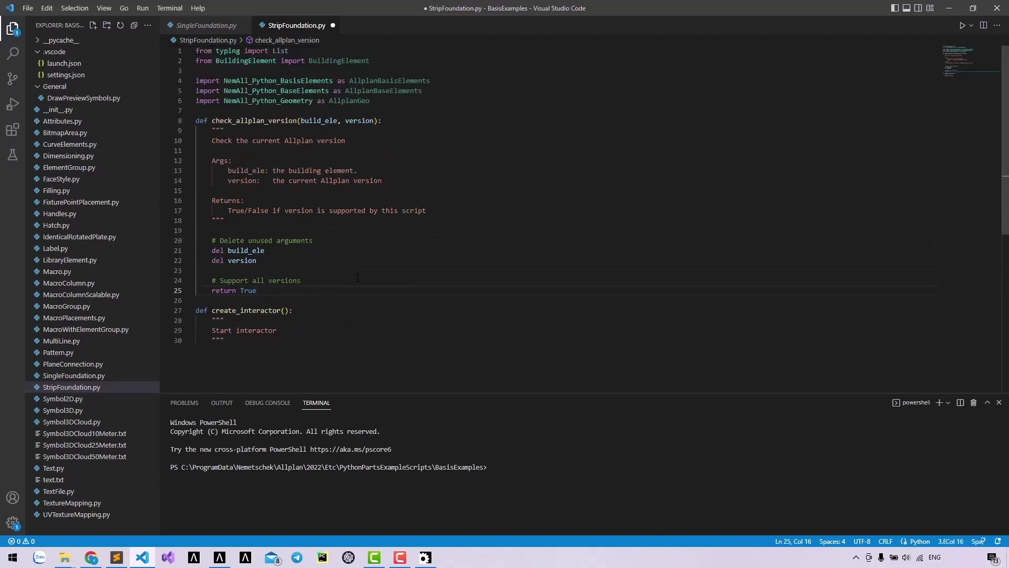
{"action": "key", "text": "ctrl+s"}
{"action": "left_click", "coordinate": [282, 310]}
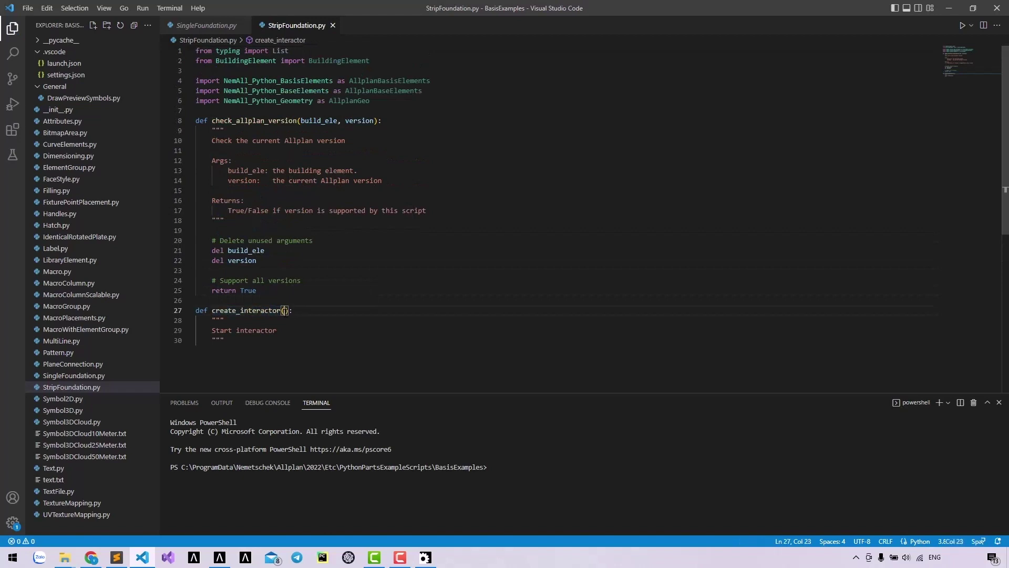
Step: Open BuildingElementInput.py from Etc > PythonPartsFramework > GeneralScripts
{"action": "left_click", "coordinate": [29, 9]}
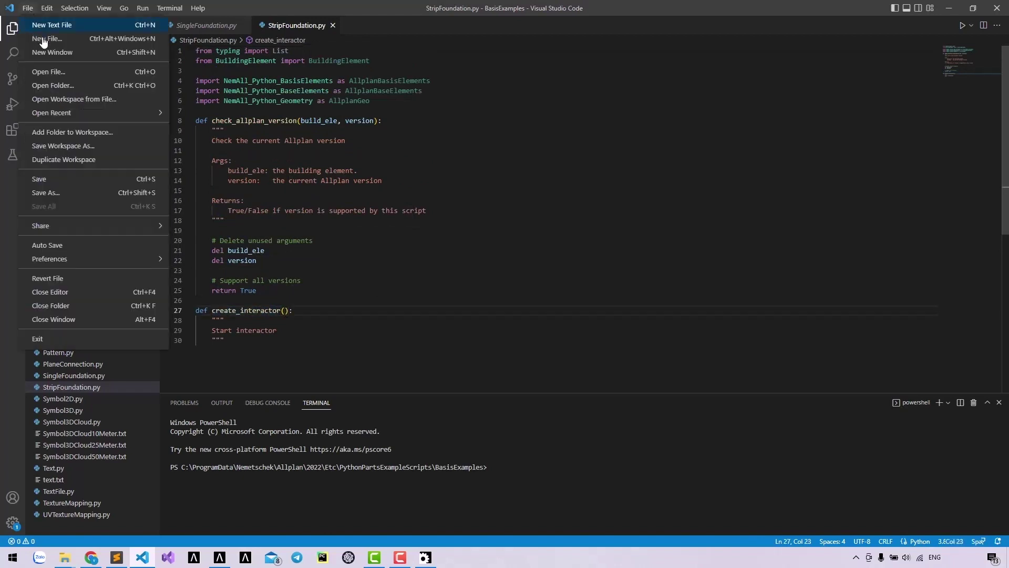
{"action": "left_click", "coordinate": [48, 71]}
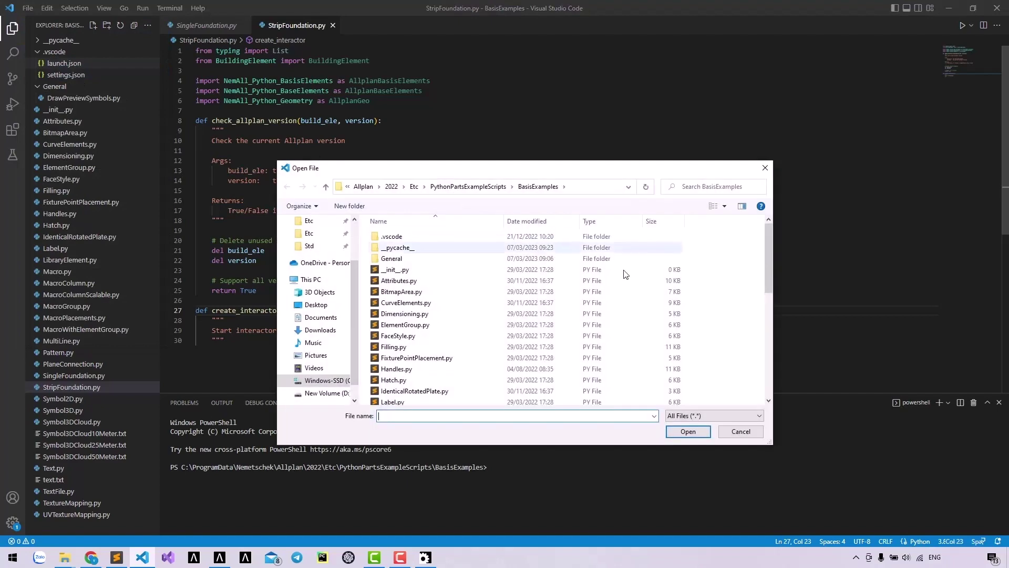
{"action": "left_click", "coordinate": [413, 187]}
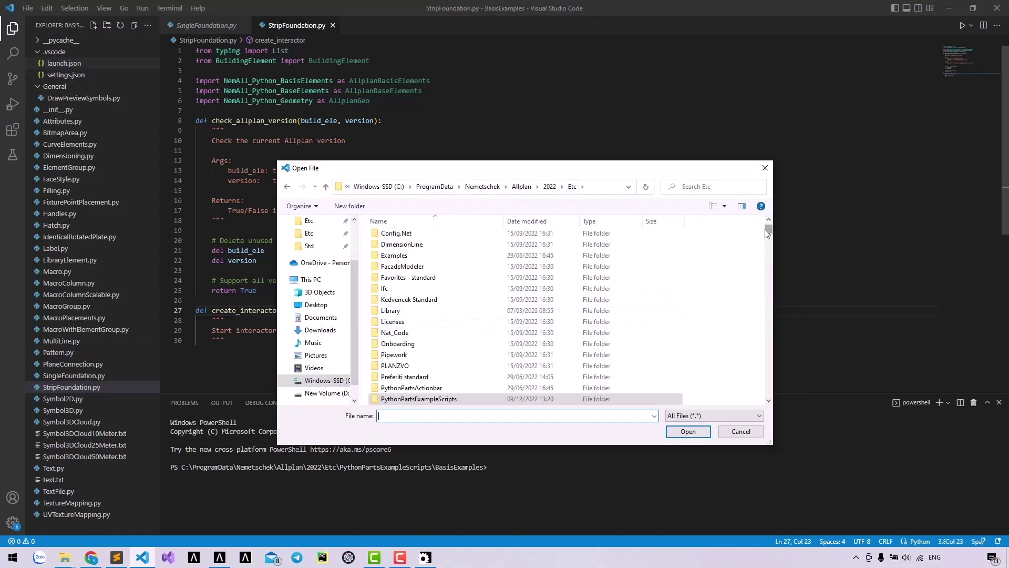
{"action": "scroll", "coordinate": [726, 283], "scroll_direction": "down", "scroll_amount": 1}
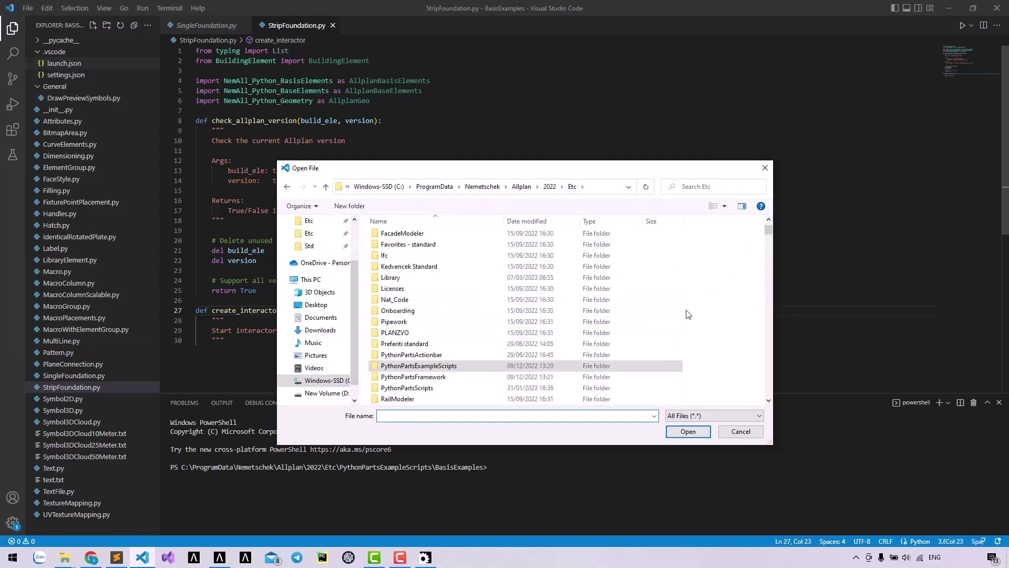
{"action": "double_click", "coordinate": [454, 377]}
{"action": "double_click", "coordinate": [426, 250]}
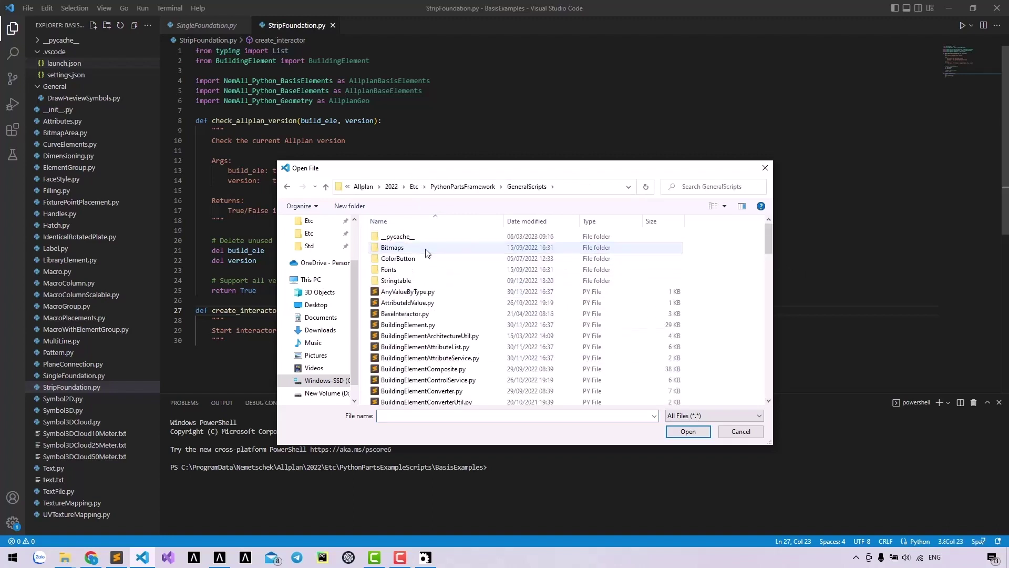
{"action": "scroll", "coordinate": [426, 253], "scroll_direction": "down", "scroll_amount": 2}
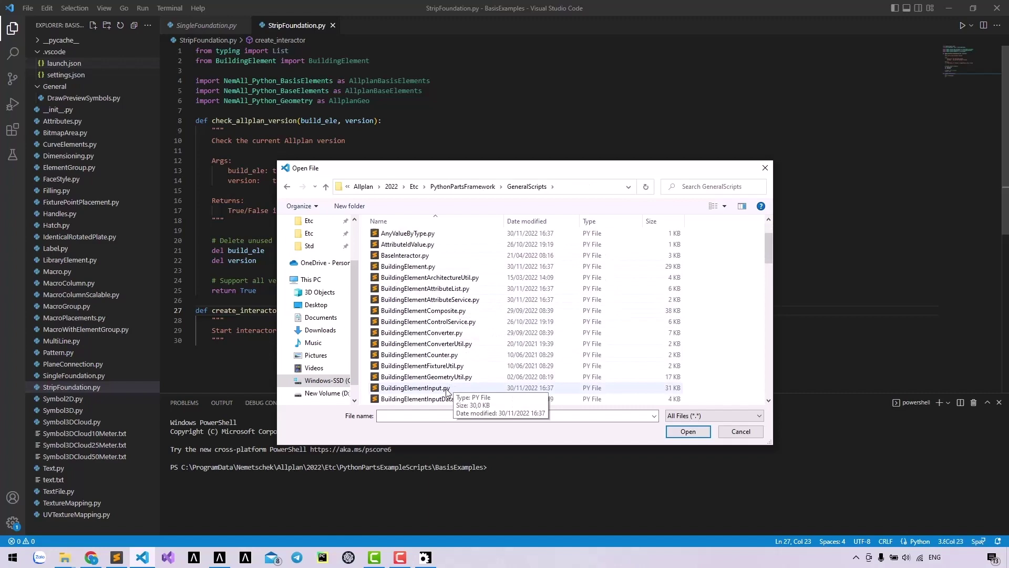
{"action": "left_click", "coordinate": [446, 388]}
{"action": "left_click", "coordinate": [688, 431]}
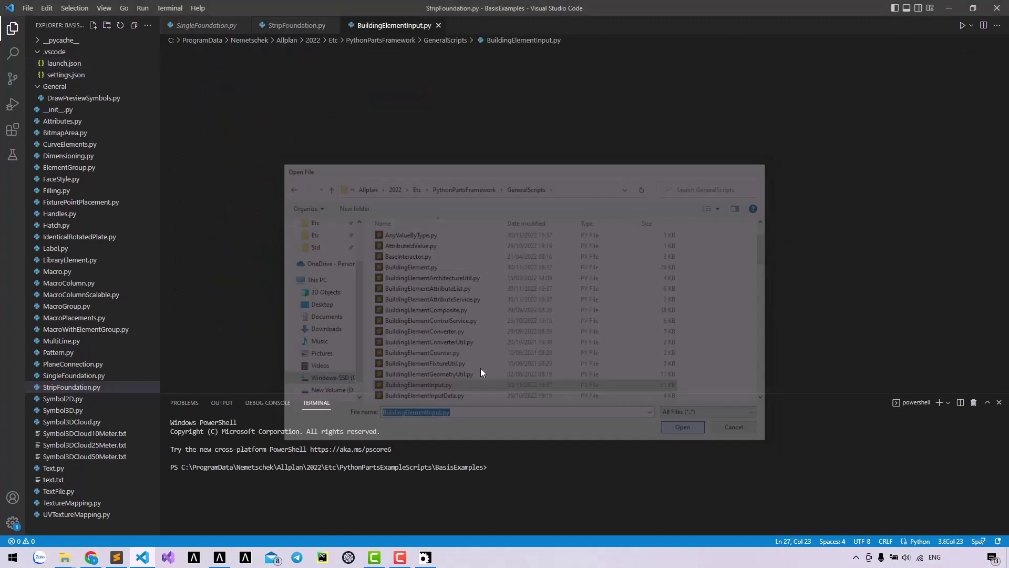
{"action": "left_click", "coordinate": [398, 199]}
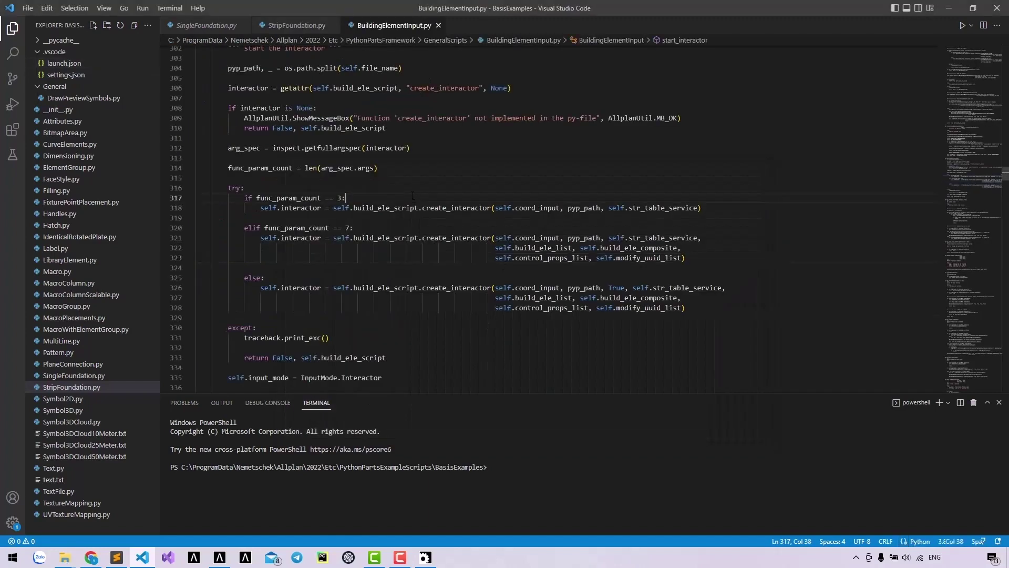
{"action": "double_click", "coordinate": [446, 208]}
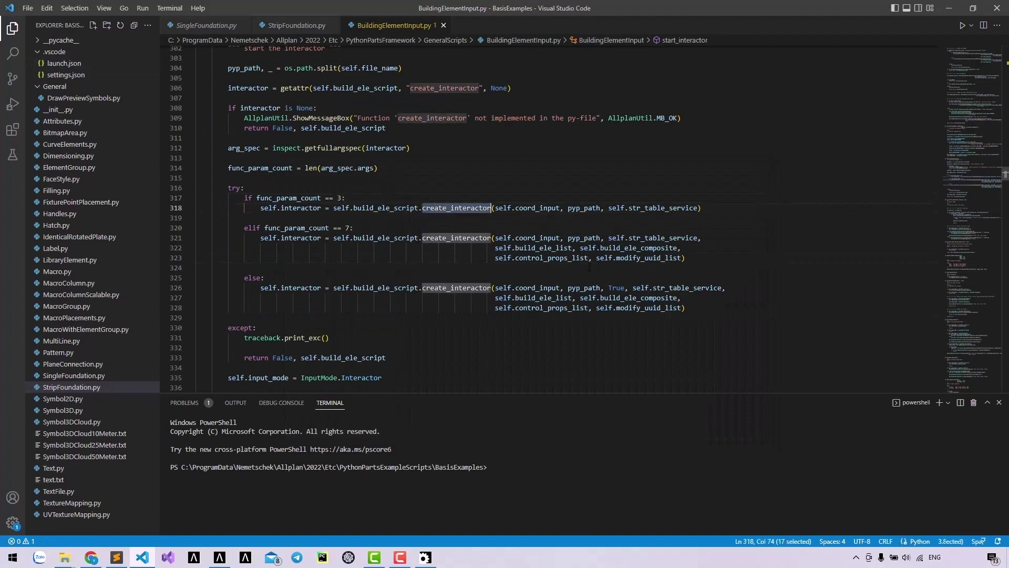
{"action": "scroll", "coordinate": [676, 292], "scroll_direction": "up", "scroll_amount": 2}
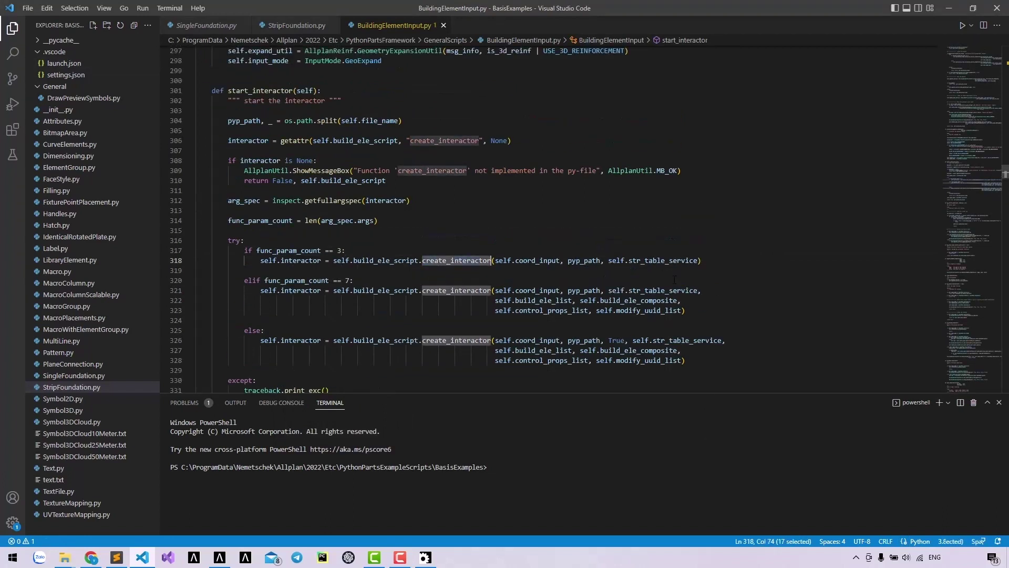
{"action": "left_click_drag", "start_coordinate": [212, 90], "coordinate": [321, 90]}
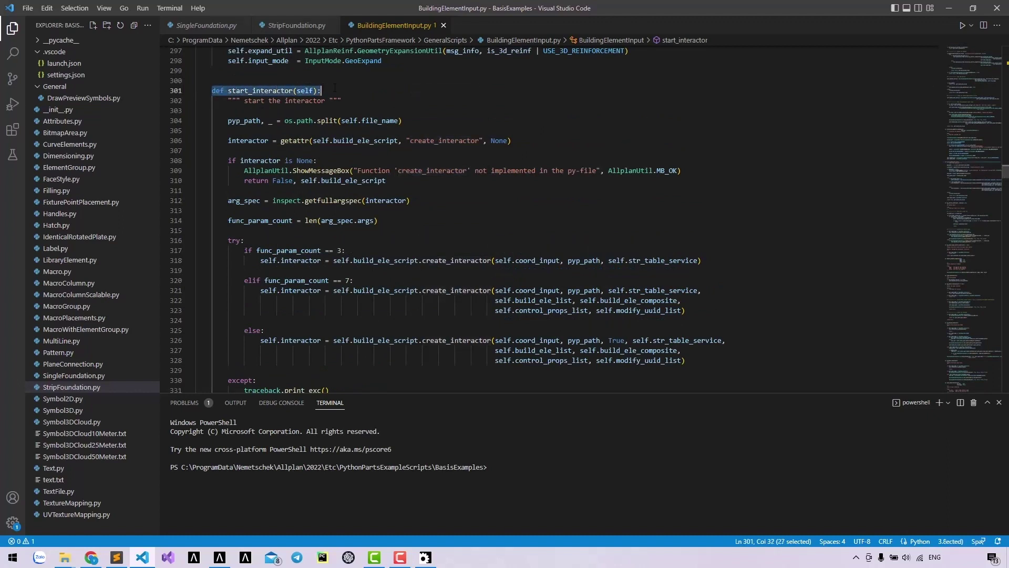
{"action": "left_click", "coordinate": [321, 90]}
{"action": "left_click_drag", "start_coordinate": [333, 261], "coordinate": [419, 260]}
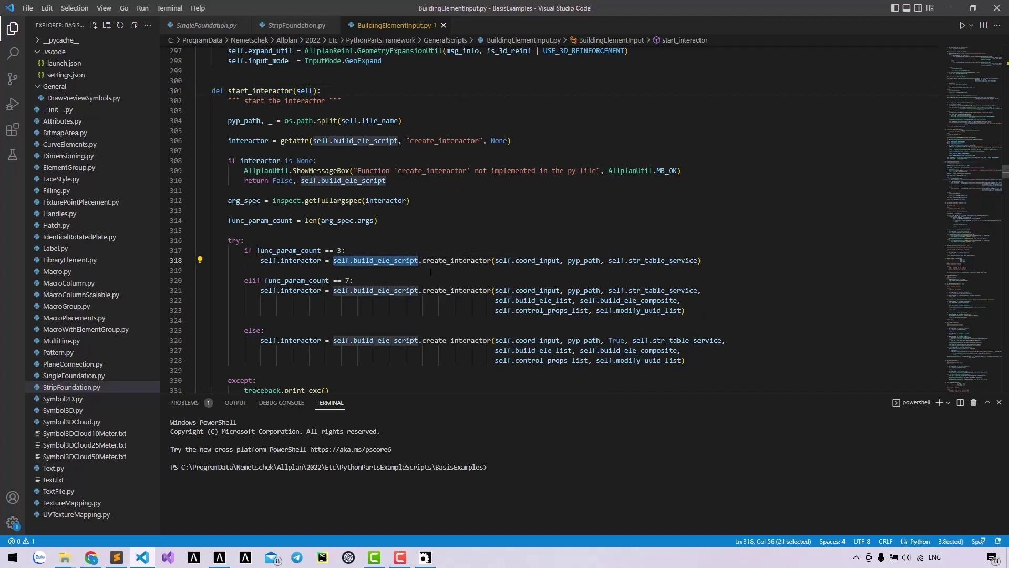
{"action": "left_click_drag", "start_coordinate": [423, 260], "coordinate": [491, 260]}
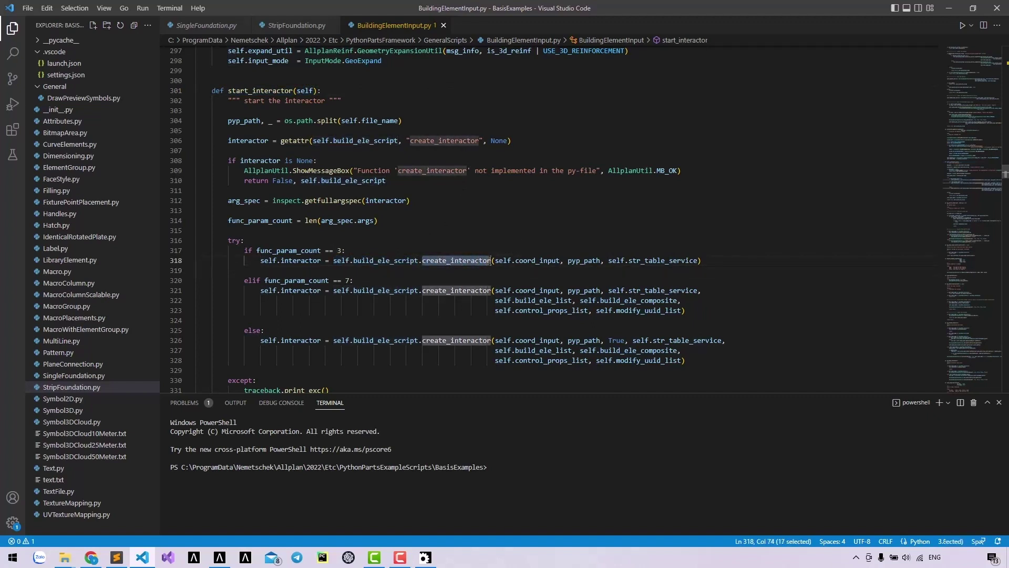
{"action": "left_click", "coordinate": [565, 210]}
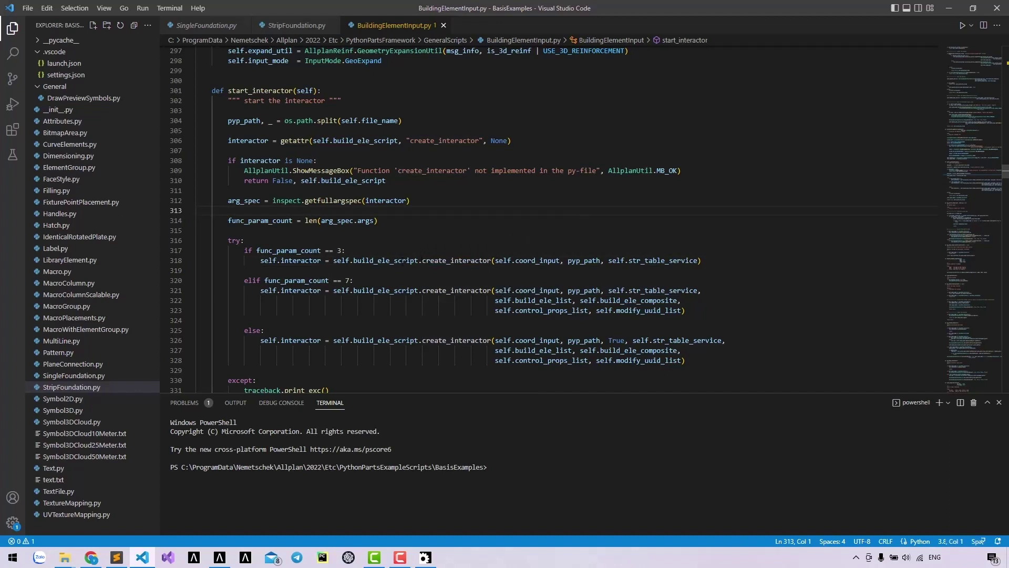
Step: Inspect the func_param_count condition and each interactor call's arguments in BuildingElementInput.py
{"action": "left_click_drag", "start_coordinate": [257, 250], "coordinate": [321, 250]}
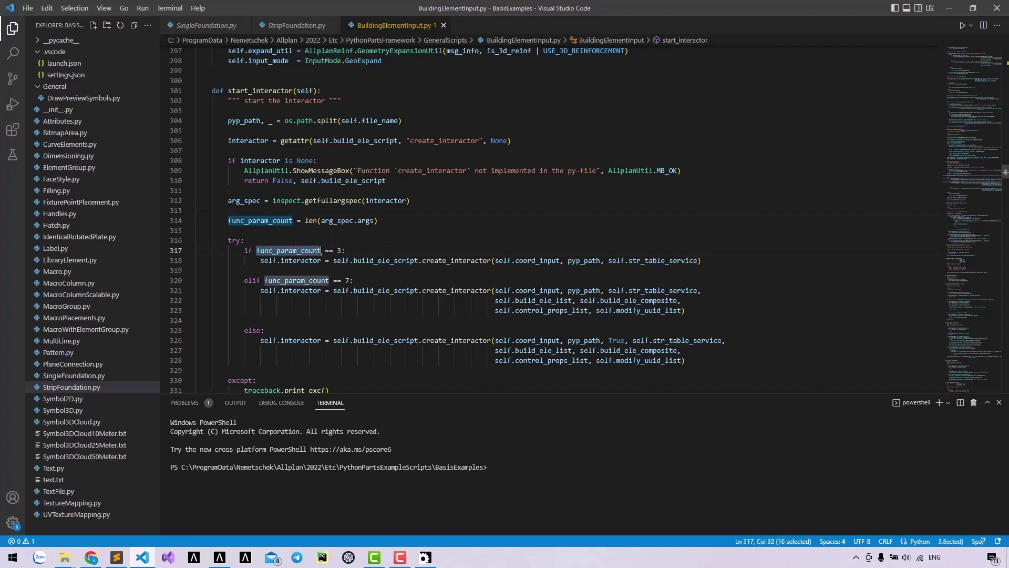
{"action": "left_click", "coordinate": [472, 230]}
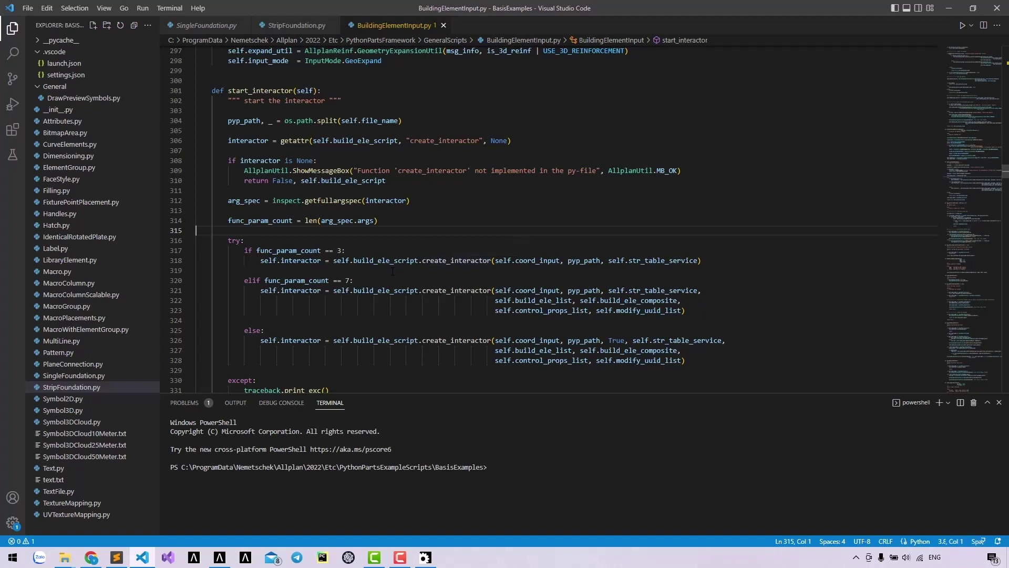
{"action": "mouse_move", "coordinate": [340, 260]}
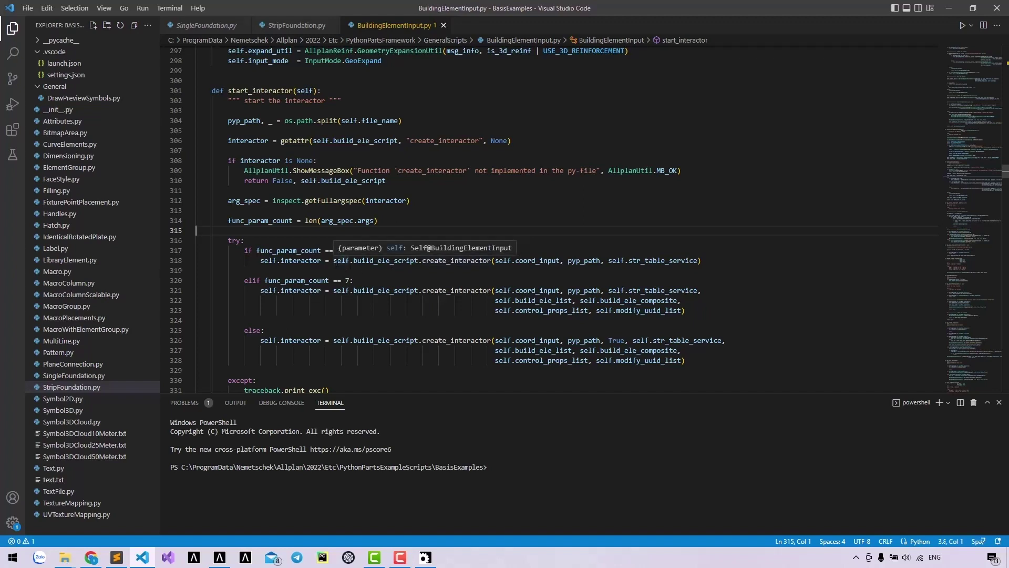
{"action": "left_click_drag", "start_coordinate": [495, 260], "coordinate": [699, 260]}
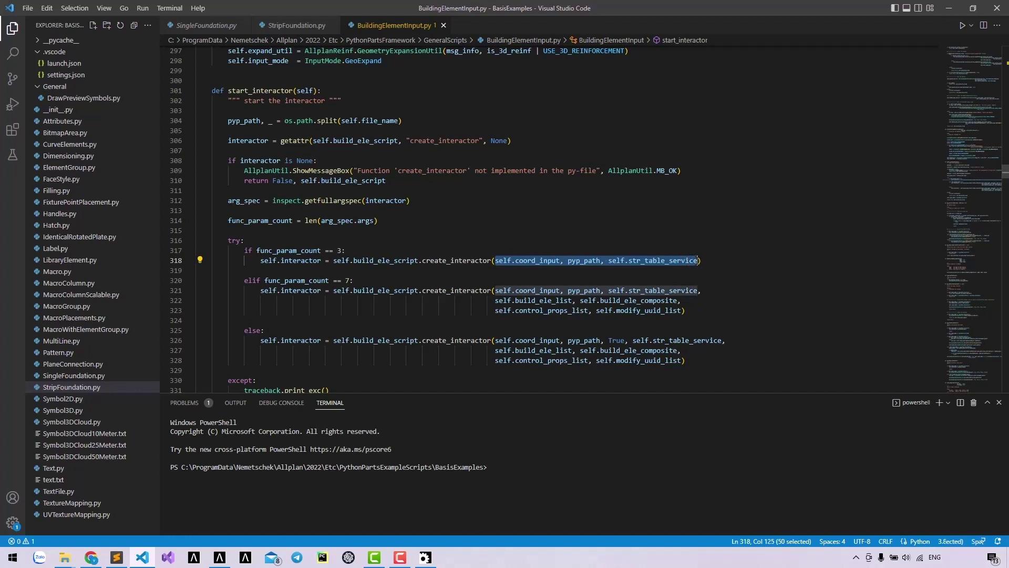
{"action": "left_click", "coordinate": [652, 233]}
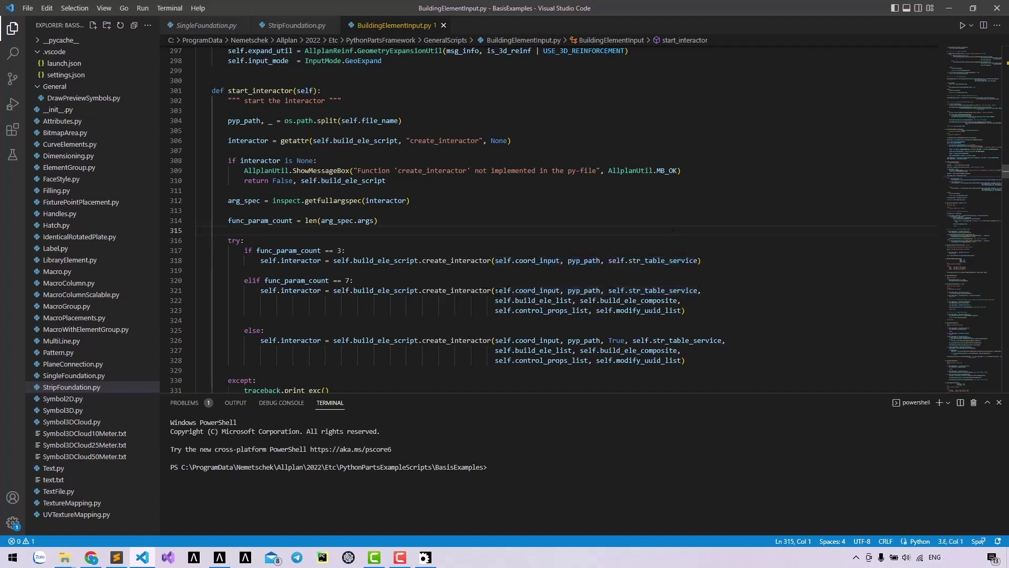
{"action": "left_click_drag", "start_coordinate": [496, 290], "coordinate": [687, 310]}
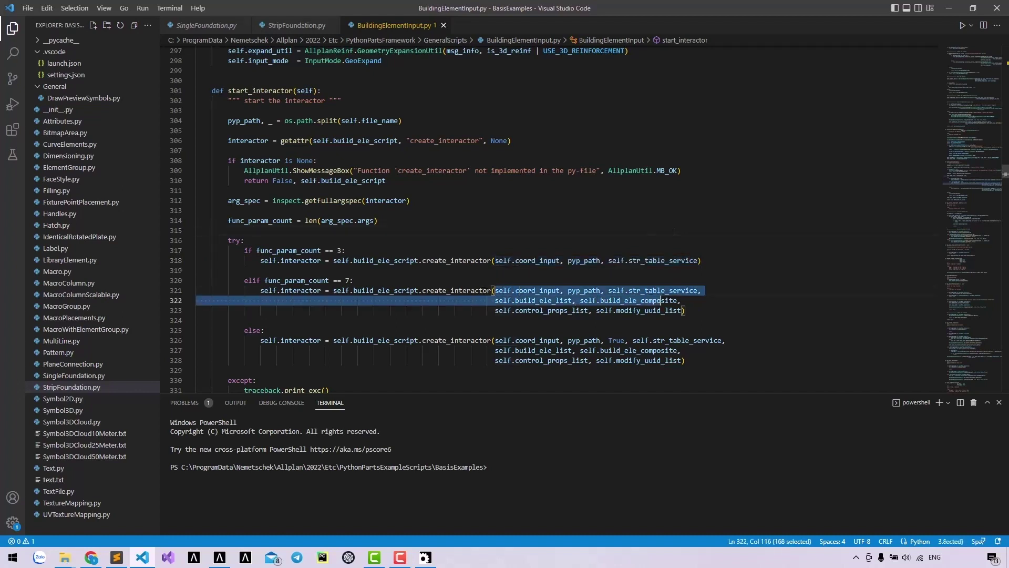
{"action": "left_click", "coordinate": [753, 319]}
{"action": "left_click_drag", "start_coordinate": [495, 340], "coordinate": [684, 361]}
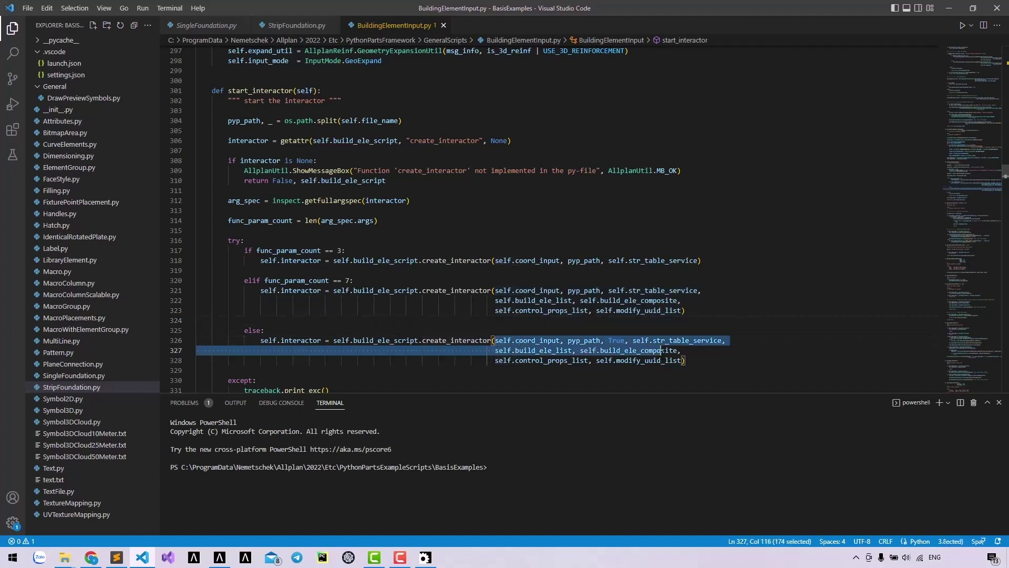
Step: Compare the seven- and three-argument calls again, then return to StripFoundation.py's coord_input
{"action": "left_click", "coordinate": [738, 301]}
{"action": "left_click_drag", "start_coordinate": [710, 310], "coordinate": [260, 290]}
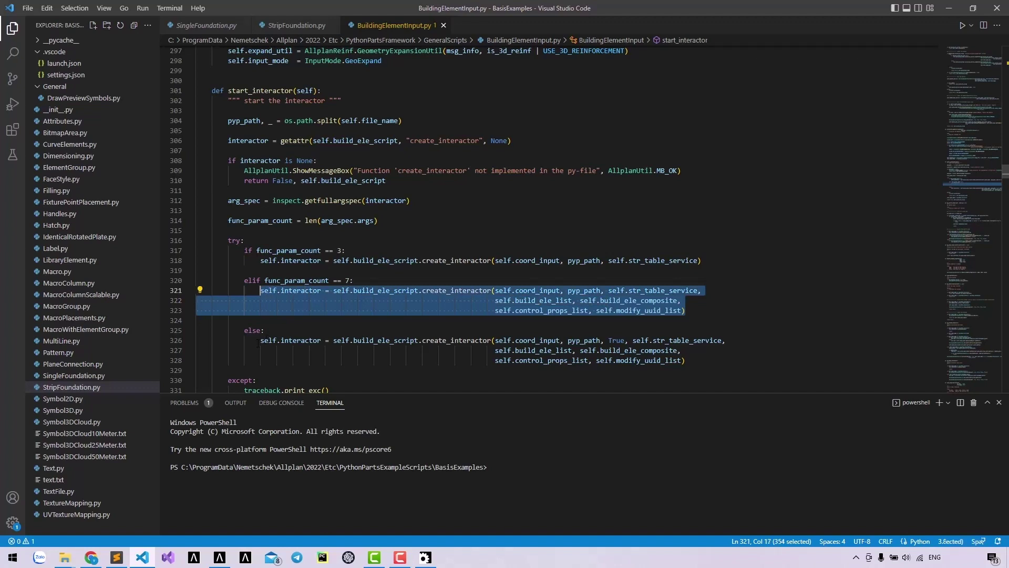
{"action": "left_click_drag", "start_coordinate": [261, 340], "coordinate": [684, 361]}
{"action": "left_click", "coordinate": [692, 340]}
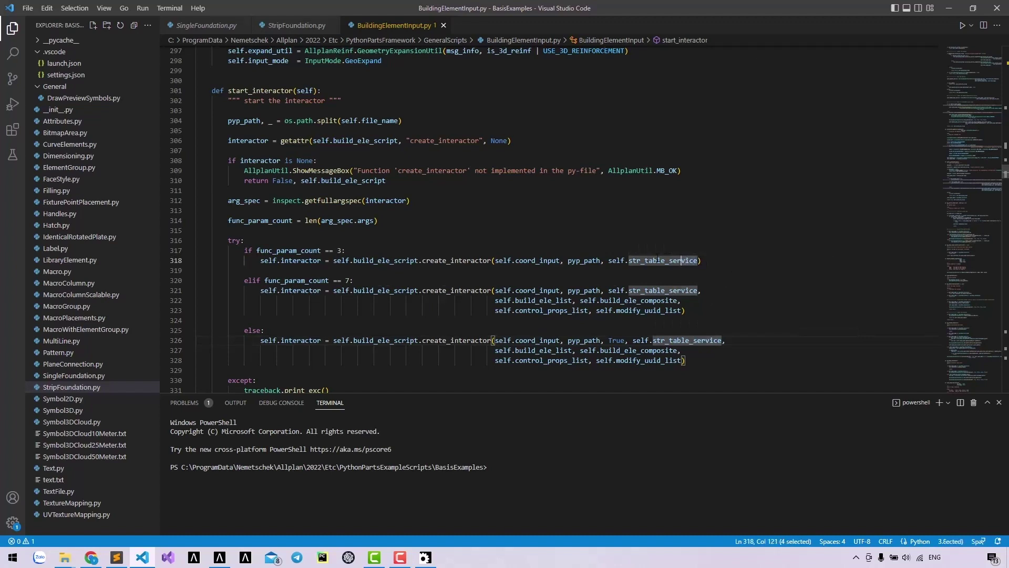
{"action": "left_click_drag", "start_coordinate": [699, 260], "coordinate": [495, 260]}
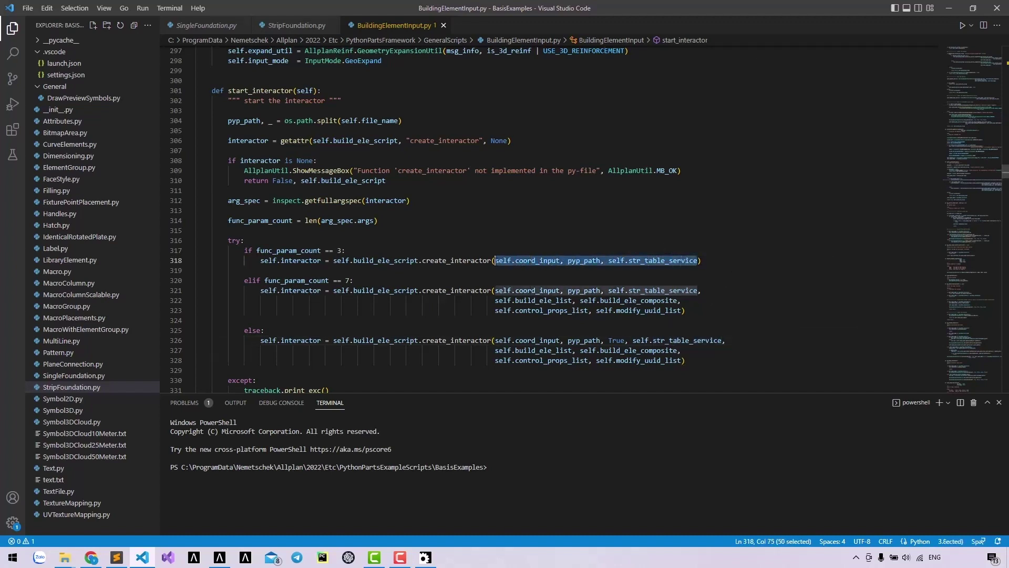
{"action": "left_click", "coordinate": [503, 281]}
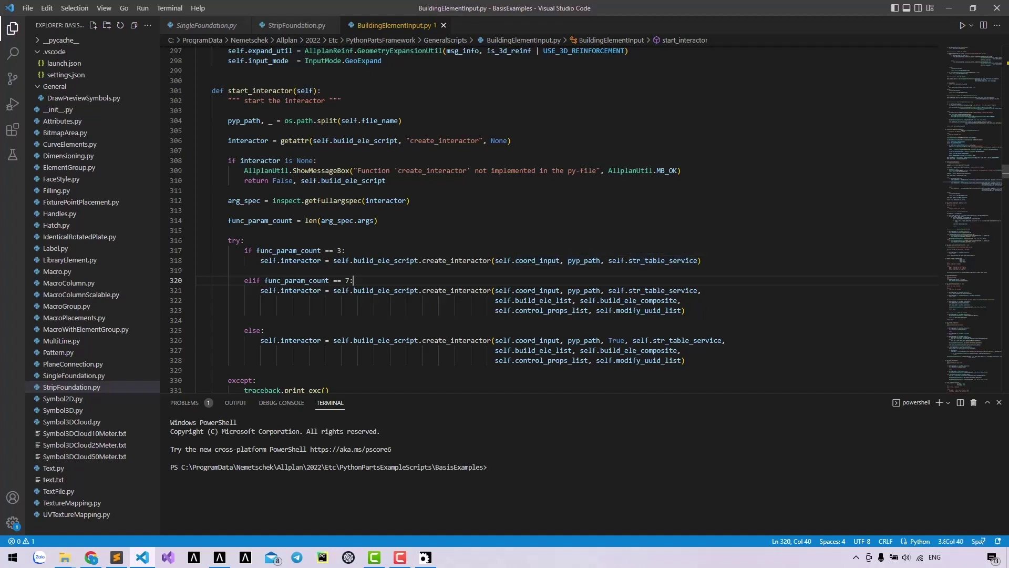
{"action": "left_click", "coordinate": [298, 26]}
{"action": "type", "text": "co):"}
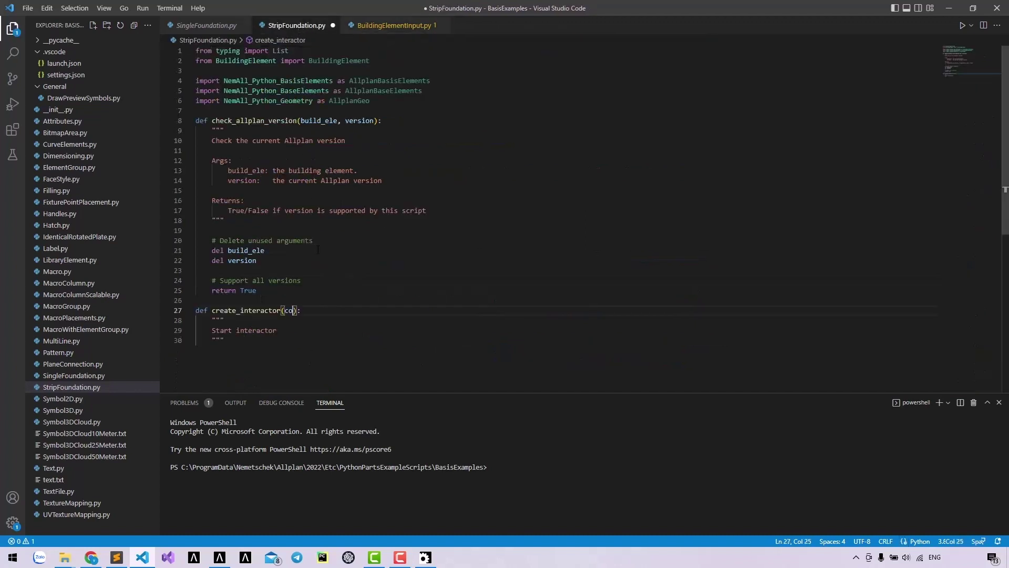
{"action": "type", "text": "ord_input, pyp_path, "}
{"action": "type", "text": "str_table_service"}
{"action": "left_click", "coordinate": [305, 310]}
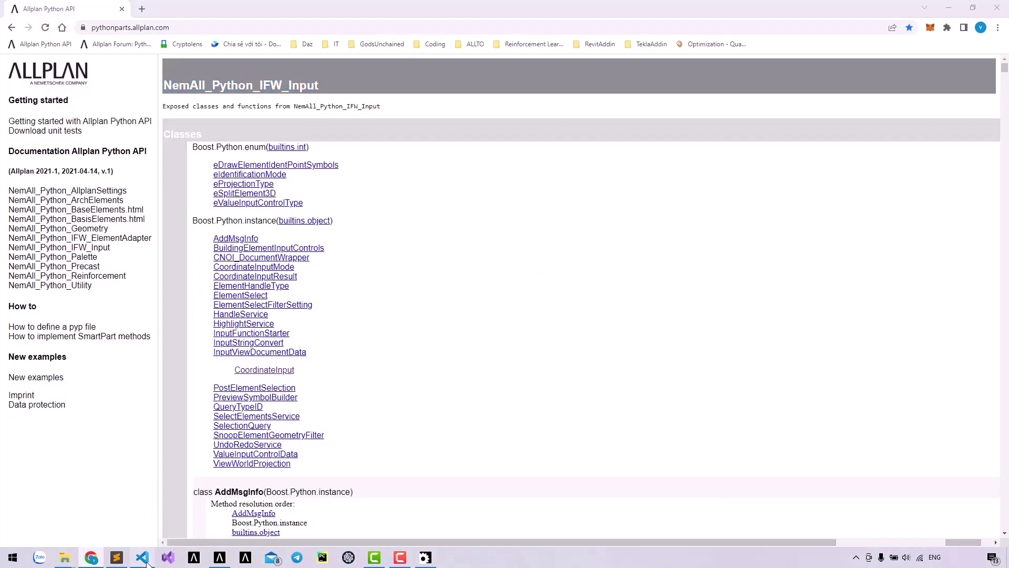
Step: Add 'import NemAll_Python_IFW_Input as AllplanIFW' below the AllplanGeo import and save
{"action": "left_click", "coordinate": [143, 558]}
{"action": "left_click", "coordinate": [394, 101]}
{"action": "key", "text": "Return"}
{"action": "type", "text": "import"}
{"action": "key", "text": "ctrl+v"}
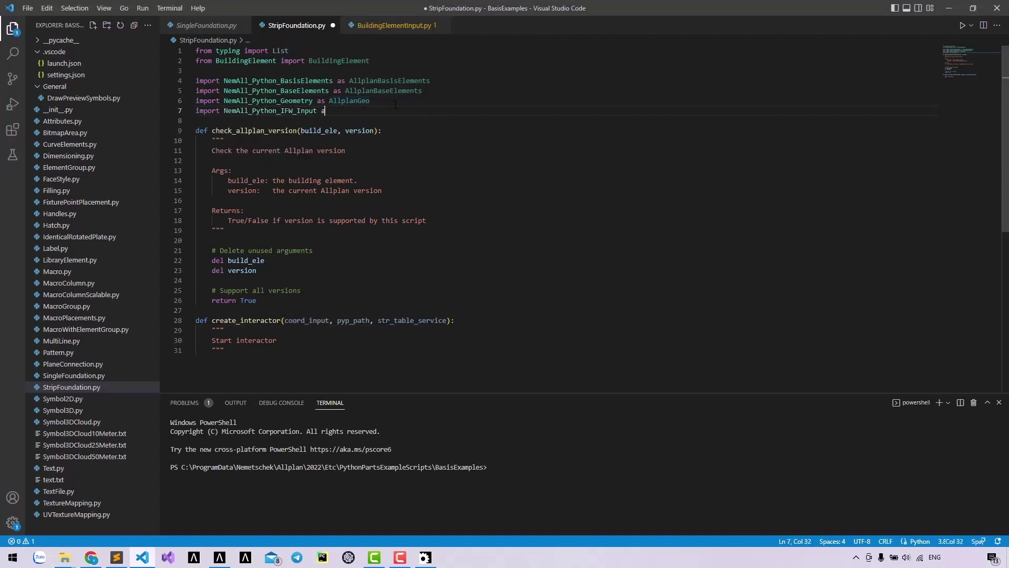
{"action": "type", "text": "as AllplanIFW"}
{"action": "key", "text": "ctrl+s"}
Step: Annotate coord_input as AllplanIFW.CoordinateInput and pyp_path as str, saving the file
{"action": "left_click", "coordinate": [331, 321]}
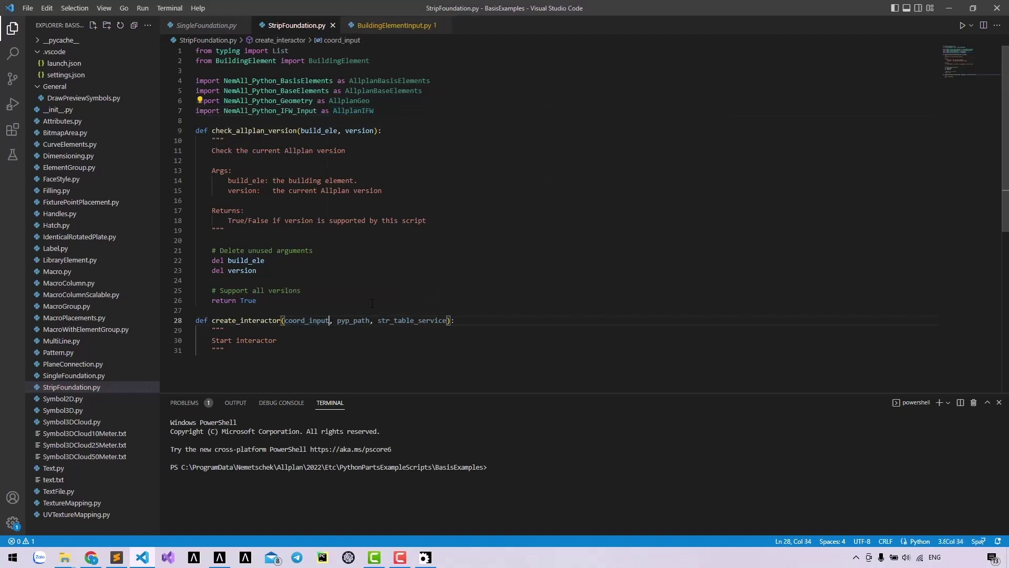
{"action": "type", "text": ": AllplanIFW."}
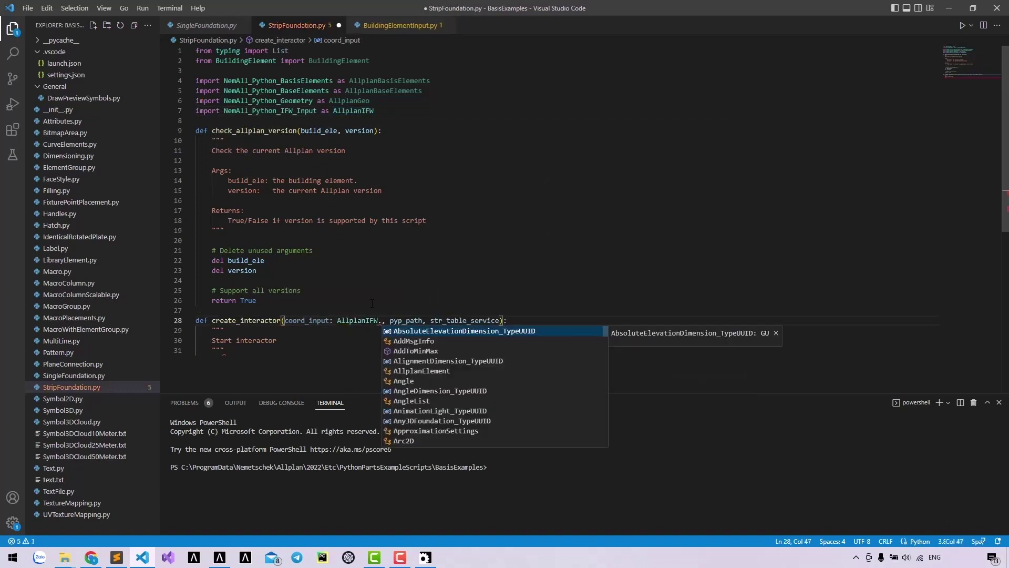
{"action": "type", "text": "Coord"}
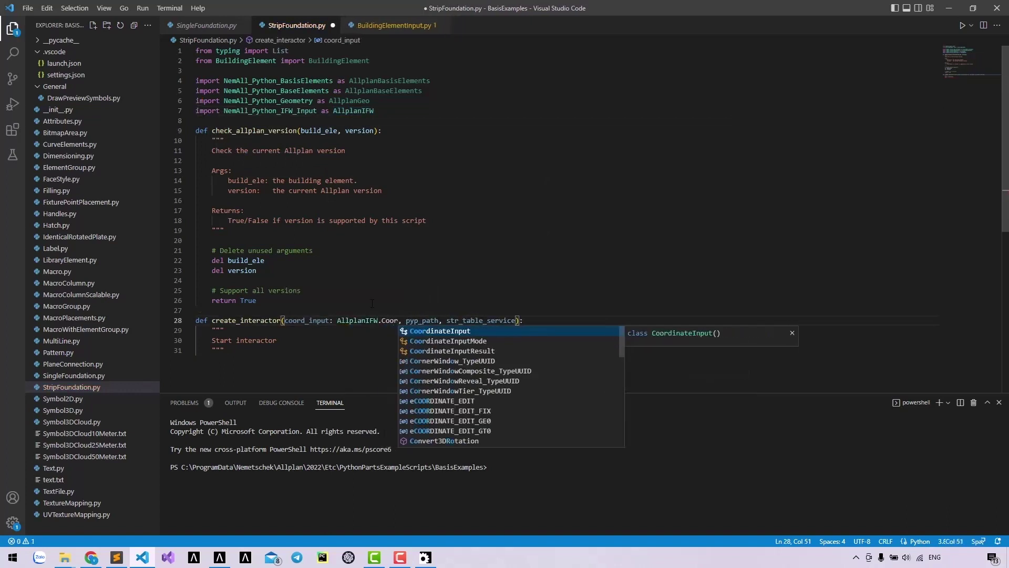
{"action": "key", "text": "Return"}
{"action": "key", "text": "ctrl+s"}
{"action": "key", "text": "ctrl+Right"}
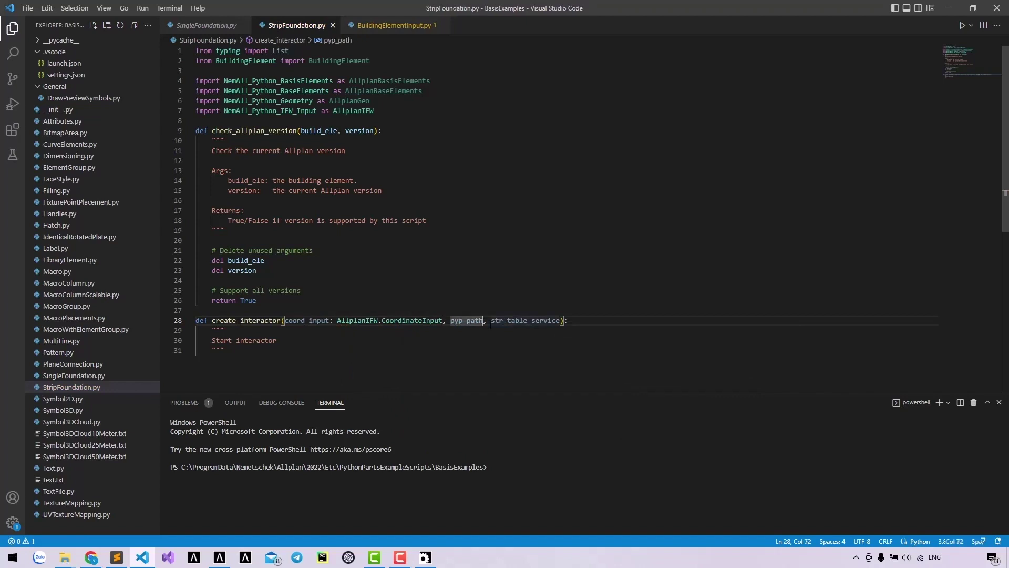
{"action": "type", "text": ": str"}
{"action": "key", "text": "Escape"}
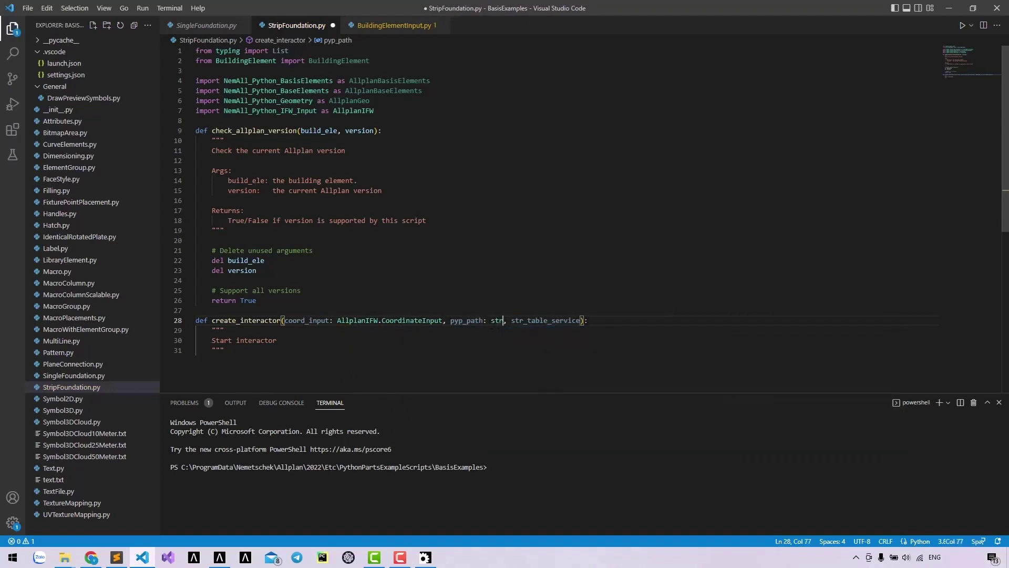
{"action": "key", "text": "ctrl+s"}
Step: Document coord_input, pyp_path and str_table_service under an Args section in the docstring
{"action": "double_click", "coordinate": [545, 320]}
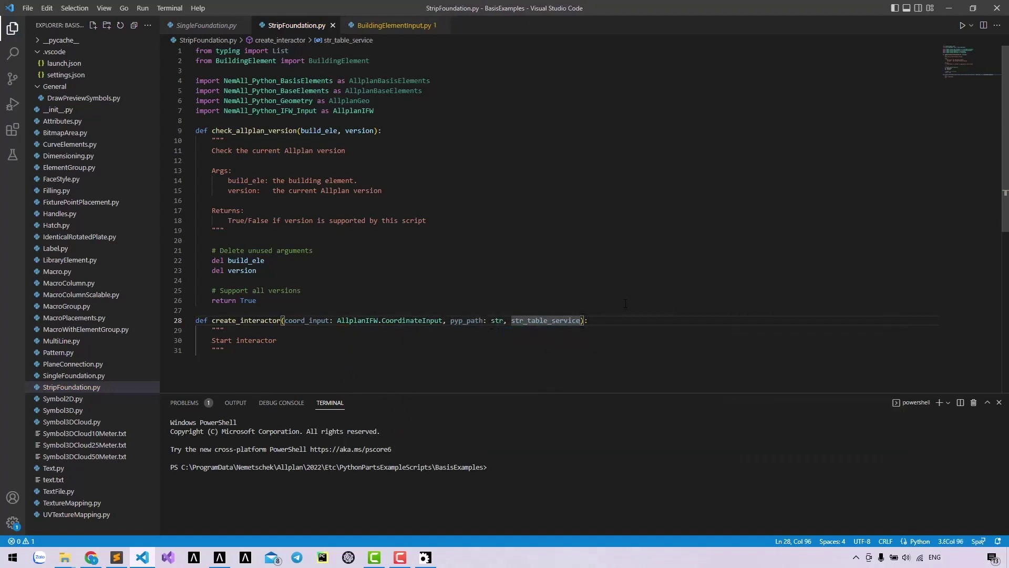
{"action": "left_click", "coordinate": [298, 341]}
{"action": "scroll", "coordinate": [298, 339], "scroll_direction": "down", "scroll_amount": 2}
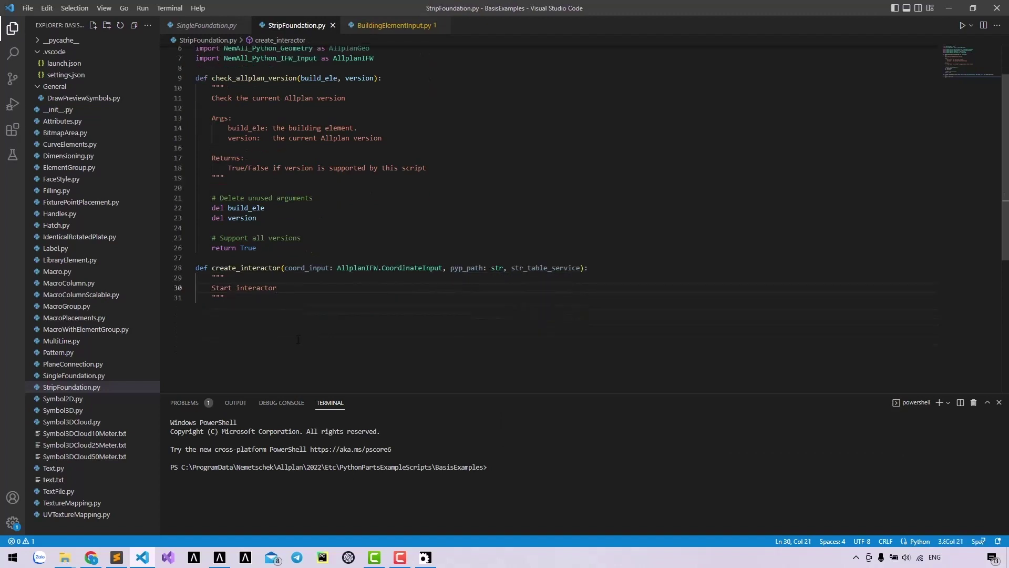
{"action": "key", "text": "Return"}
{"action": "type", "text": "rgs:"}
{"action": "key", "text": "Return"}
{"action": "key", "text": "Tab"}
{"action": "type", "text": "coor"}
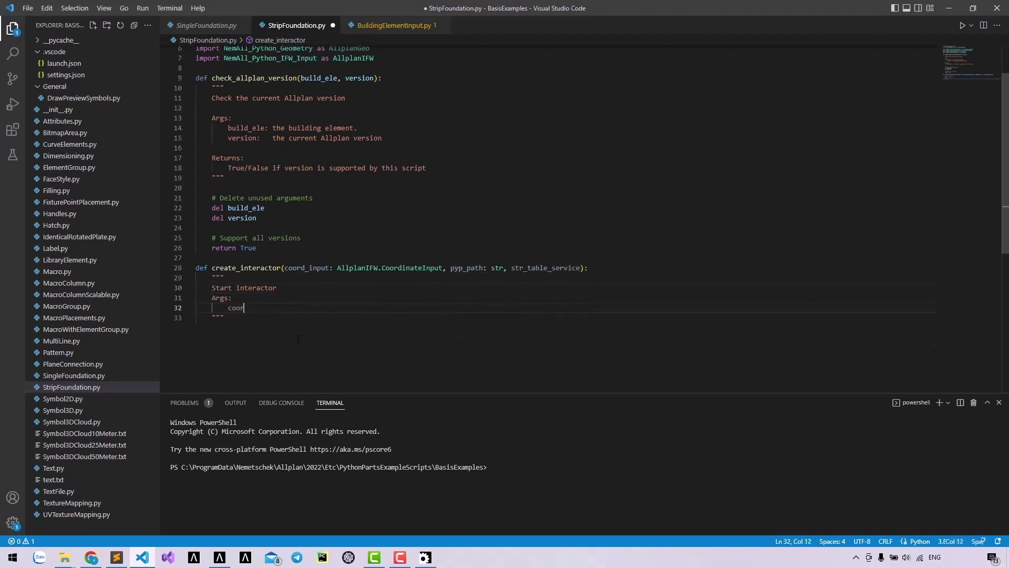
{"action": "type", "text": "d_input: coordinate input"}
{"action": "key", "text": "Return"}
{"action": "type", "text": "pyp_path: path of the pyp"}
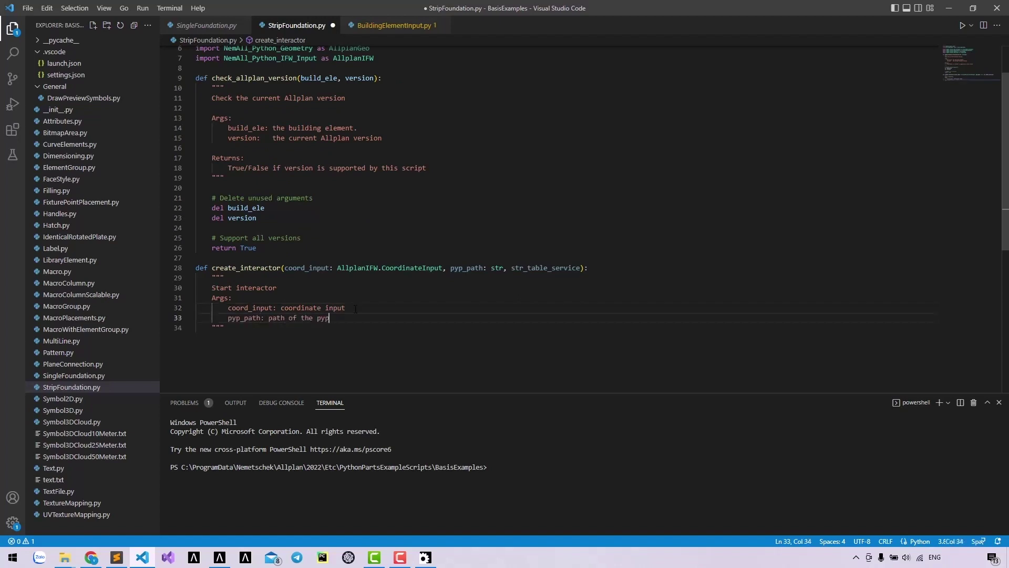
{"action": "type", "text": " file"}
{"action": "key", "text": "Return"}
{"action": "type", "text": "str_table_service: "}
{"action": "type", "text": "string table ser"}
{"action": "type", "text": "vice"}
{"action": "key", "text": "Down"}
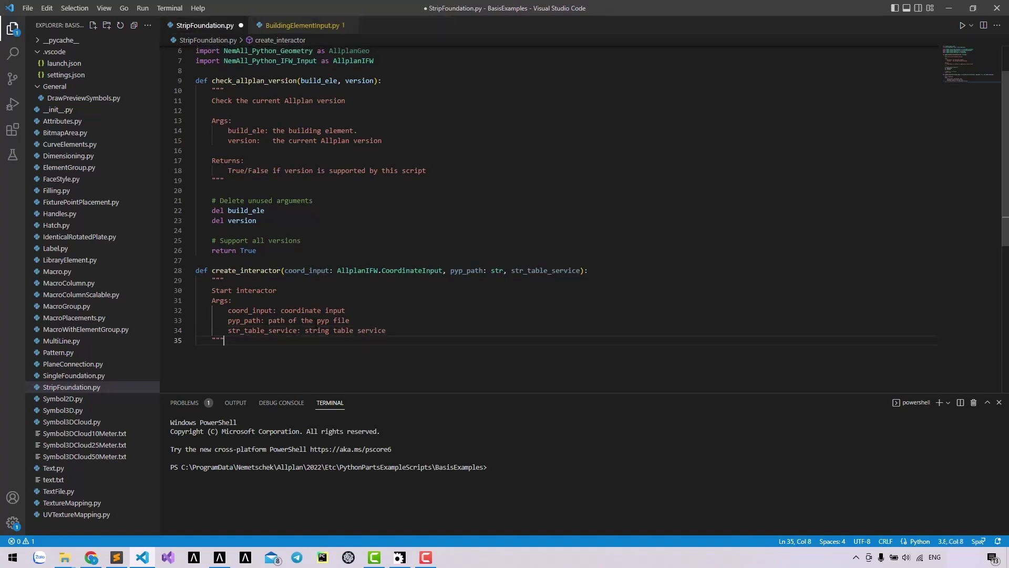
Step: Add 'return StripFoundationClass()' and start class StripFoundationClass with a process_mouse_msg stub
{"action": "key", "text": "Return"}
{"action": "key", "text": "Return"}
{"action": "type", "text": "r"}
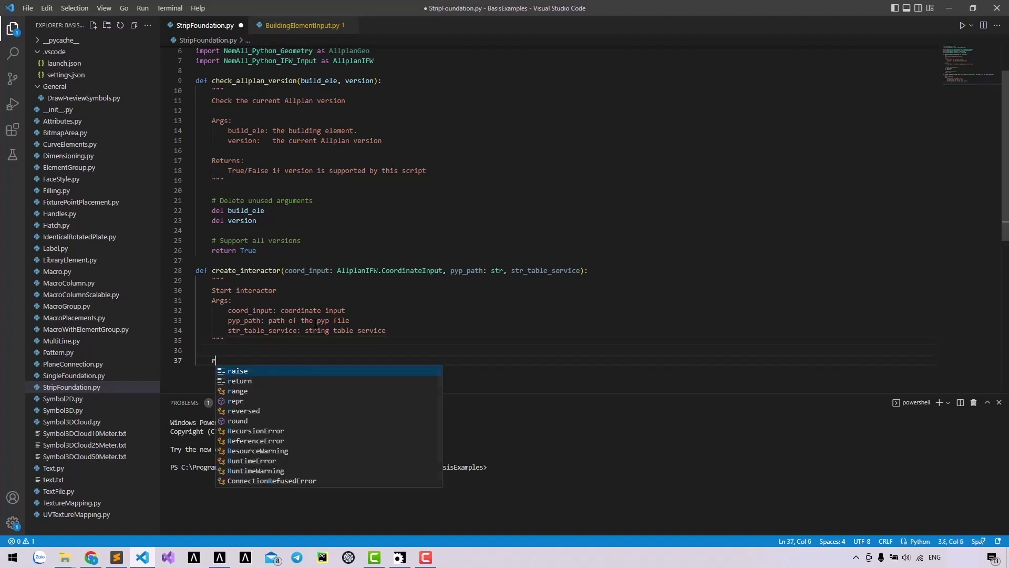
{"action": "type", "text": "eturn"}
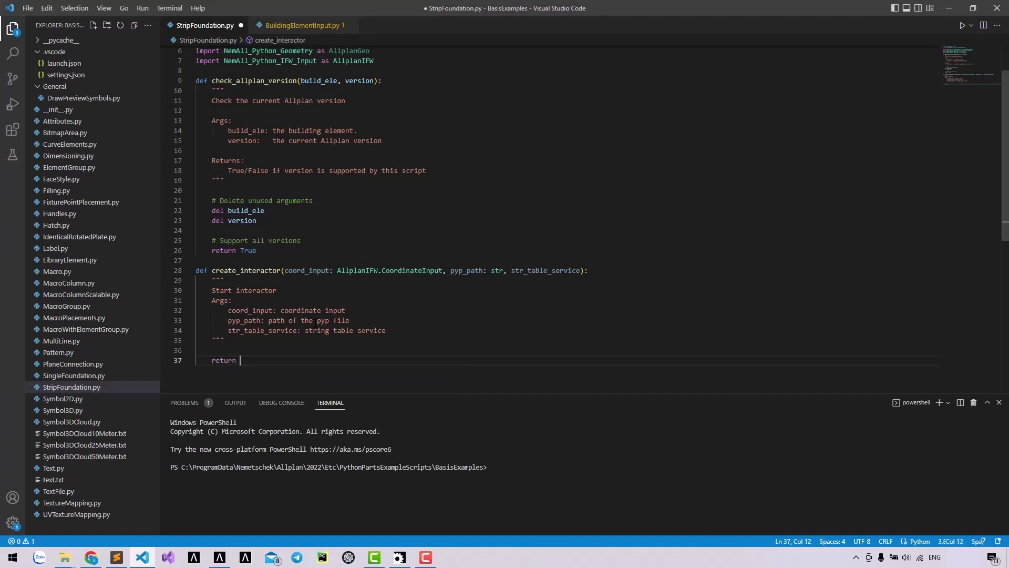
{"action": "type", "text": " StripFoundationClass()"}
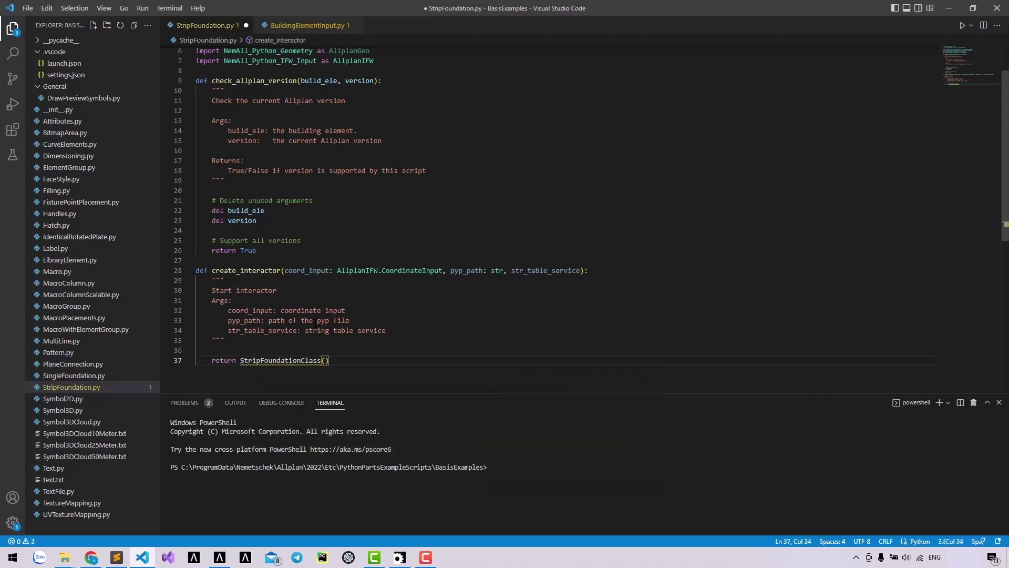
{"action": "key", "text": "Return"}
{"action": "key", "text": "Return"}
{"action": "type", "text": "class StripF"}
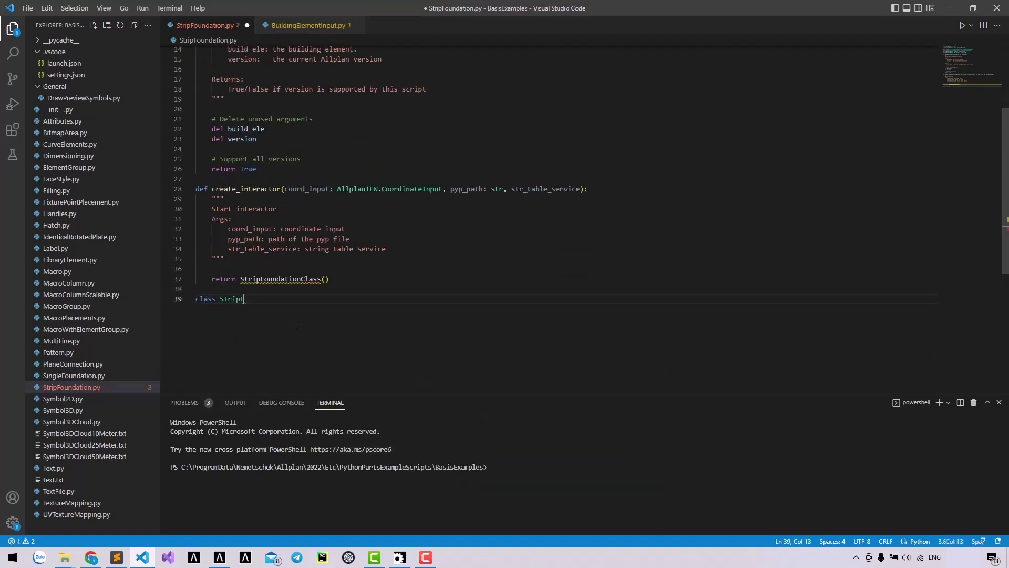
{"action": "type", "text": "oundationClass():"}
{"action": "key", "text": "Return"}
{"action": "type", "text": "d"}
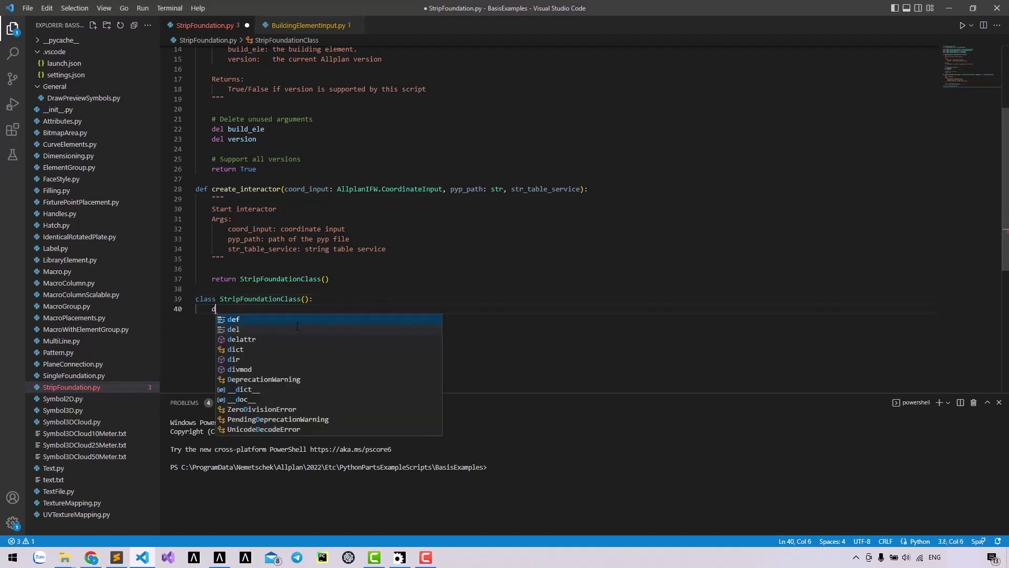
{"action": "type", "text": "ef process_"}
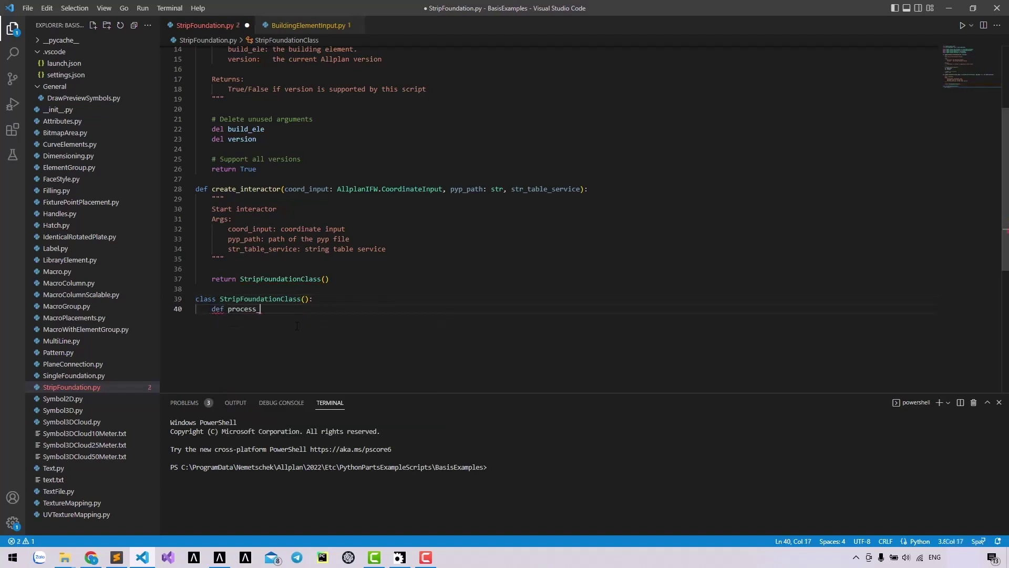
{"action": "type", "text": "mouse_msg"}
{"action": "type", "text": "()"}
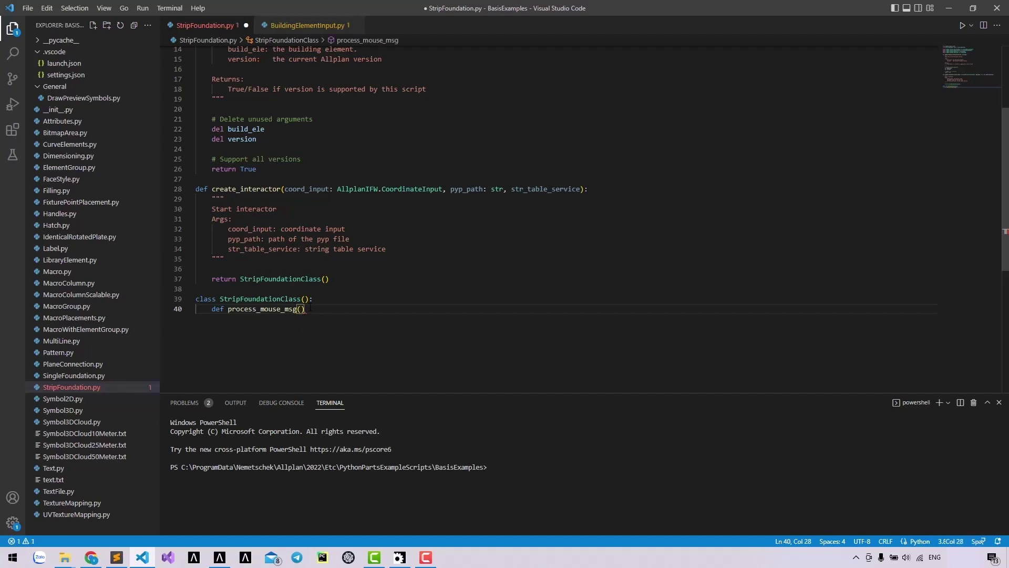
Step: Copy the process_mouse_msg signature and docstring from BuildingElementInput.py
{"action": "double_click", "coordinate": [268, 308]}
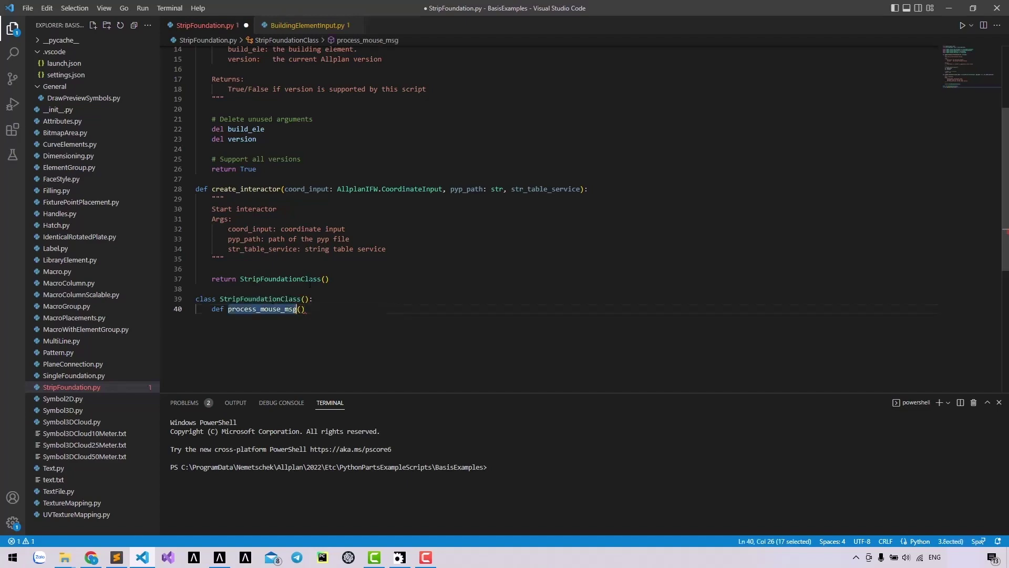
{"action": "left_click", "coordinate": [307, 25]}
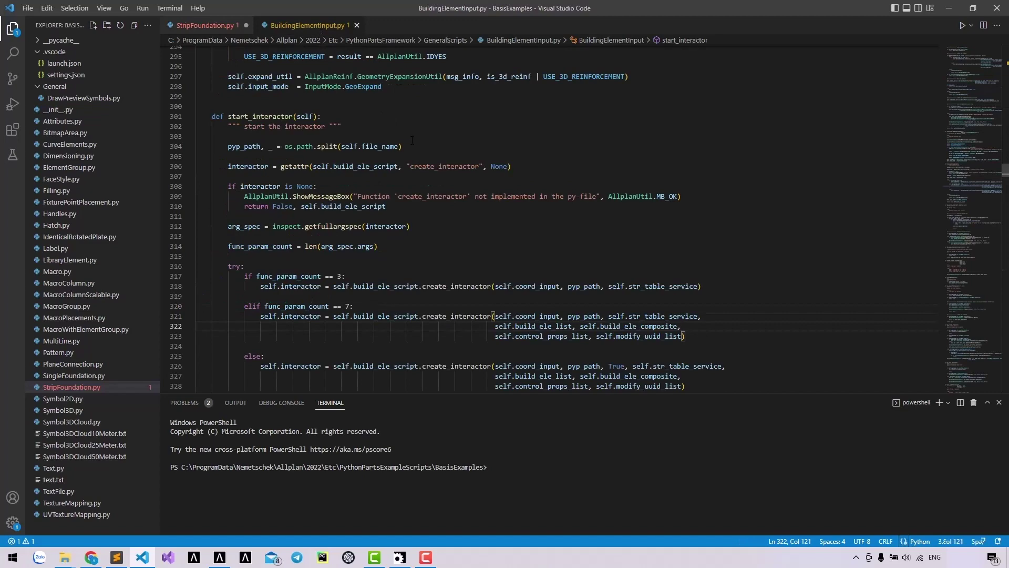
{"action": "key", "text": "ctrl+f"}
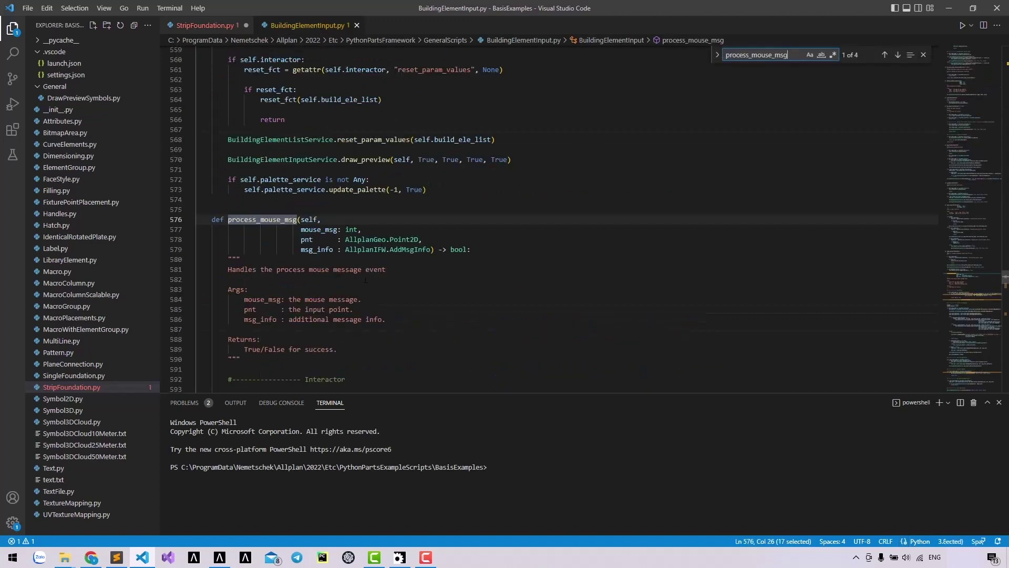
{"action": "key", "text": "Escape"}
{"action": "scroll", "coordinate": [329, 238], "scroll_direction": "down", "scroll_amount": 1}
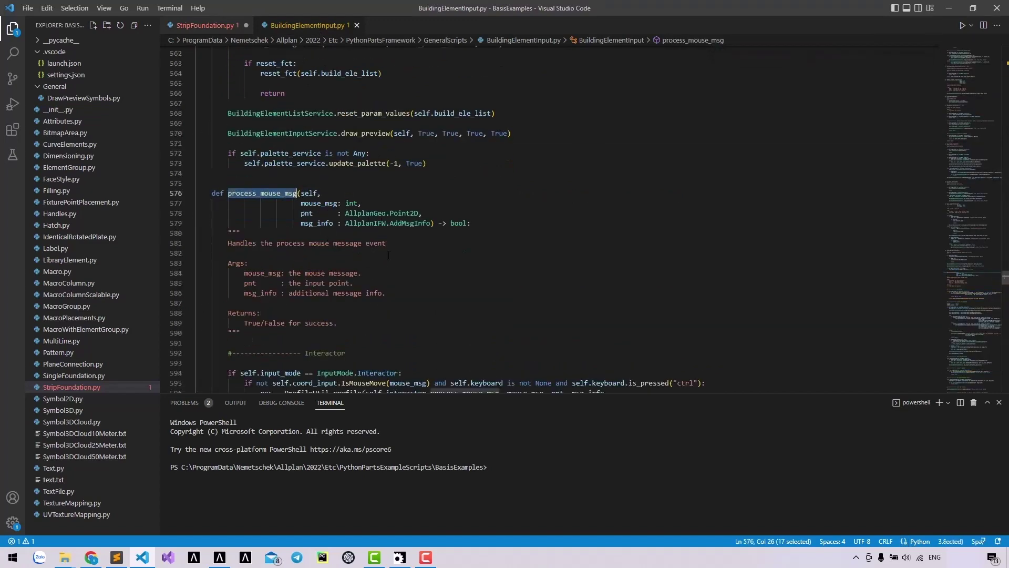
{"action": "left_click", "coordinate": [350, 232]}
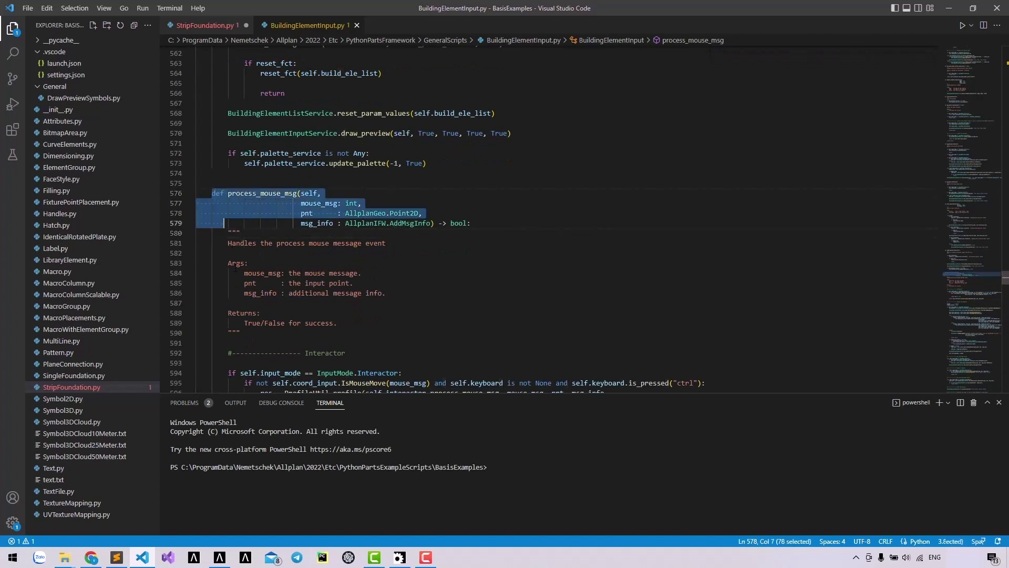
{"action": "left_click_drag", "start_coordinate": [212, 193], "coordinate": [251, 331]}
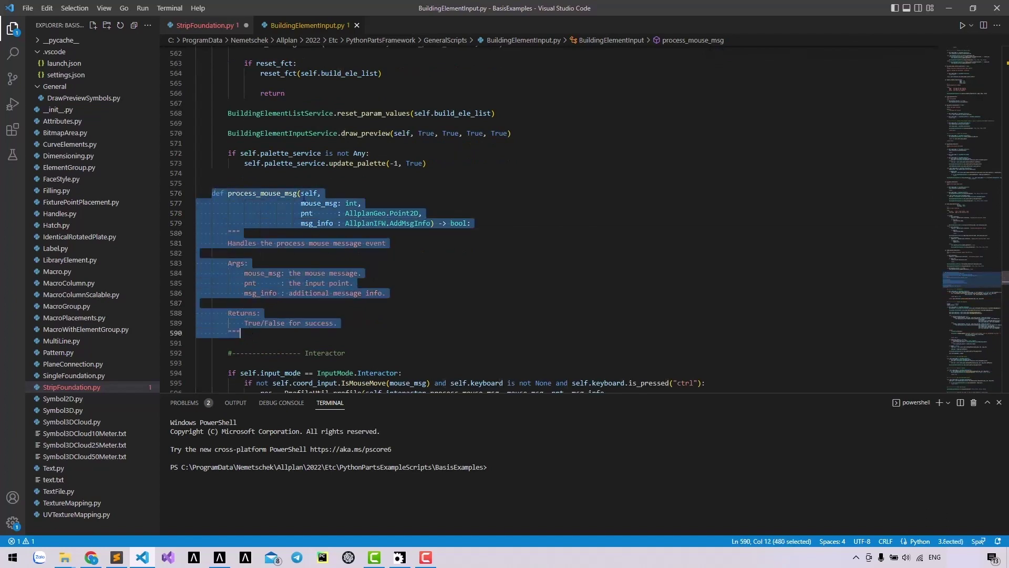
Step: Replace the placeholder process_mouse_msg line in StripFoundation.py with the copied code and save
{"action": "left_click", "coordinate": [203, 25]}
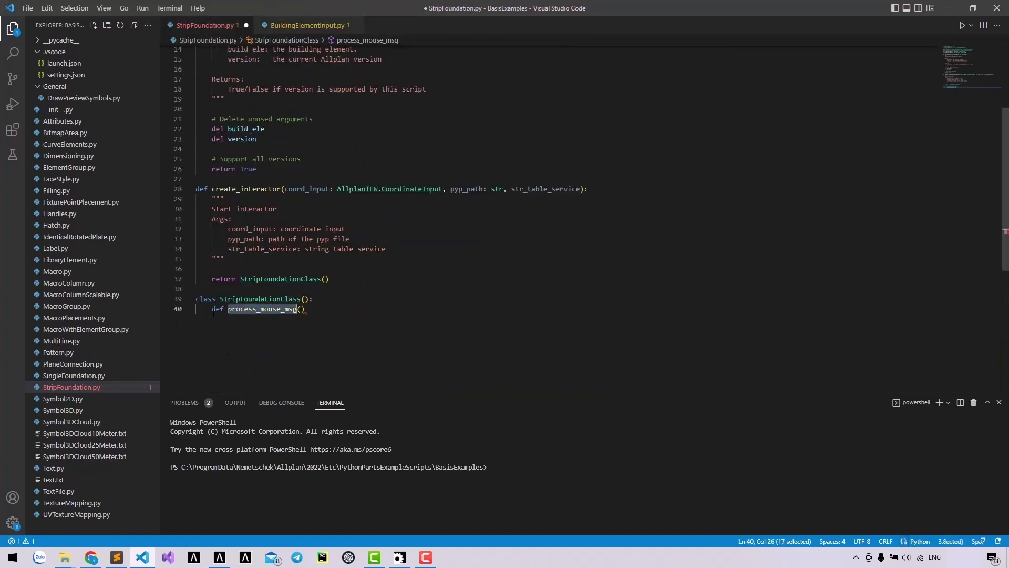
{"action": "left_click_drag", "start_coordinate": [213, 309], "coordinate": [306, 309]}
{"action": "type", "text": "def process_mouse_msg(self,                           mouse_msg: int,                           pnt      : AllplanGeo.Point2D,                           msg_info : AllplanIFW.AddMsgInfo) -> bool:         \"\"\"         Handles the process mouse message event          Args:             mouse_msg: the mouse message.             pnt      : the input point.             msg_info : additional message info.          Returns:             True/False for success.         \"\"\""}
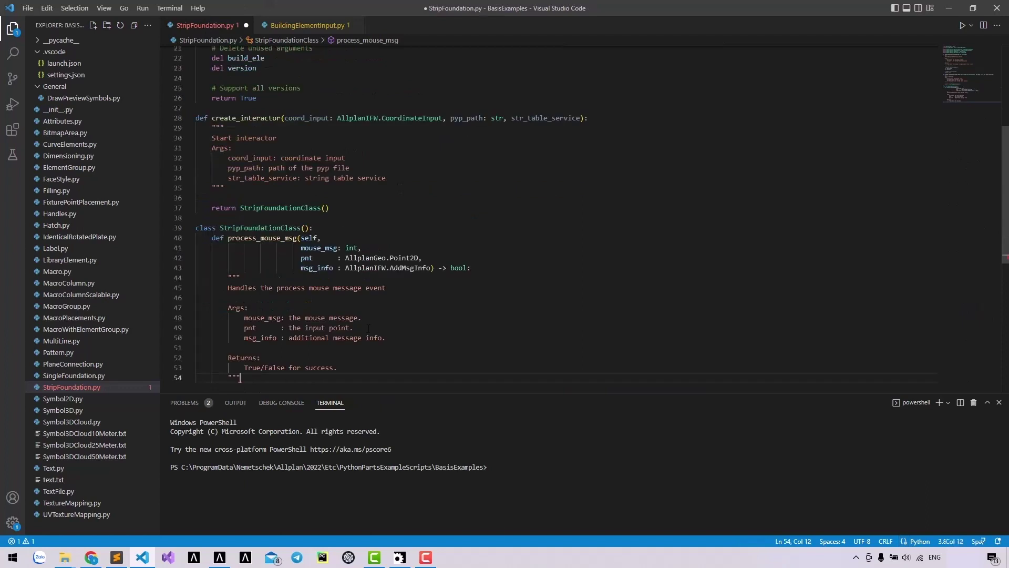
{"action": "key", "text": "ctrl+s"}
{"action": "scroll", "coordinate": [552, 213], "scroll_direction": "down", "scroll_amount": 3}
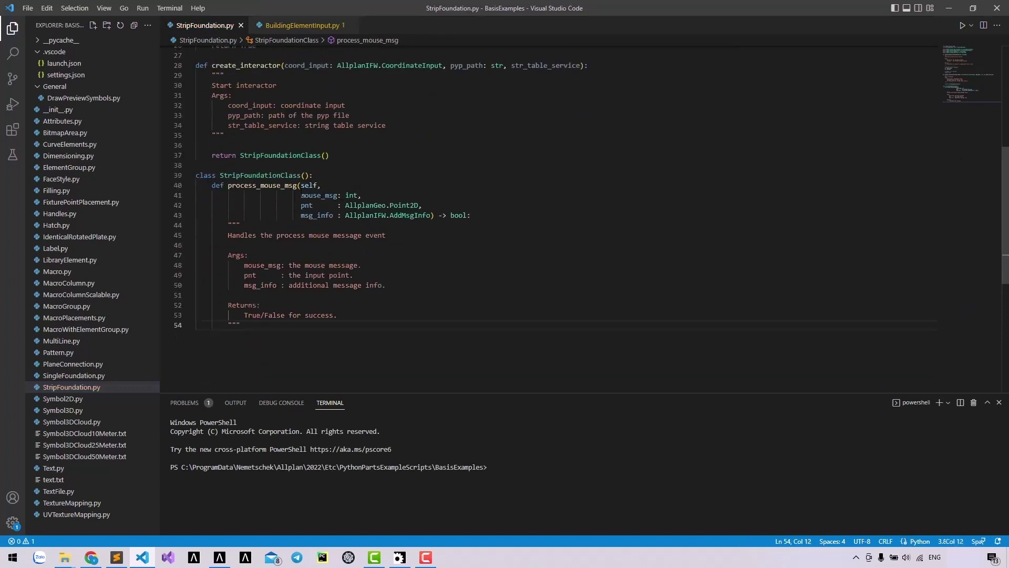
Step: Review the mouse_msg and msg_info argument descriptions in the pasted docstring
{"action": "double_click", "coordinate": [302, 195]}
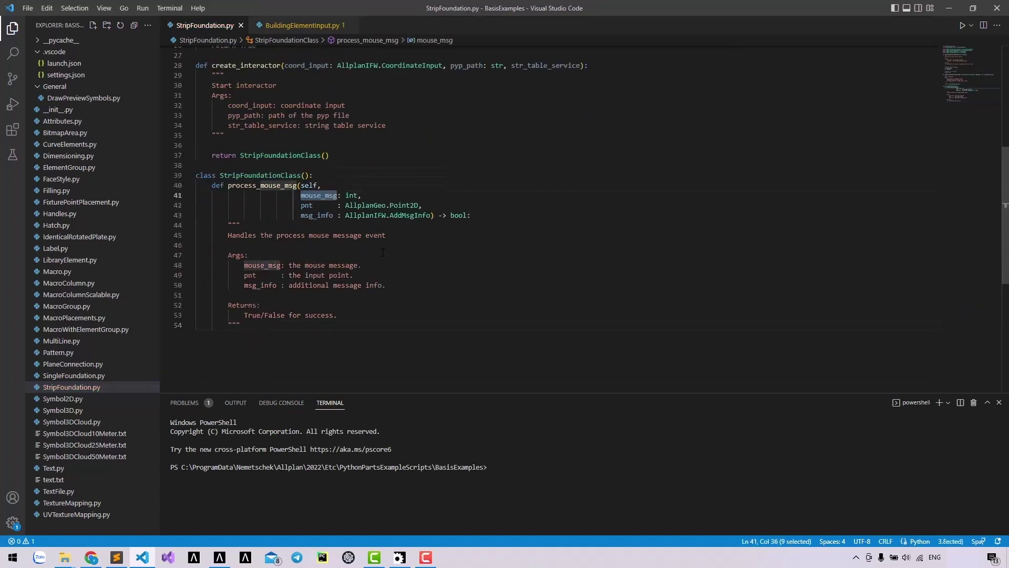
{"action": "left_click_drag", "start_coordinate": [372, 266], "coordinate": [288, 266]}
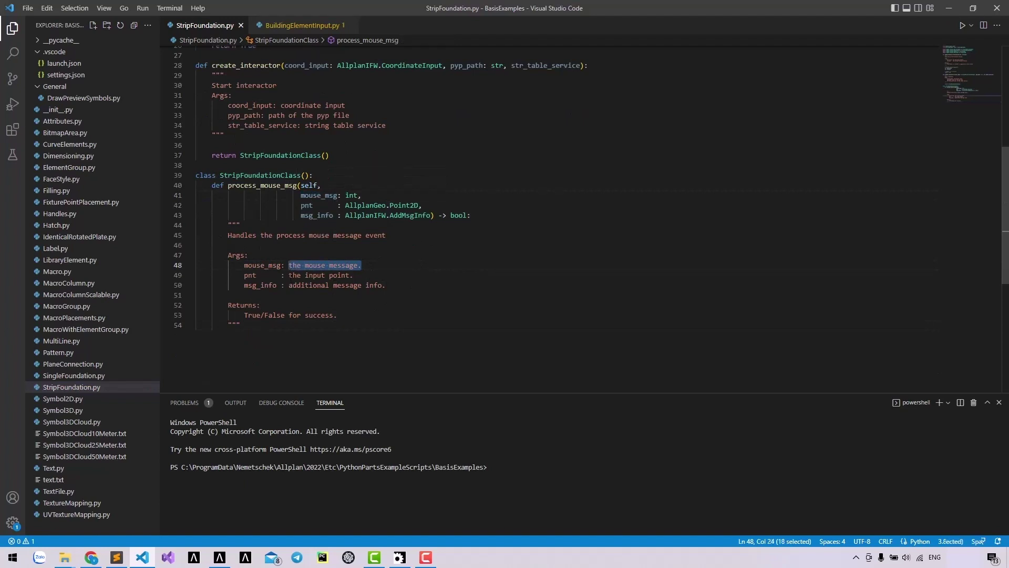
{"action": "left_click_drag", "start_coordinate": [355, 276], "coordinate": [289, 276]}
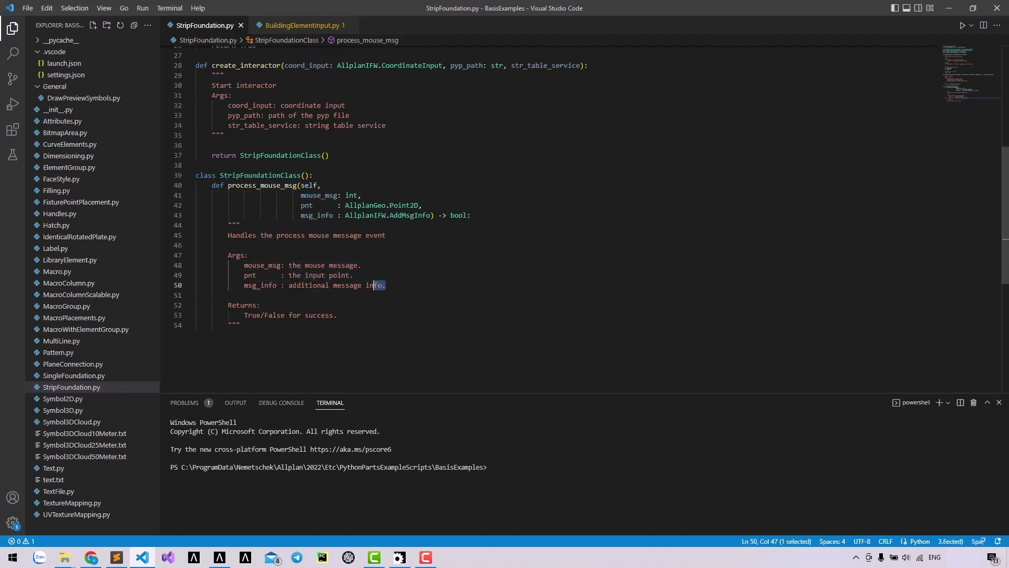
{"action": "left_click_drag", "start_coordinate": [386, 284], "coordinate": [281, 285]}
{"action": "left_click", "coordinate": [390, 235]}
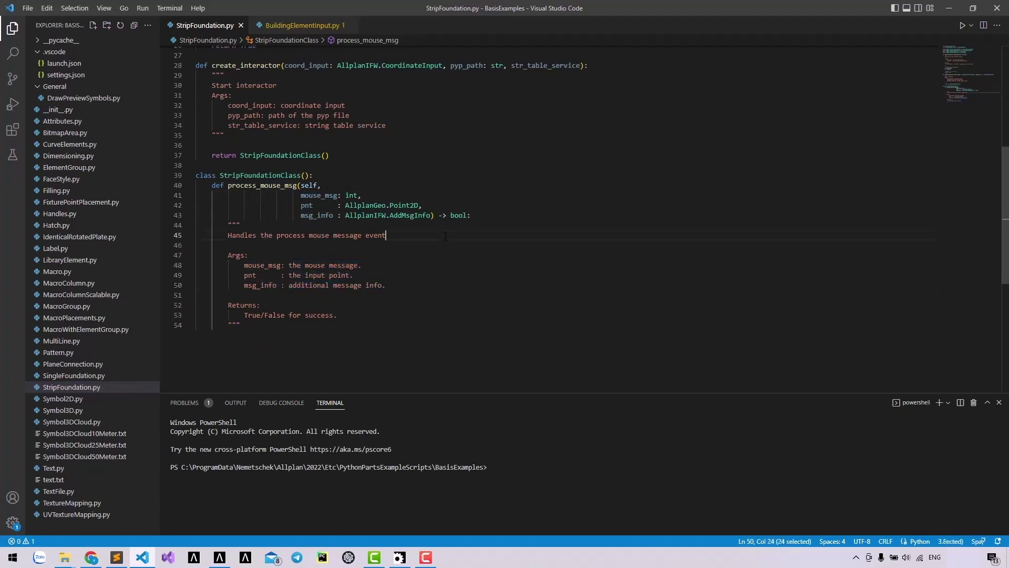
Step: Make process_mouse_msg return True, save, and leave blank lines for the next method
{"action": "left_click", "coordinate": [333, 327]}
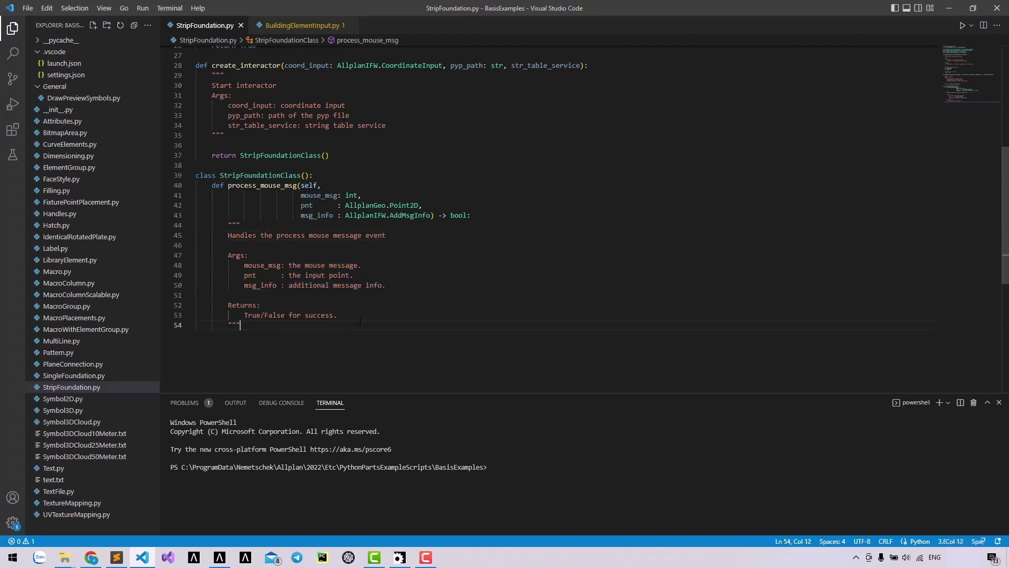
{"action": "key", "text": "Return"}
{"action": "type", "text": "return T"}
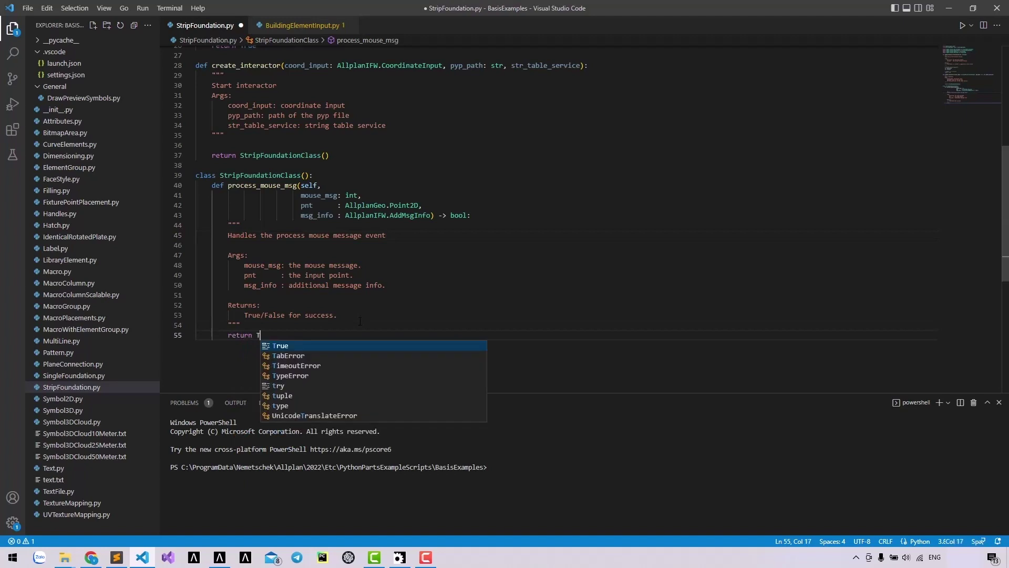
{"action": "type", "text": "rue"}
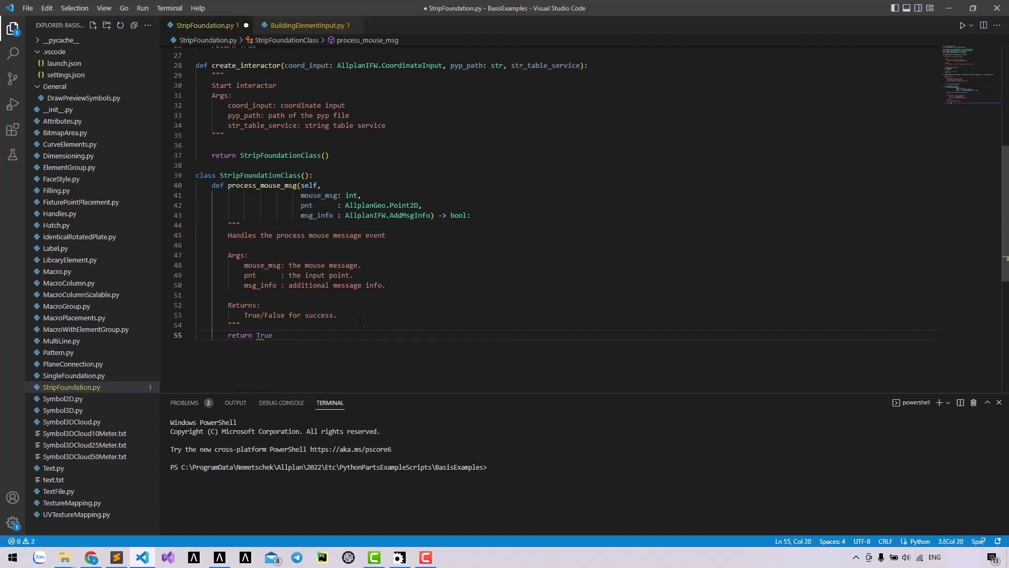
{"action": "key", "text": "ctrl+s"}
{"action": "scroll", "coordinate": [360, 320], "scroll_direction": "down", "scroll_amount": 1}
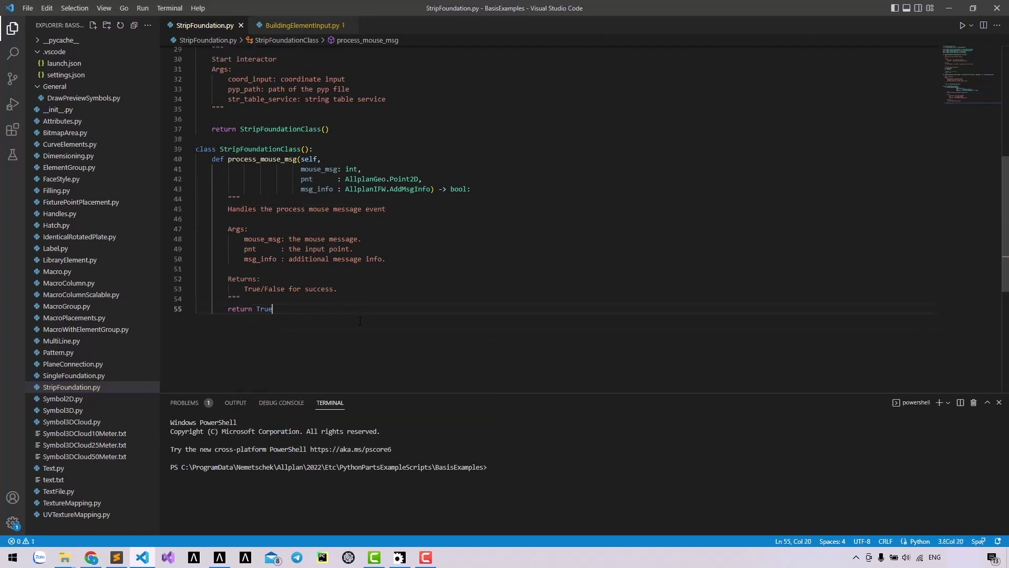
{"action": "key", "text": "Return"}
{"action": "key", "text": "Return"}
Step: Start def on_cancel_function and copy its signature and docstring from BuildingElementInput.py
{"action": "key", "text": "BackSpace"}
{"action": "type", "text": "def on"}
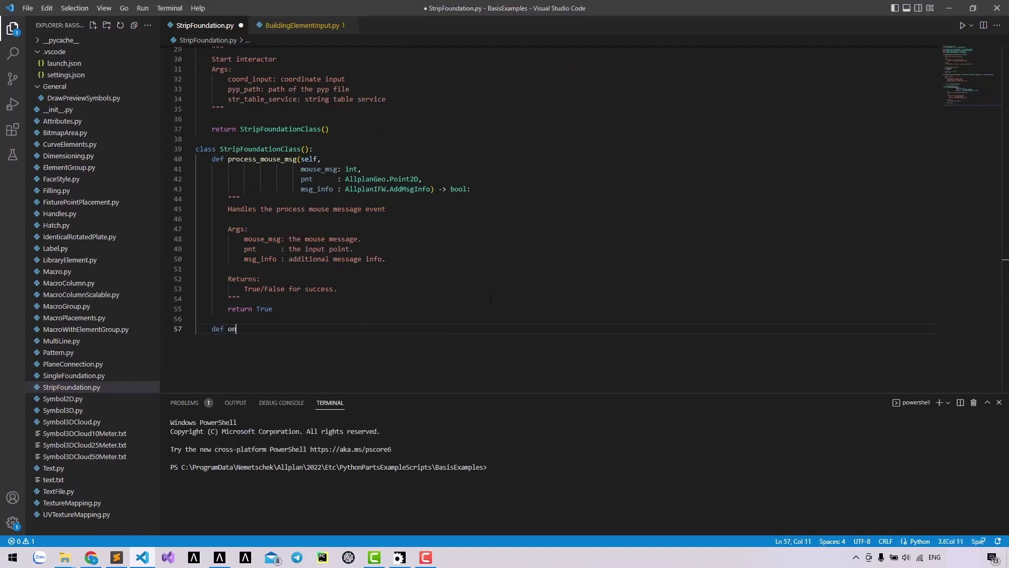
{"action": "type", "text": "_cancel_function"}
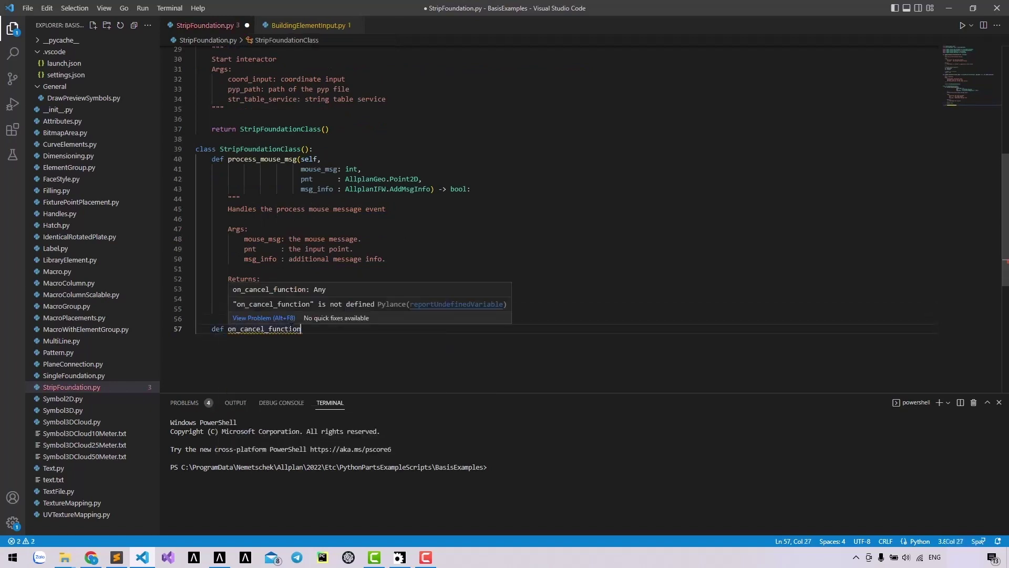
{"action": "double_click", "coordinate": [292, 329]}
{"action": "key", "text": "ctrl+c"}
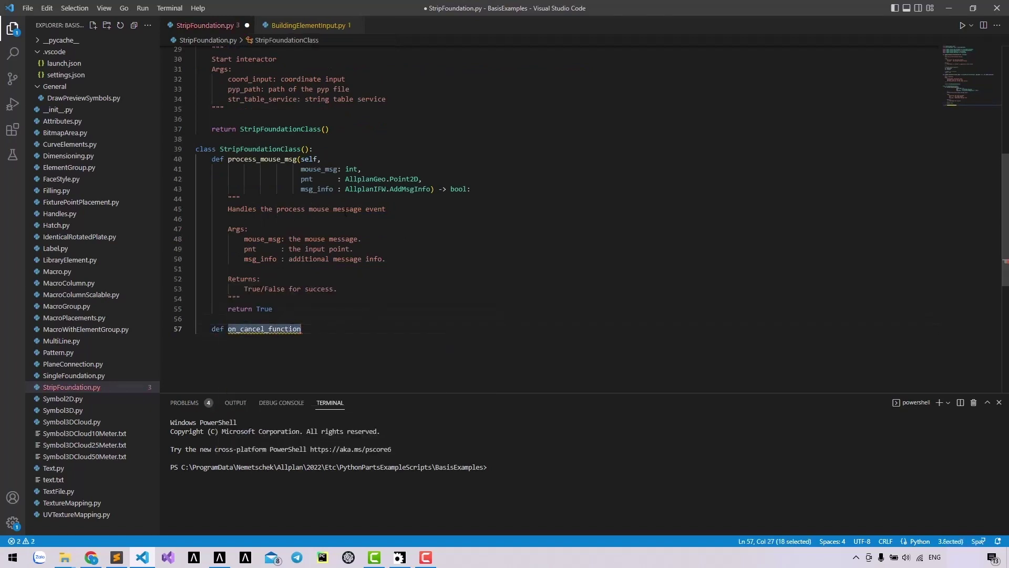
{"action": "left_click", "coordinate": [310, 25]}
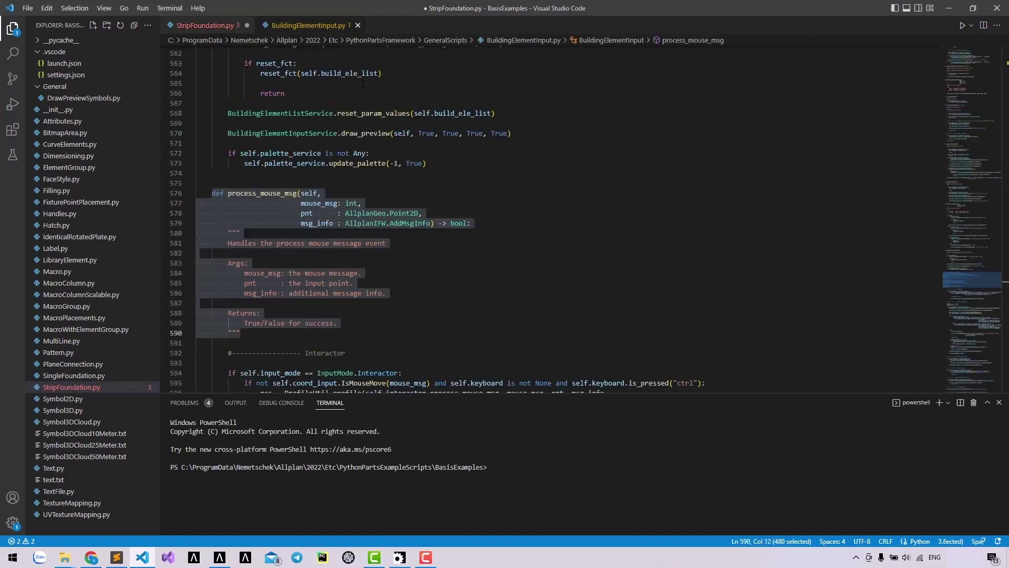
{"action": "left_click", "coordinate": [466, 177]}
{"action": "key", "text": "ctrl+f"}
{"action": "key", "text": "ctrl+v"}
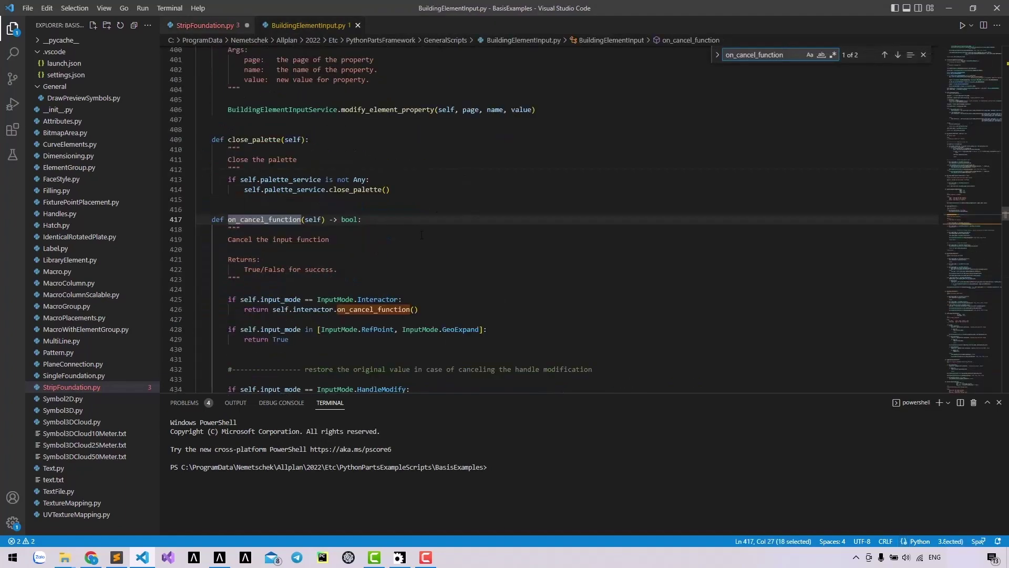
{"action": "left_click", "coordinate": [441, 262]}
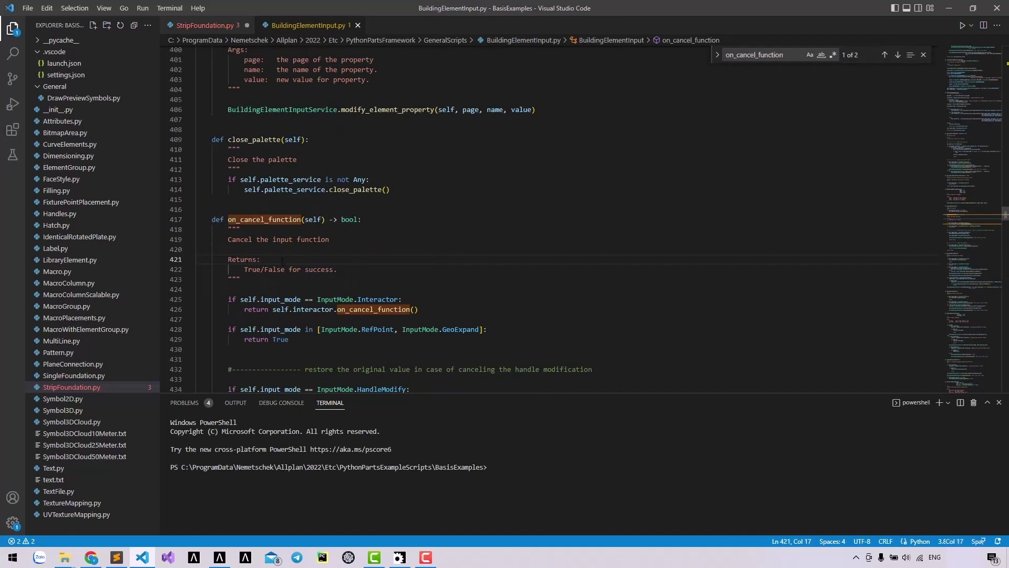
{"action": "left_click_drag", "start_coordinate": [253, 277], "coordinate": [302, 220]}
{"action": "key", "text": "ctrl+c"}
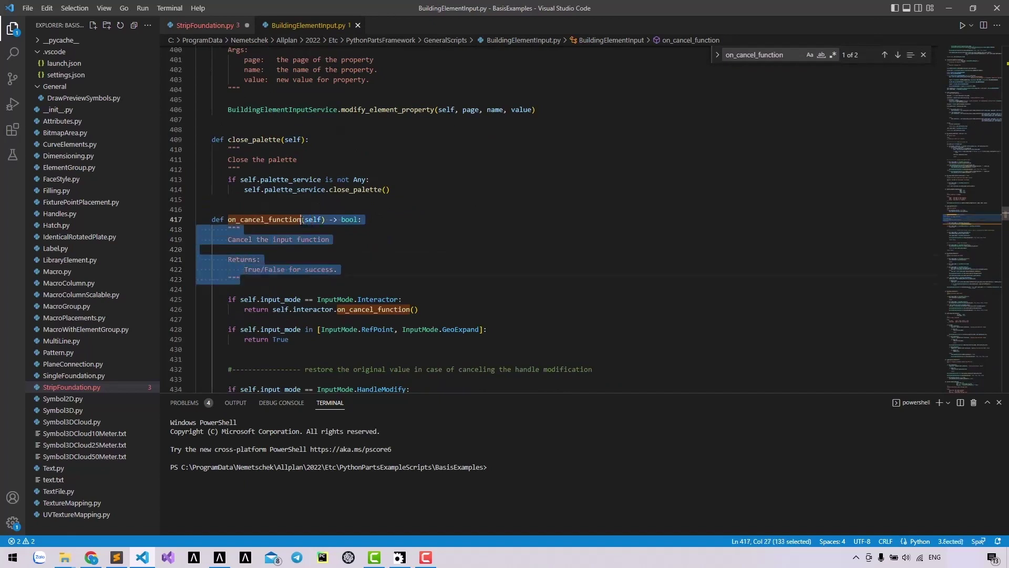
{"action": "left_click", "coordinate": [261, 259]}
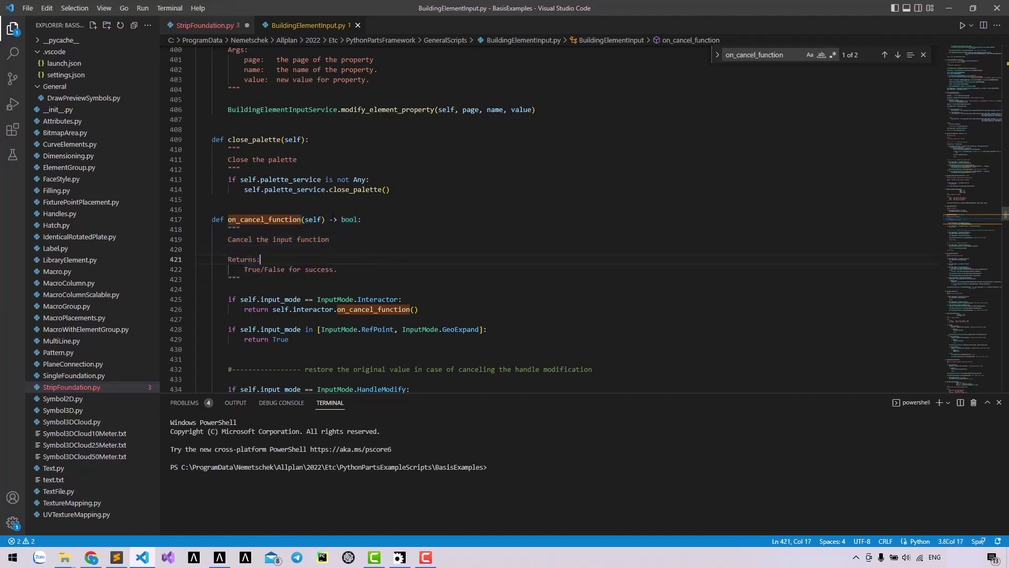
Step: Paste the on_cancel_function signature and docstring into StripFoundationClass, adding return True
{"action": "left_click", "coordinate": [223, 26]}
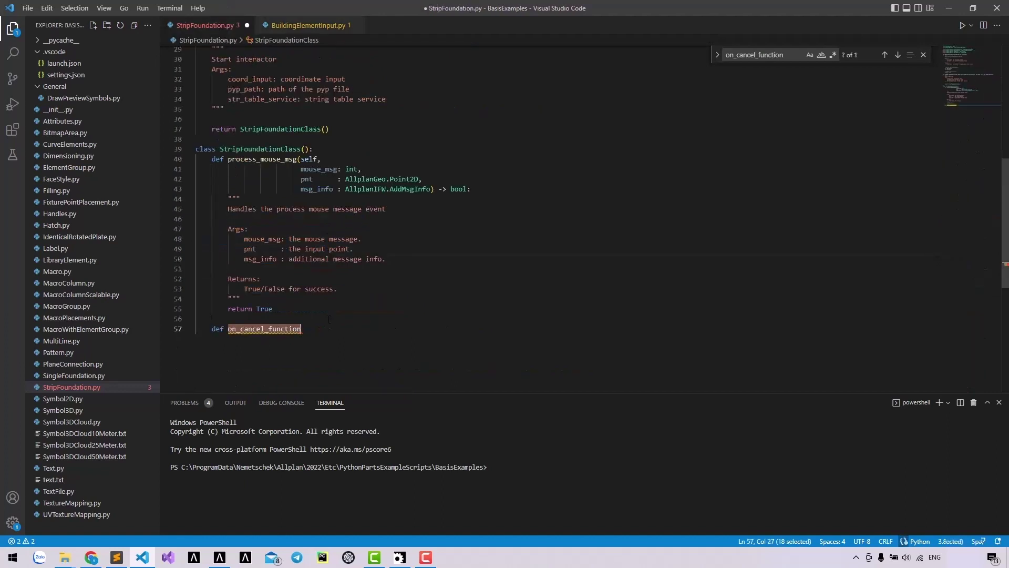
{"action": "key", "text": "ctrl+v"}
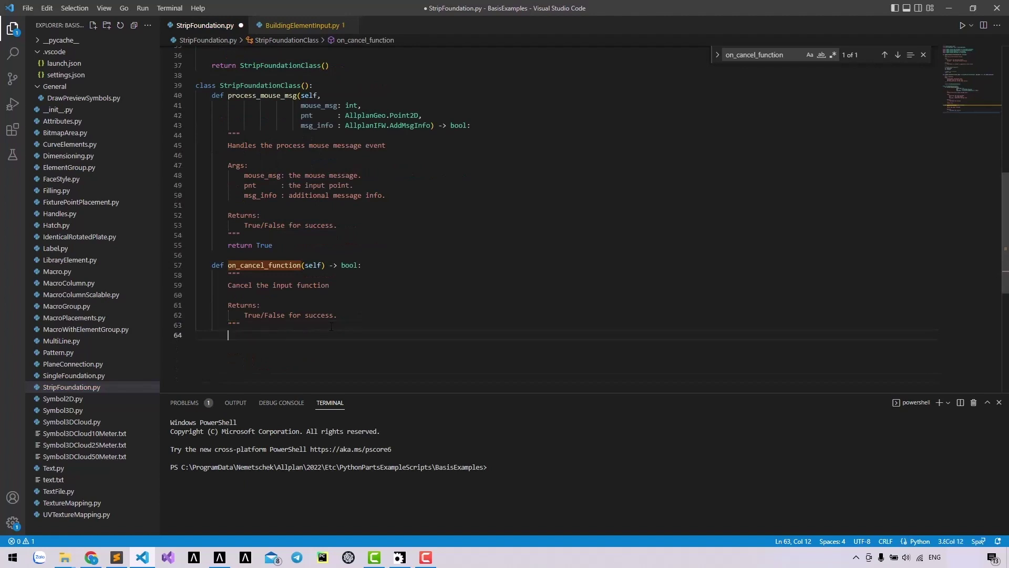
{"action": "key", "text": "Return"}
{"action": "type", "text": "return "}
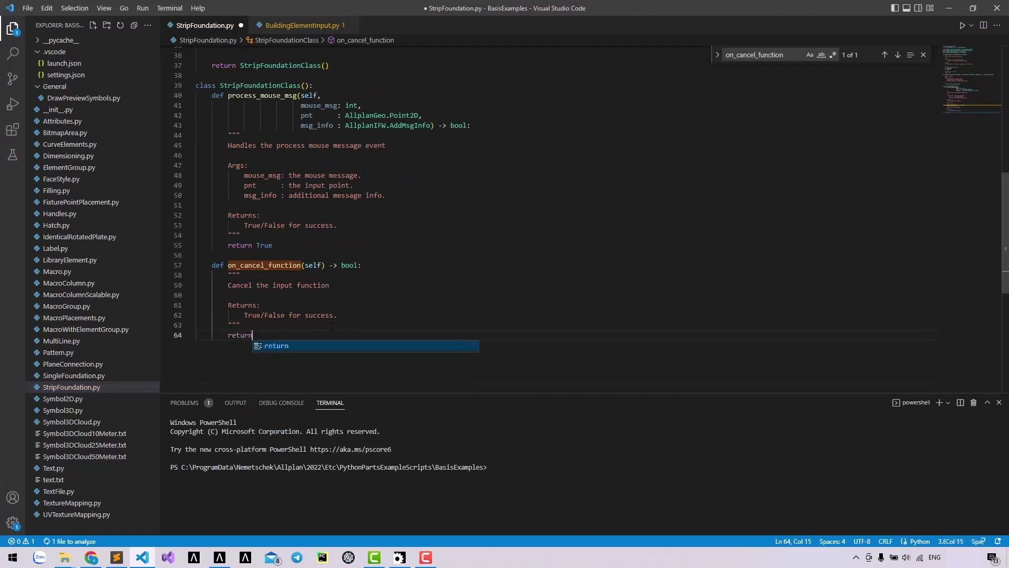
{"action": "type", "text": "True"}
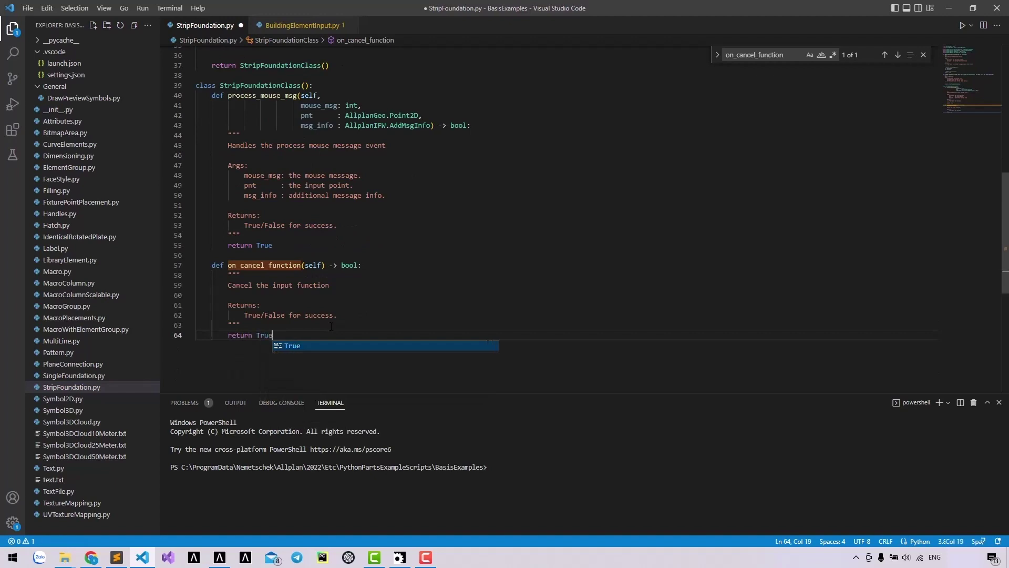
{"action": "key", "text": "Escape"}
{"action": "key", "text": "Escape"}
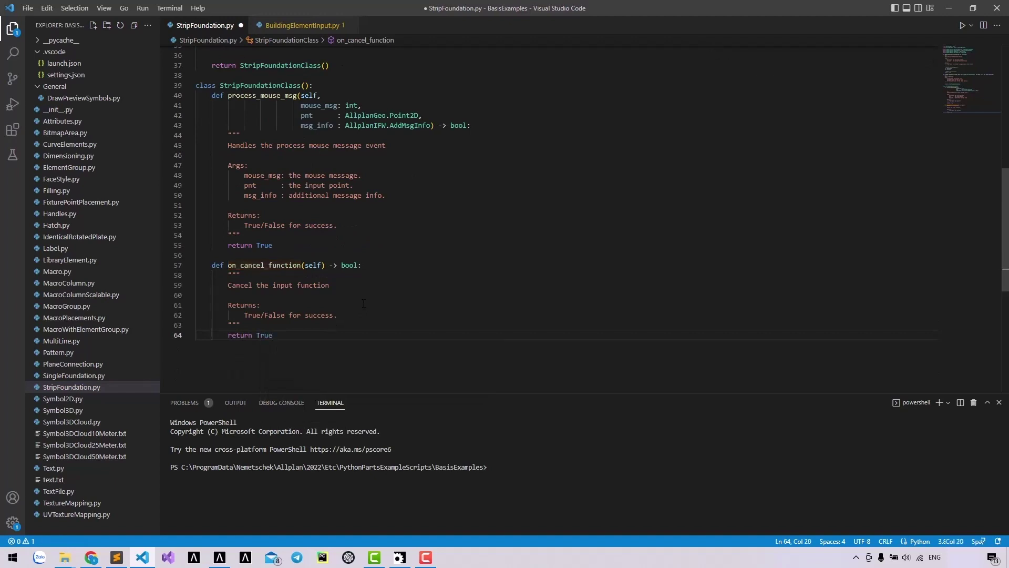
{"action": "key", "text": "Return"}
{"action": "key", "text": "Return"}
{"action": "type", "text": "def "}
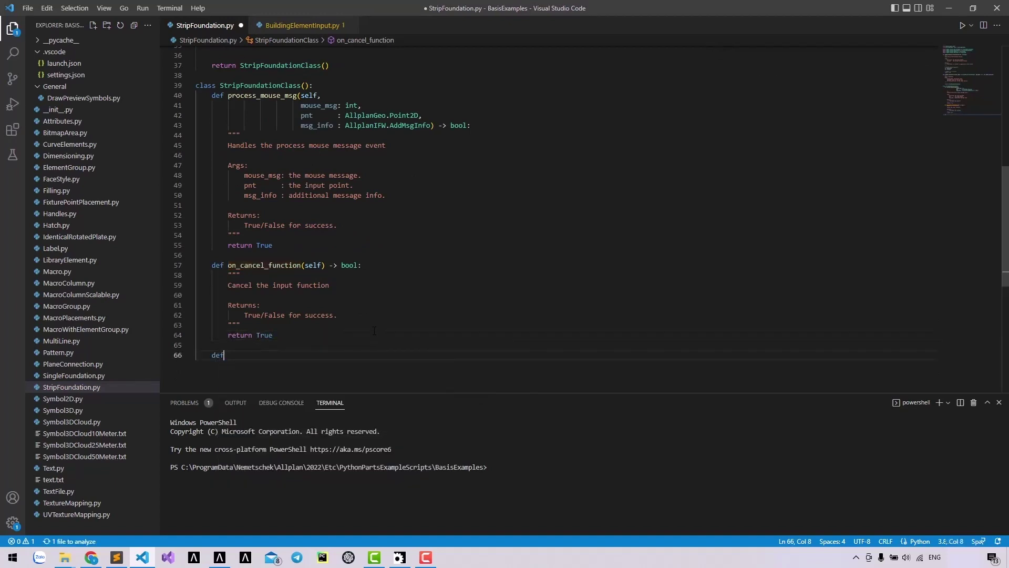
{"action": "type", "text": "on_mouse"}
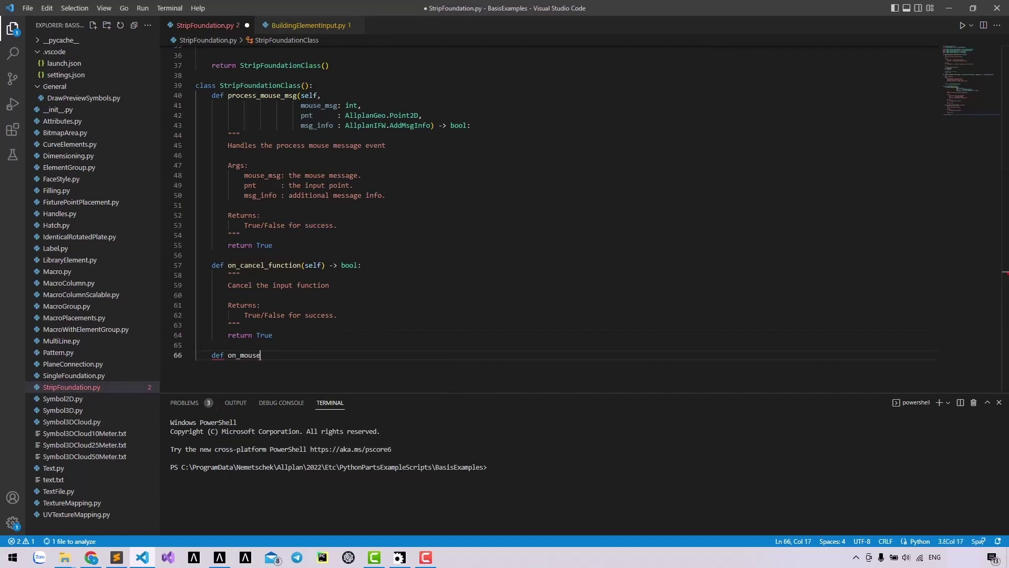
{"action": "type", "text": "_leave"}
Step: Copy the on_mouse_leave docstring from BuildingElementInput.py into the new on_mouse_leave method
{"action": "double_click", "coordinate": [268, 356]}
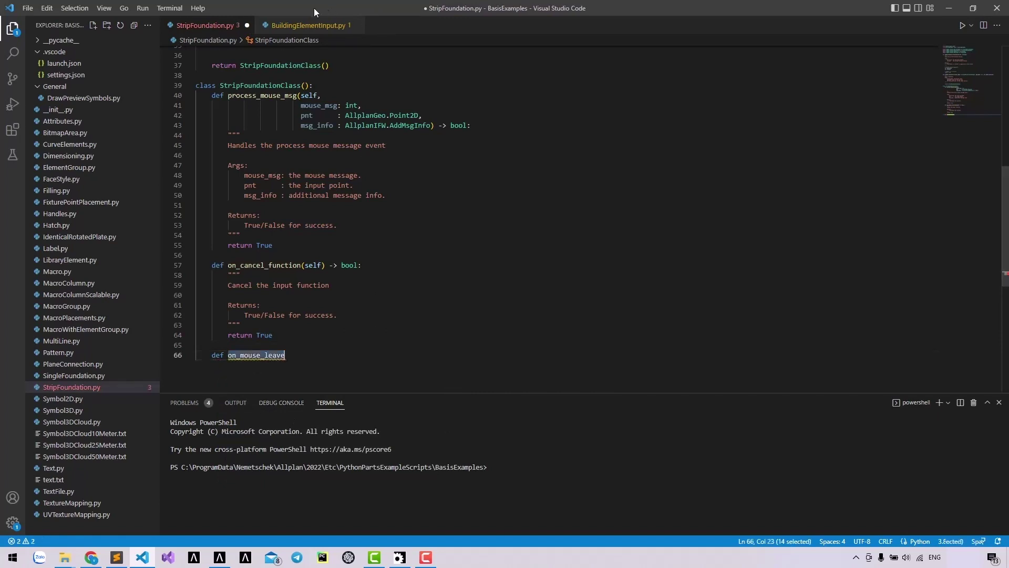
{"action": "left_click", "coordinate": [308, 25]}
{"action": "key", "text": "ctrl+f"}
{"action": "key", "text": "Return"}
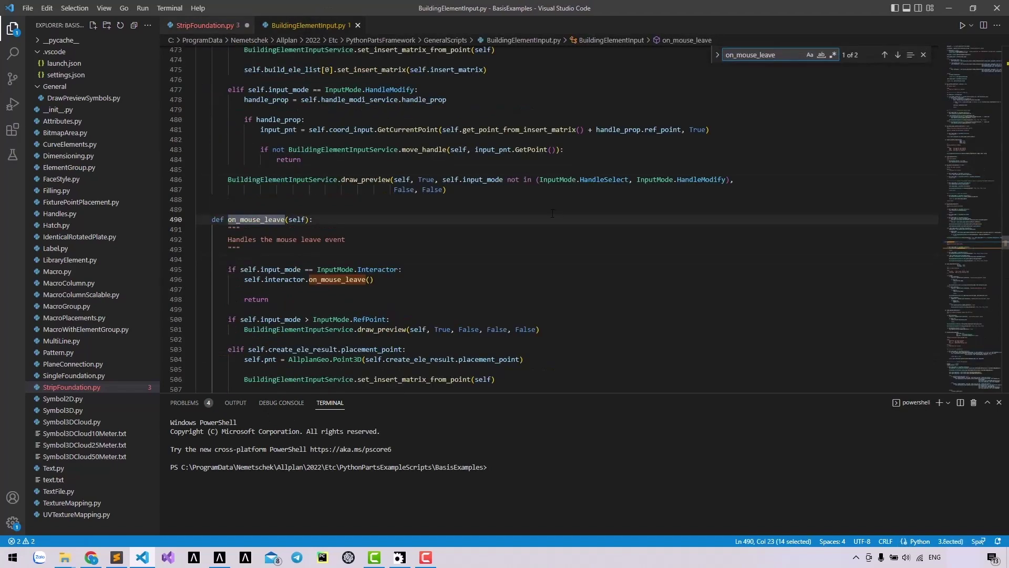
{"action": "key", "text": "shift+Down"}
{"action": "key", "text": "shift+Down"}
{"action": "key", "text": "shift+Down"}
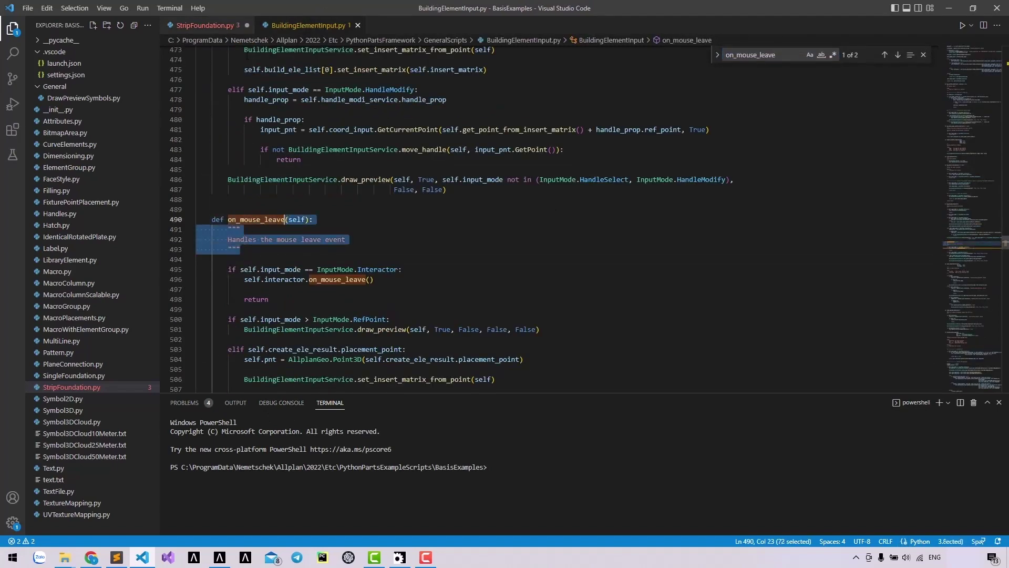
{"action": "key", "text": "ctrl+c"}
{"action": "key", "text": "ctrl+Tab"}
{"action": "key", "text": "ctrl+v"}
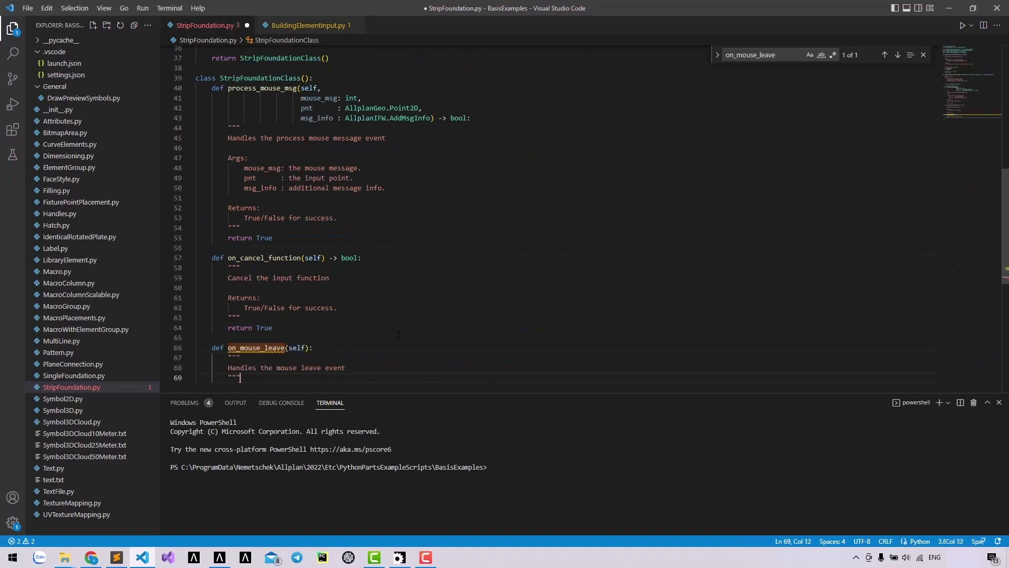
{"action": "scroll", "coordinate": [399, 337], "scroll_direction": "down", "scroll_amount": 3}
Step: Give on_mouse_leave a pass body and add a line for the next method
{"action": "key", "text": "Return"}
{"action": "type", "text": "pa"}
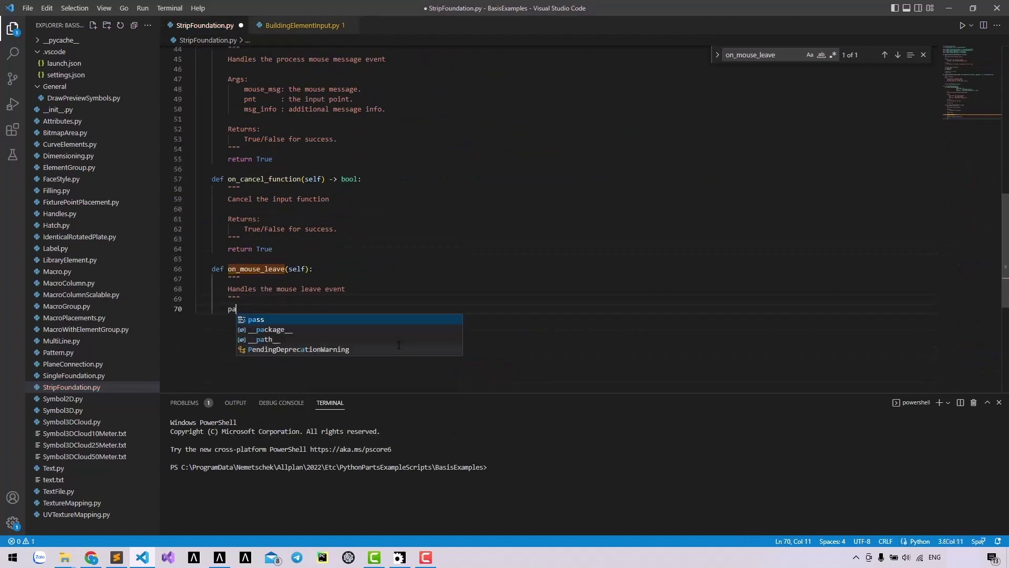
{"action": "type", "text": "ss"}
{"action": "key", "text": "Return"}
{"action": "key", "text": "Return"}
{"action": "key", "text": "Escape"}
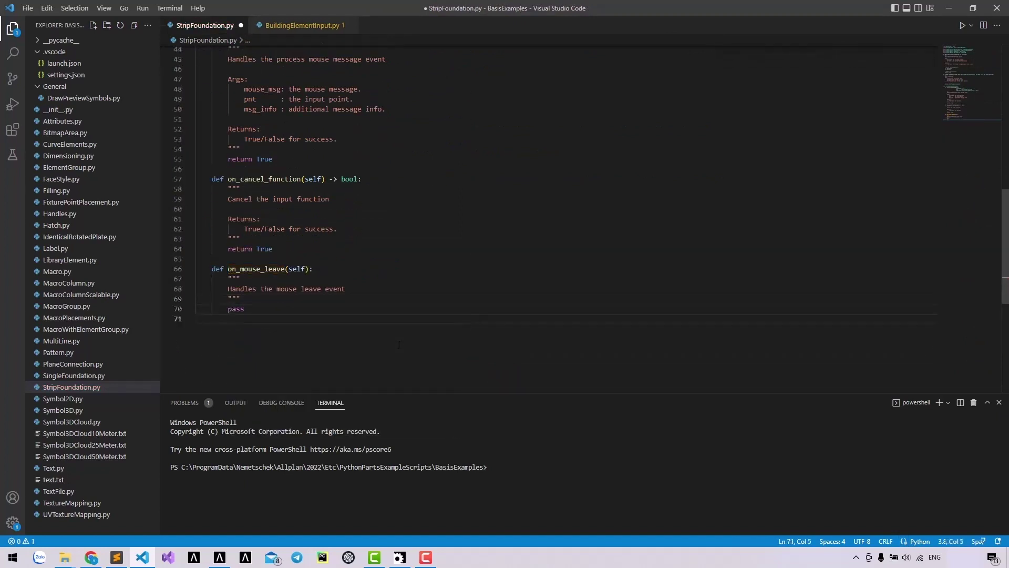
{"action": "key", "text": "Return"}
{"action": "type", "text": "def on_"}
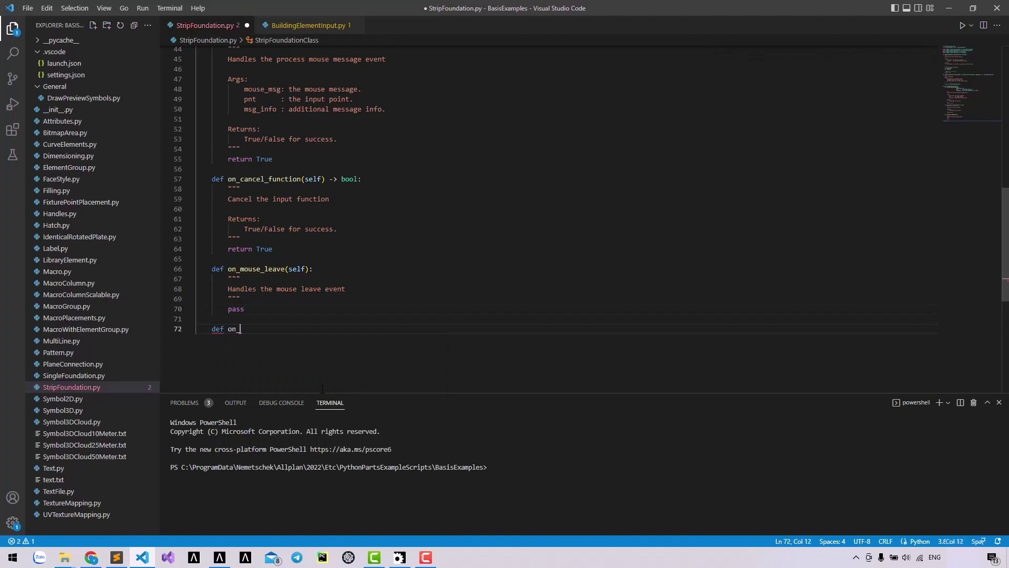
{"action": "type", "text": "preview_draw"}
Step: Bring the on_preview_draw docstring from BuildingElementInput.py into StripFoundation.py and begin its body line
{"action": "double_click", "coordinate": [269, 328]}
{"action": "key", "text": "ctrl+Tab"}
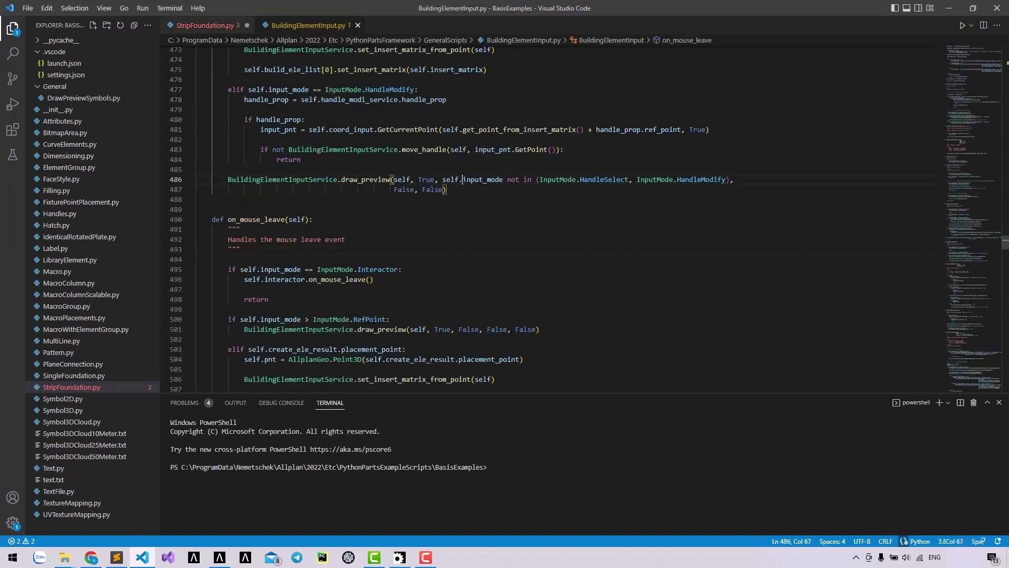
{"action": "key", "text": "ctrl+f"}
{"action": "key", "text": "ctrl+v"}
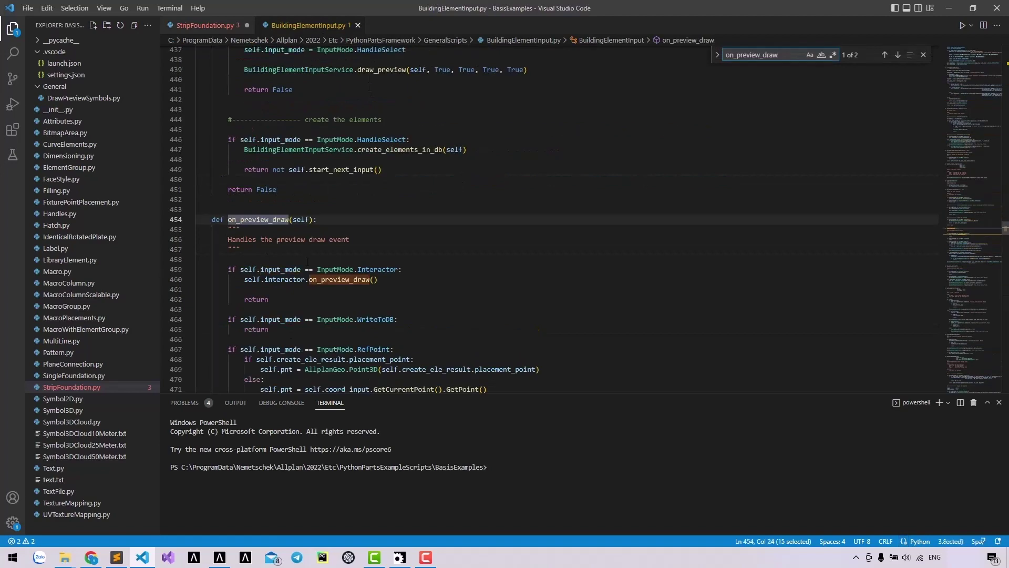
{"action": "left_click_drag", "start_coordinate": [240, 250], "coordinate": [289, 220]}
{"action": "left_click", "coordinate": [240, 229]}
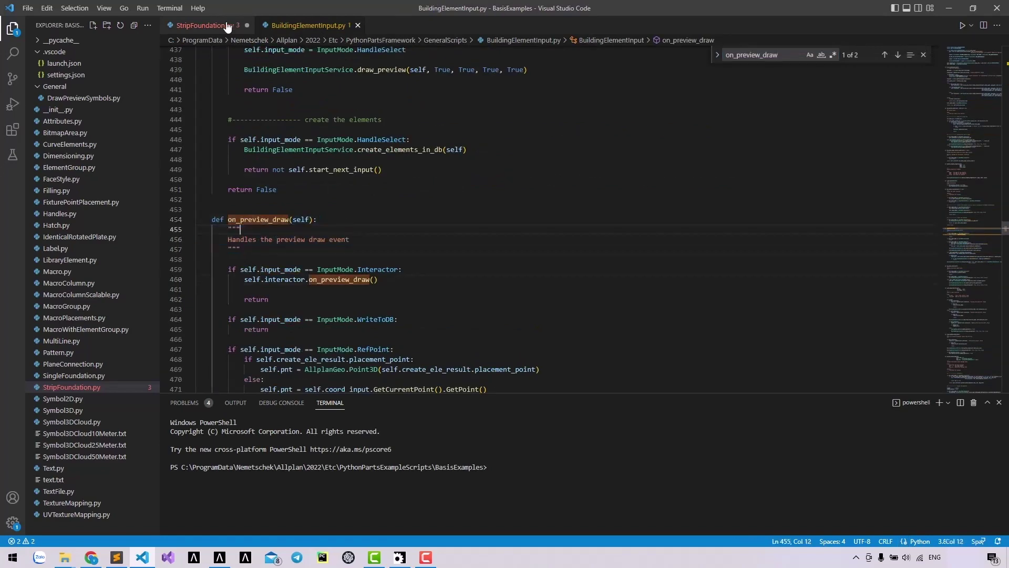
{"action": "left_click", "coordinate": [204, 26]}
{"action": "key", "text": "Escape"}
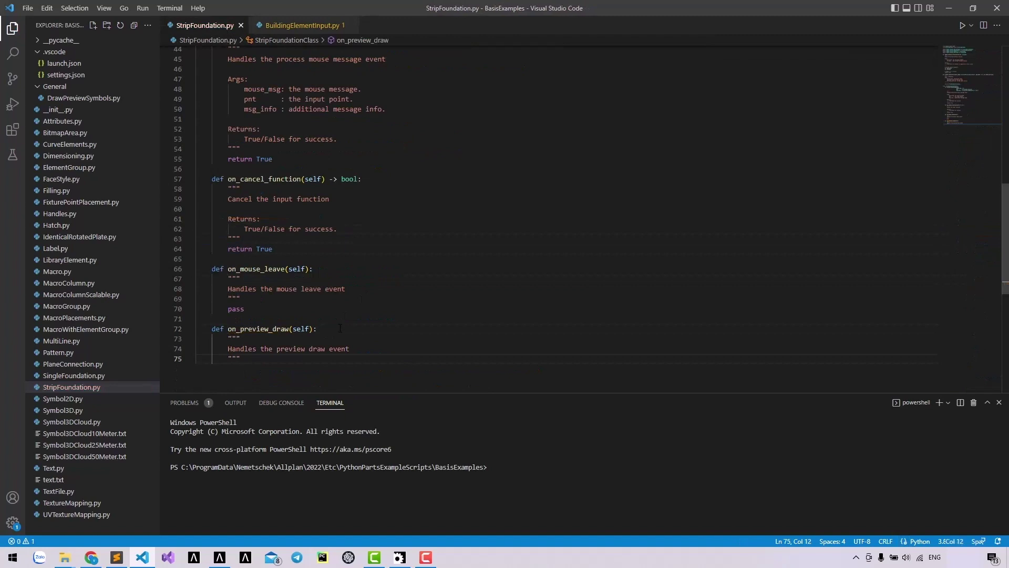
{"action": "key", "text": "Return"}
{"action": "type", "text": "pass"}
{"action": "scroll", "coordinate": [259, 316], "scroll_direction": "down", "scroll_amount": 2}
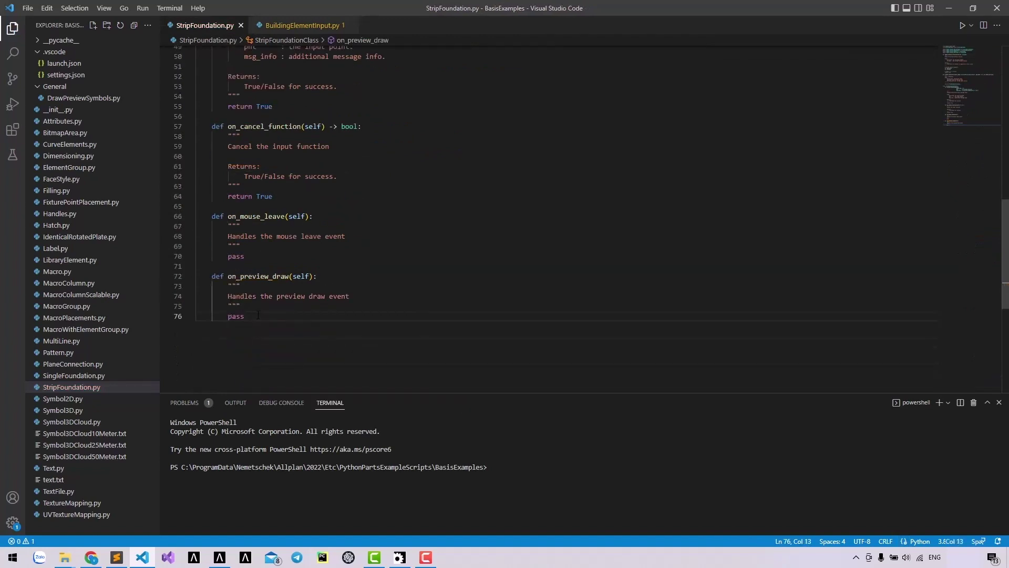
{"action": "left_click", "coordinate": [304, 25]}
{"action": "key", "text": "ctrl+f"}
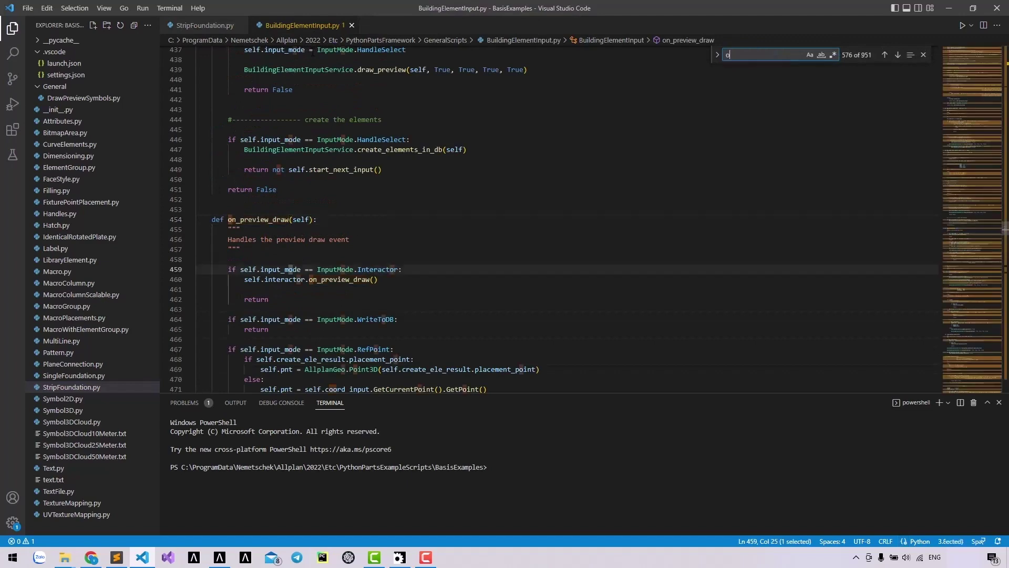
{"action": "type", "text": "on_control"}
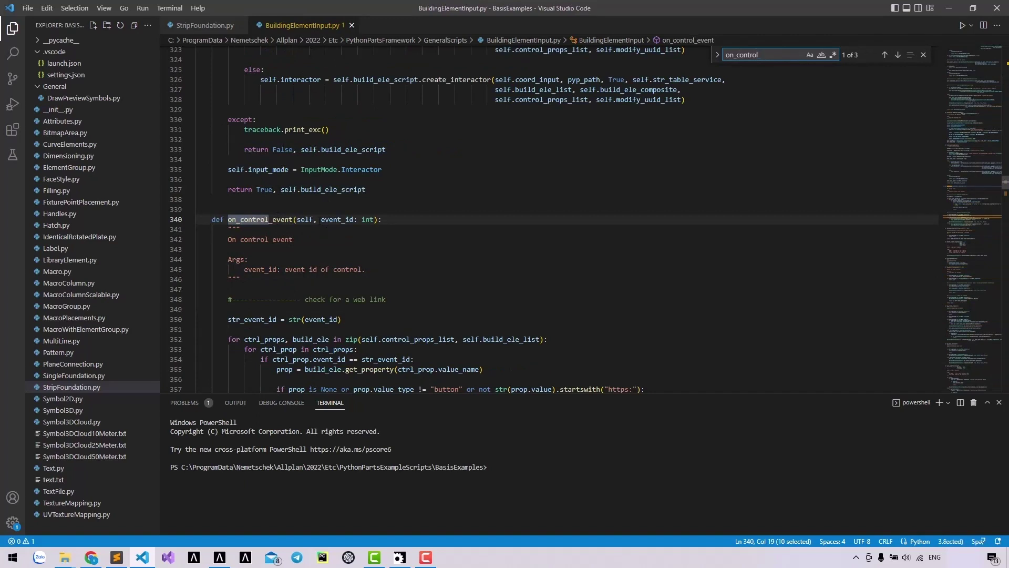
{"action": "double_click", "coordinate": [337, 219]}
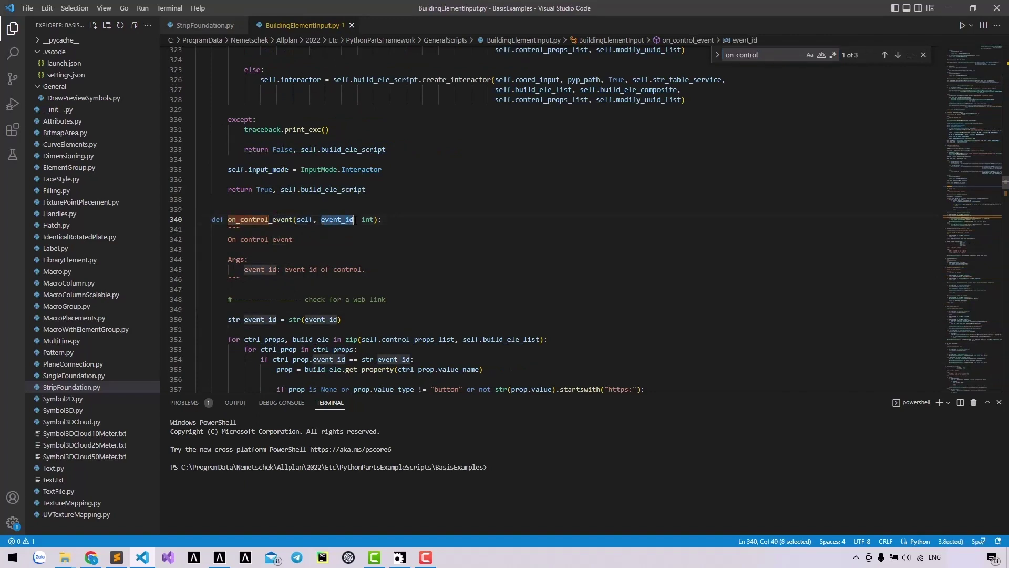
{"action": "left_click", "coordinate": [404, 220]}
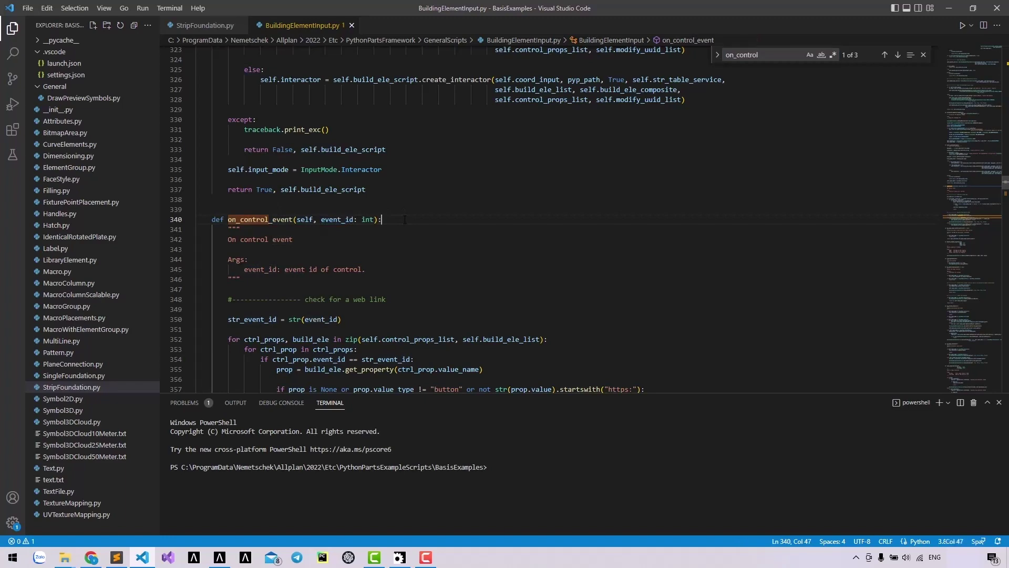
{"action": "key", "text": "ctrl+f"}
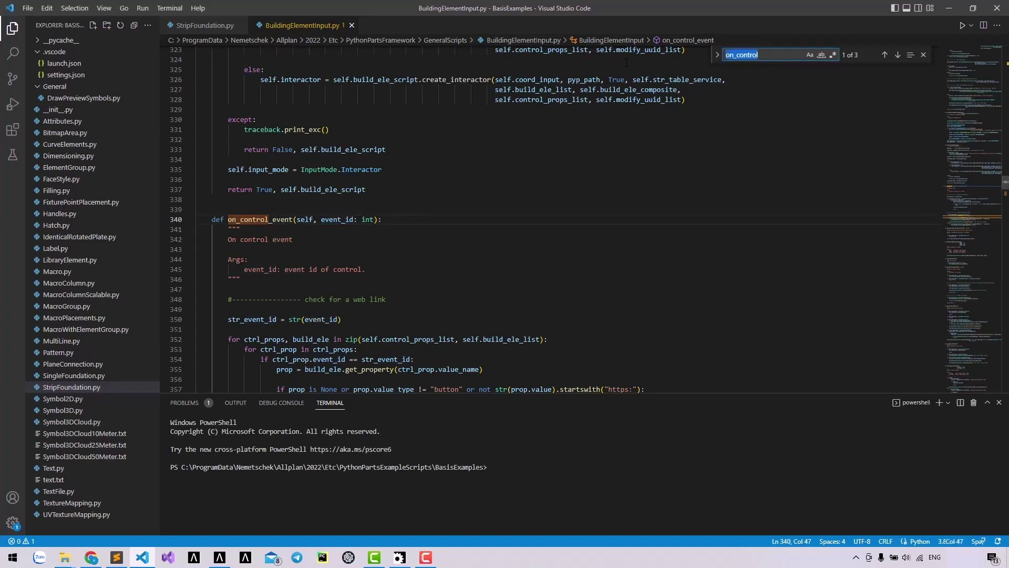
{"action": "type", "text": "modify_"}
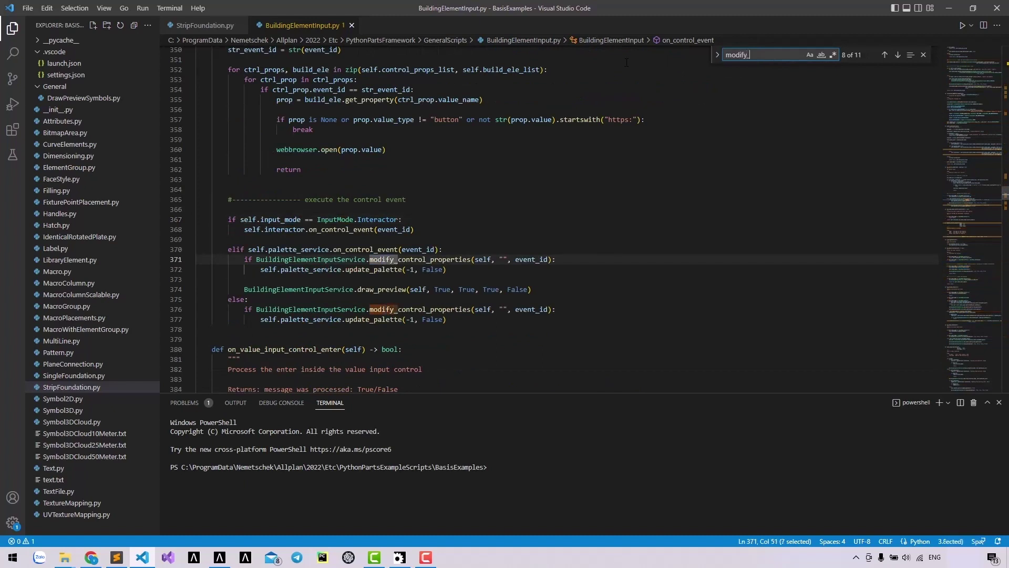
{"action": "type", "text": "element"}
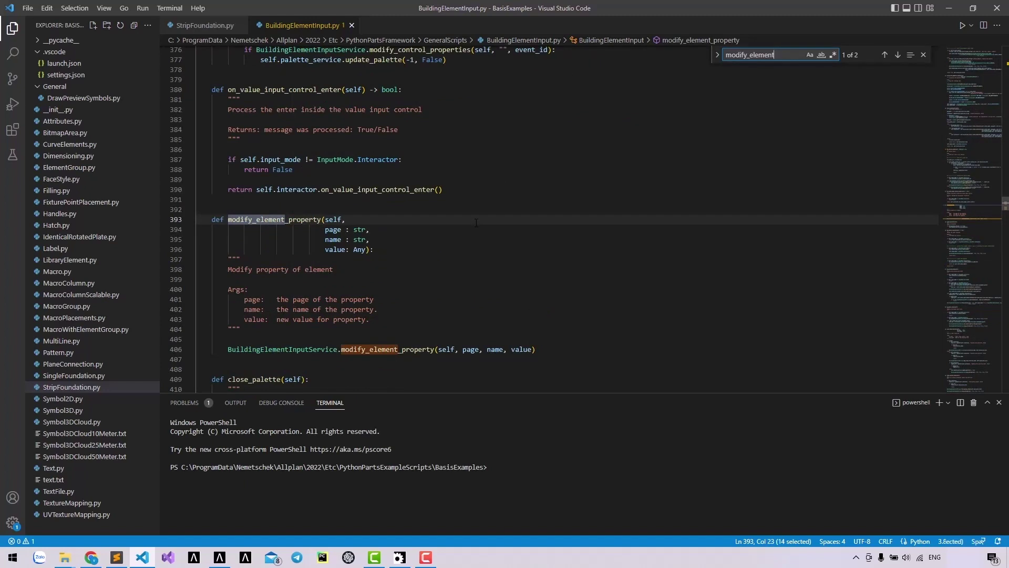
{"action": "left_click", "coordinate": [203, 26]}
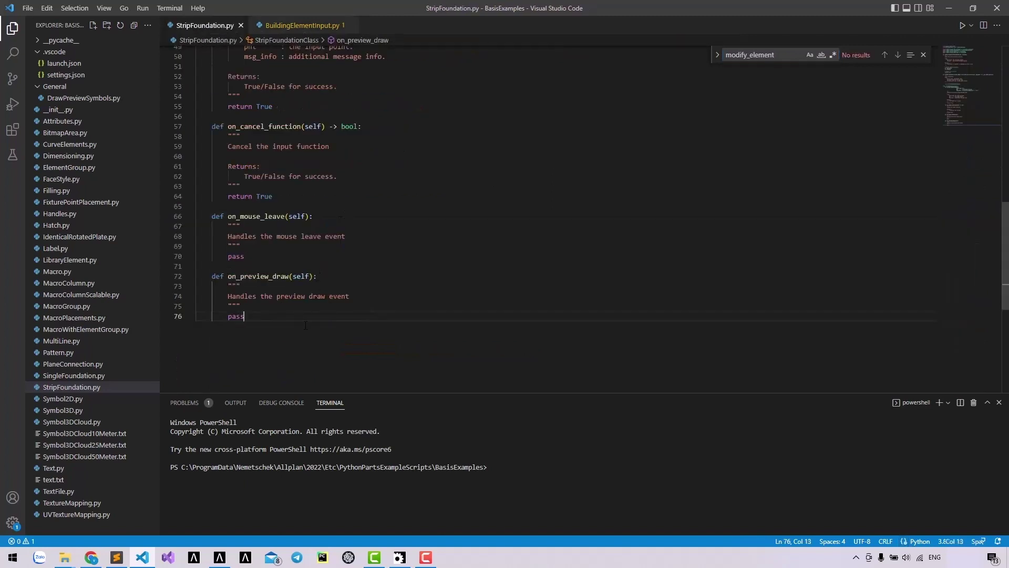
{"action": "key", "text": "Escape"}
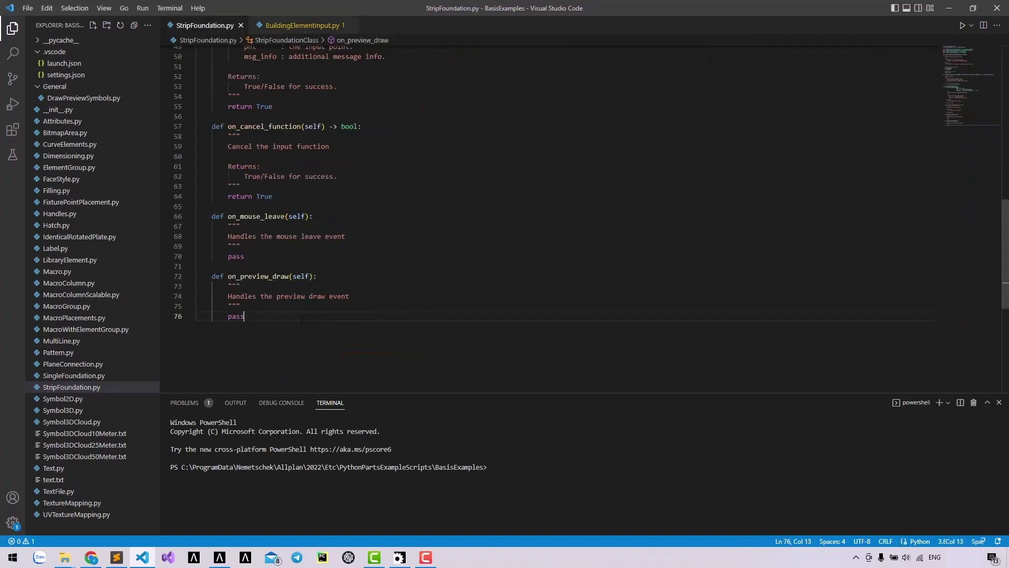
{"action": "scroll", "coordinate": [304, 340], "scroll_direction": "up", "scroll_amount": 2}
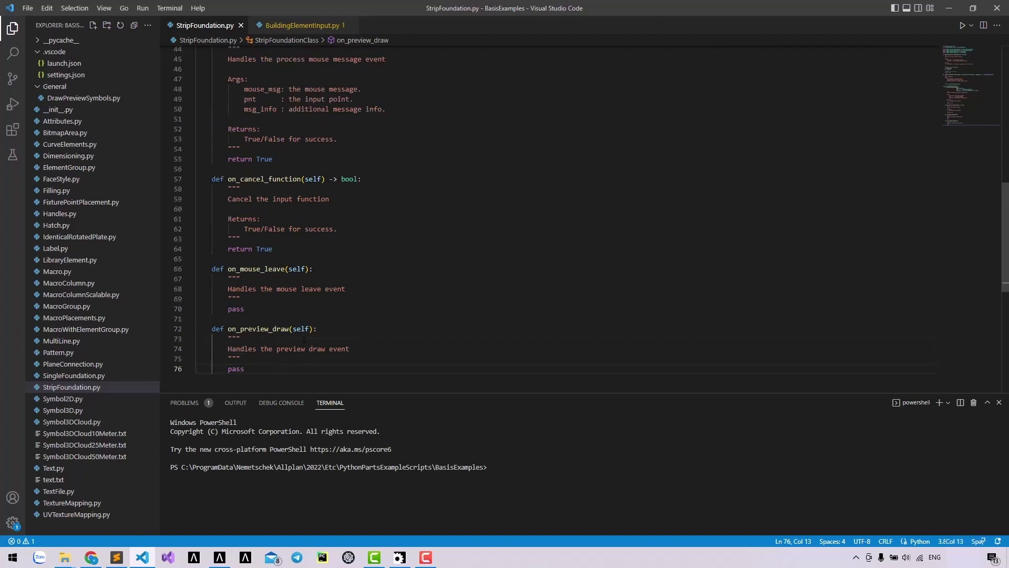
{"action": "scroll", "coordinate": [302, 339], "scroll_direction": "up", "scroll_amount": 2}
{"action": "scroll", "coordinate": [303, 339], "scroll_direction": "up", "scroll_amount": 2}
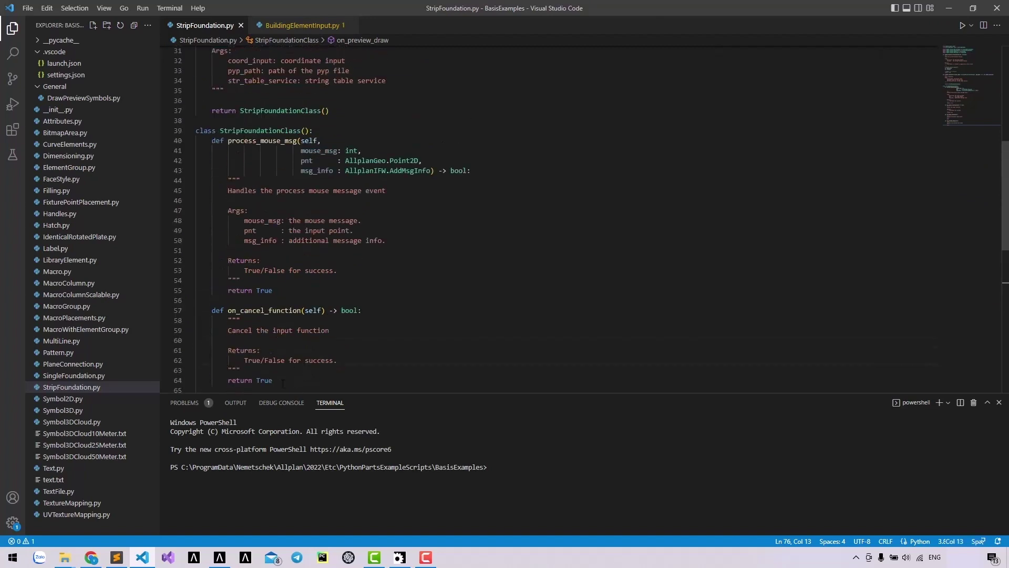
Step: Run the StripFoundation PythonPart from the BasisExamples library in Allplan 2022
{"action": "left_click", "coordinate": [219, 558]}
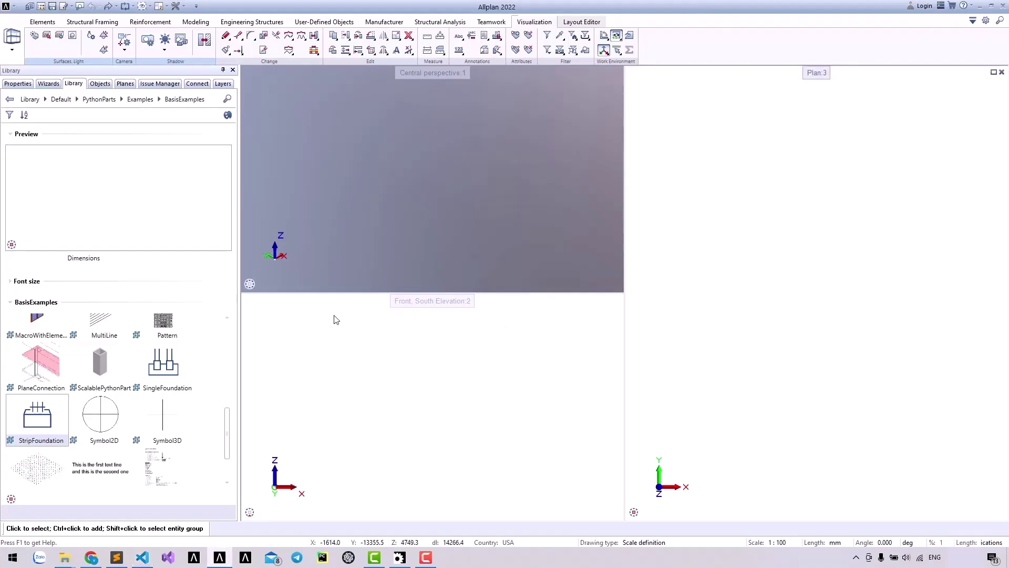
{"action": "left_click", "coordinate": [26, 424]}
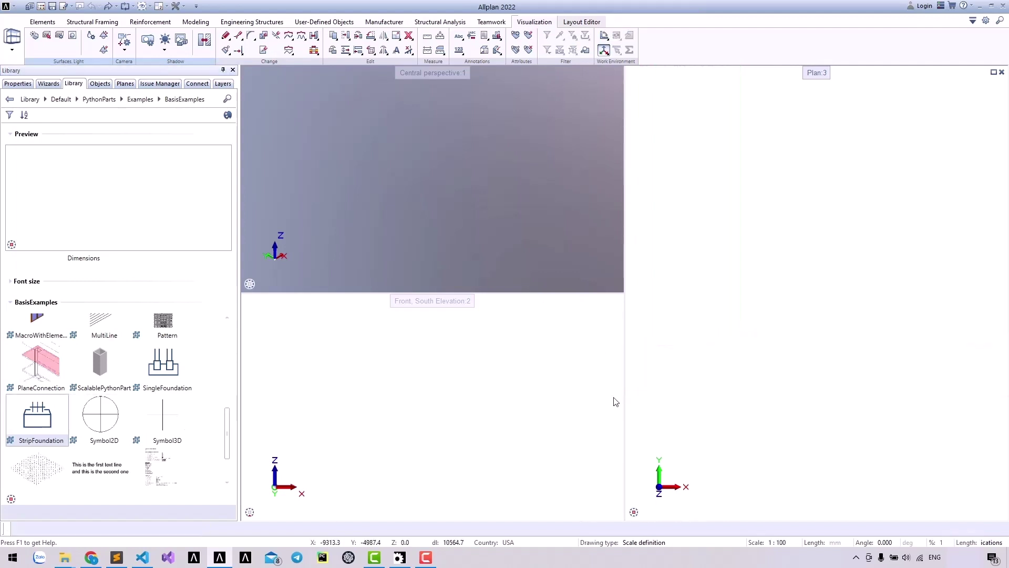
Step: Show allplan_python.out in Sublime Text to review its newest string table errors
{"action": "left_click", "coordinate": [115, 557]}
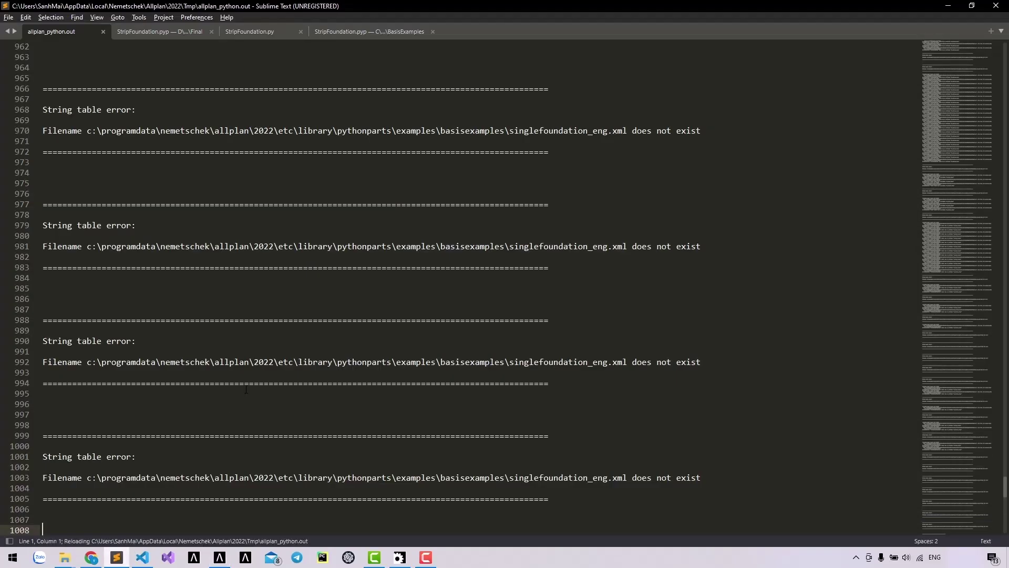
{"action": "scroll", "coordinate": [246, 388], "scroll_direction": "down", "scroll_amount": 4}
{"action": "scroll", "coordinate": [247, 387], "scroll_direction": "down", "scroll_amount": 3}
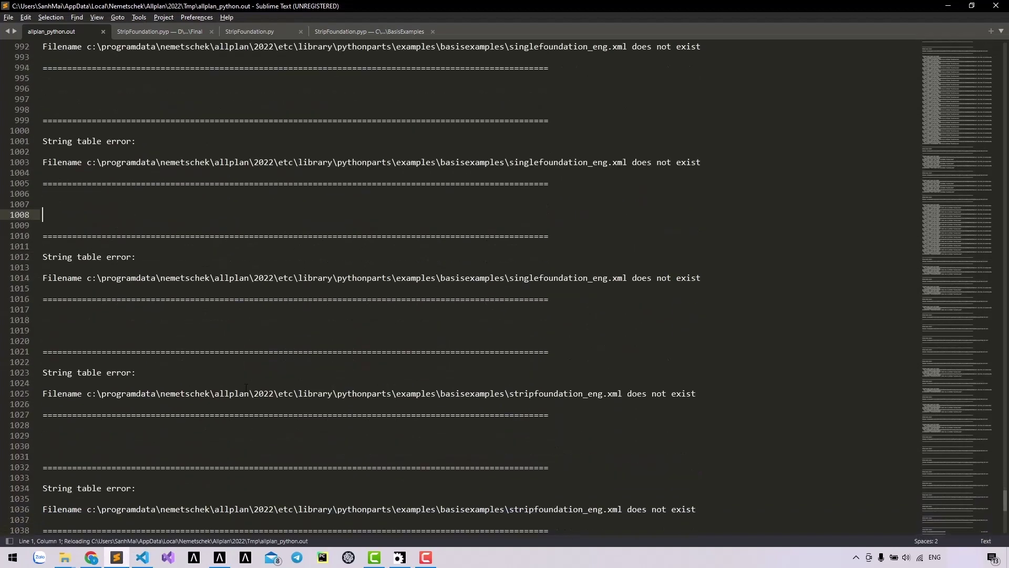
{"action": "scroll", "coordinate": [247, 386], "scroll_direction": "down", "scroll_amount": 3}
{"action": "scroll", "coordinate": [247, 388], "scroll_direction": "down", "scroll_amount": 1}
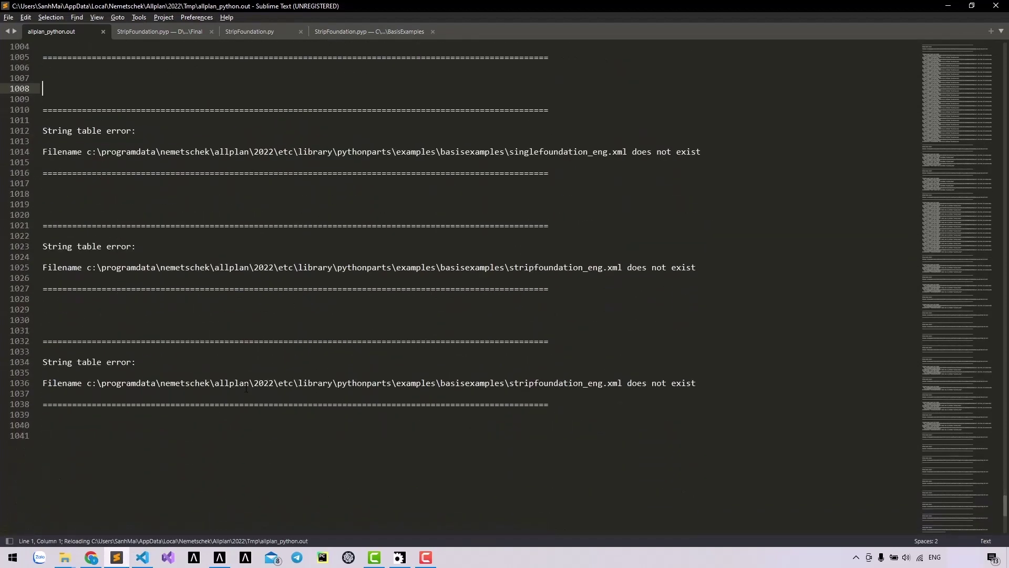
{"action": "scroll", "coordinate": [247, 387], "scroll_direction": "down", "scroll_amount": 1}
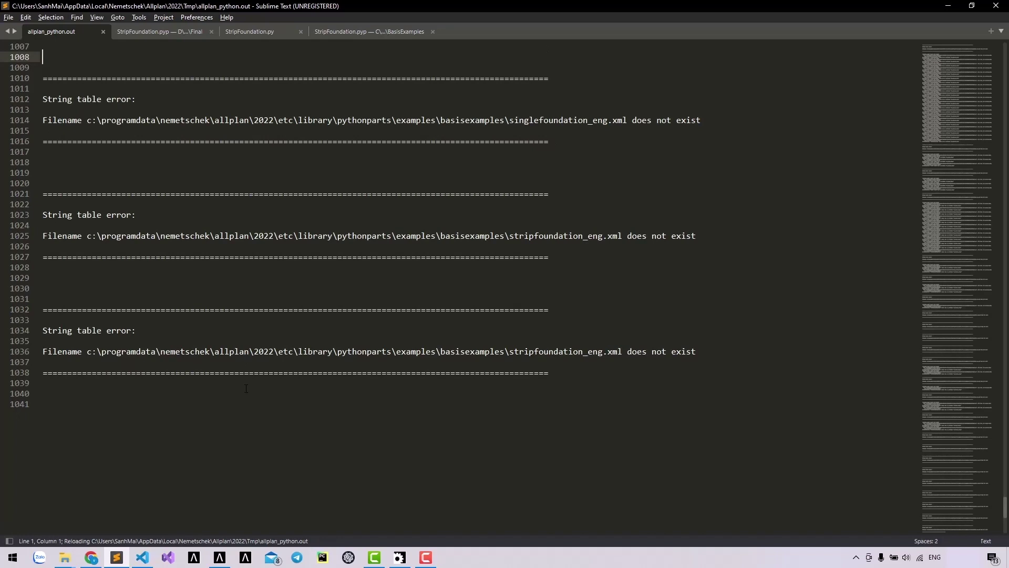
{"action": "scroll", "coordinate": [247, 389], "scroll_direction": "down", "scroll_amount": 1}
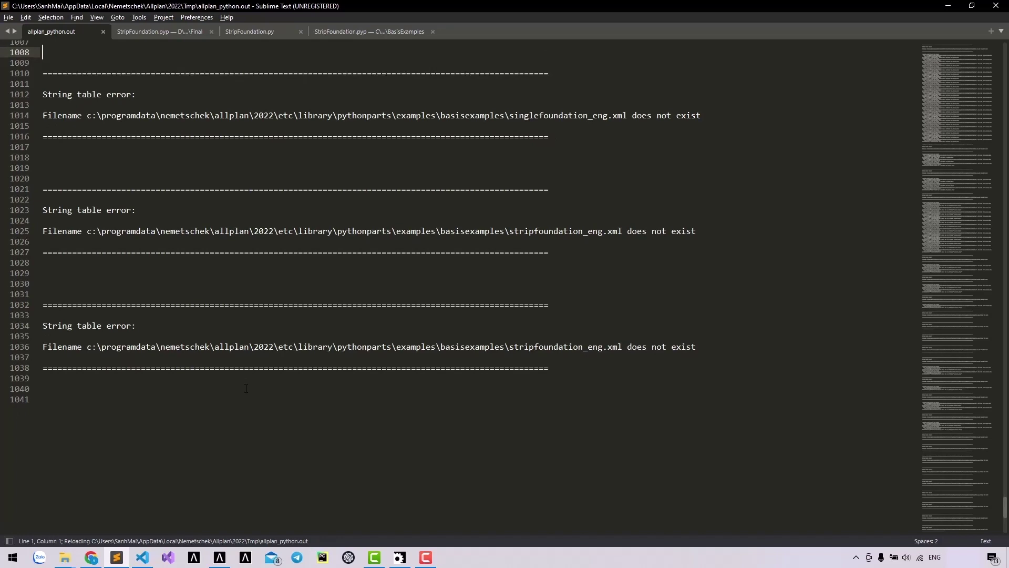